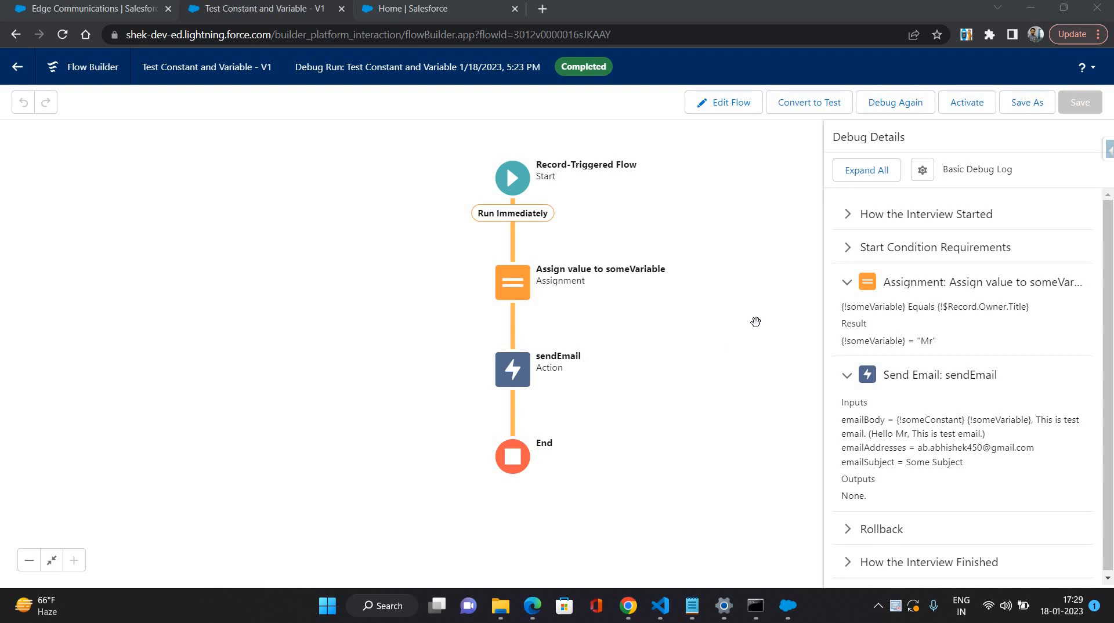
Step: Reopen the flow for editing and add an Update Triggering Record element labelled updateAccount right after the start
left_click(720, 104)
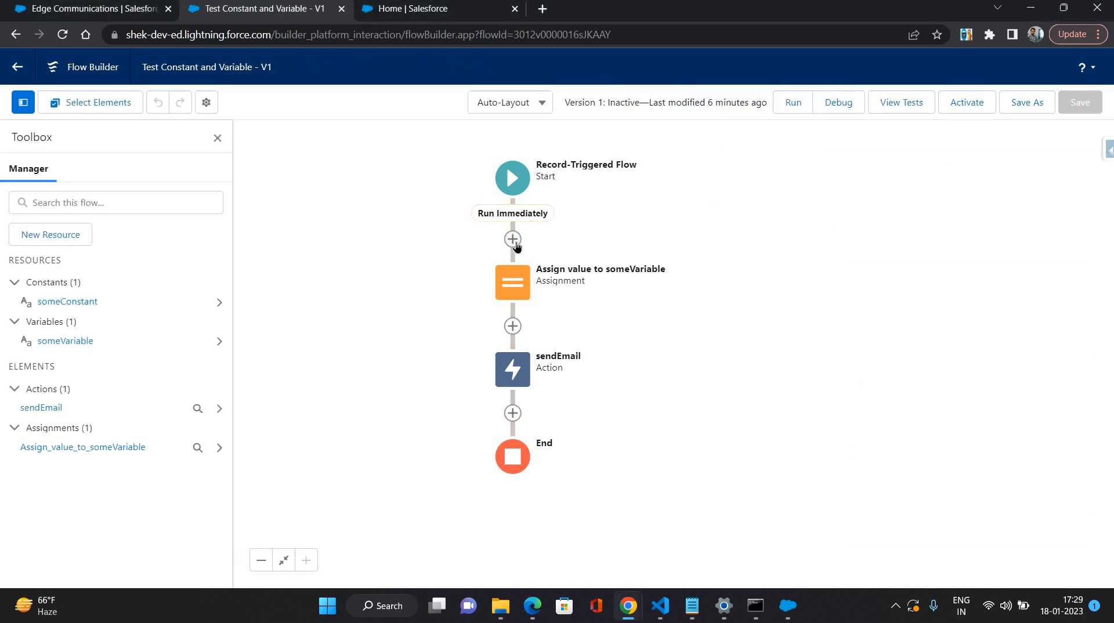
left_click(513, 239)
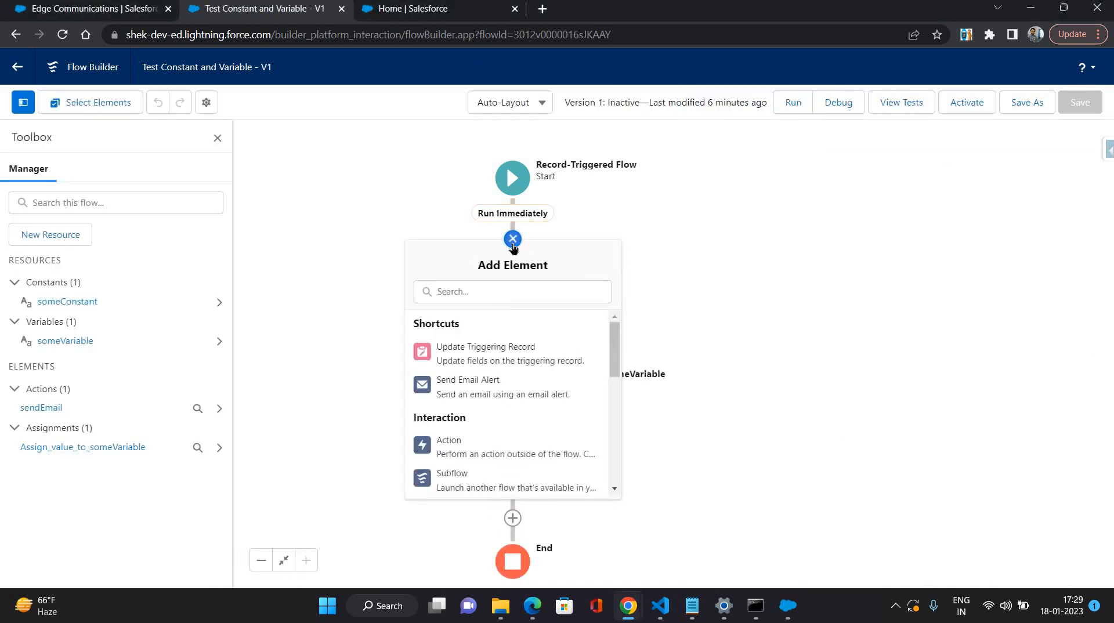
left_click(496, 351)
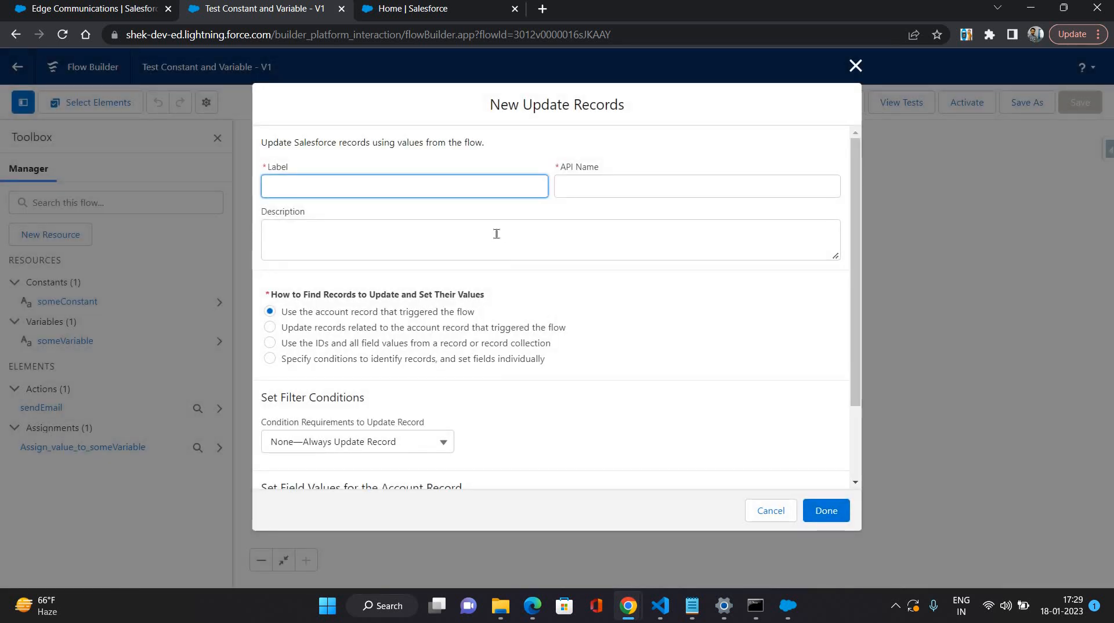
type("updateAccoumnt")
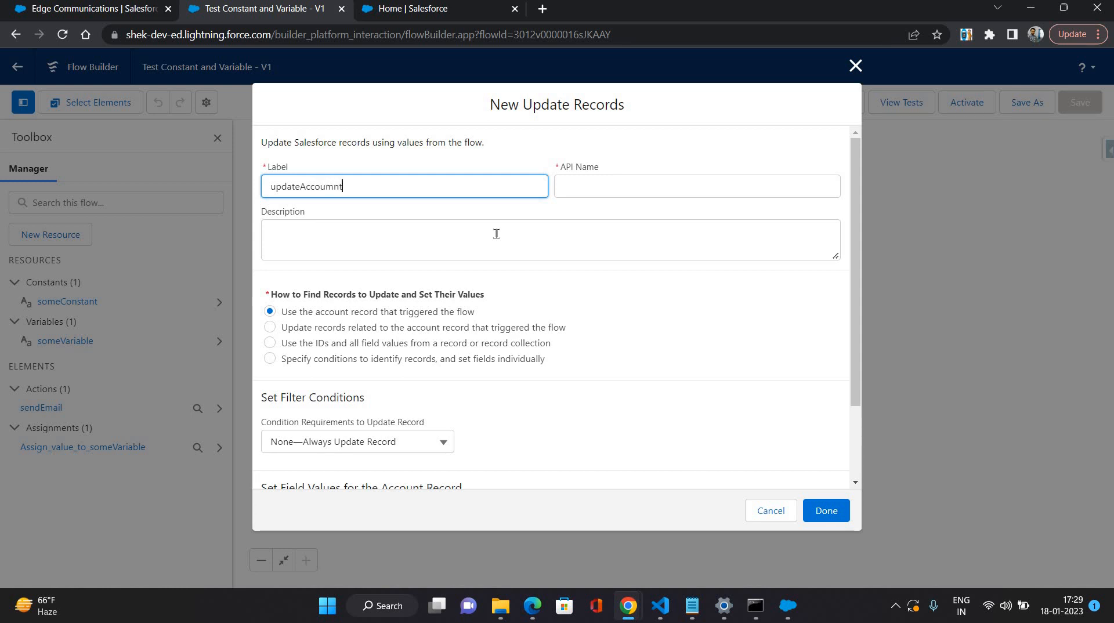
key("BackSpace")
key("BackSpace")
key("BackSpace")
type("unt")
left_click(537, 155)
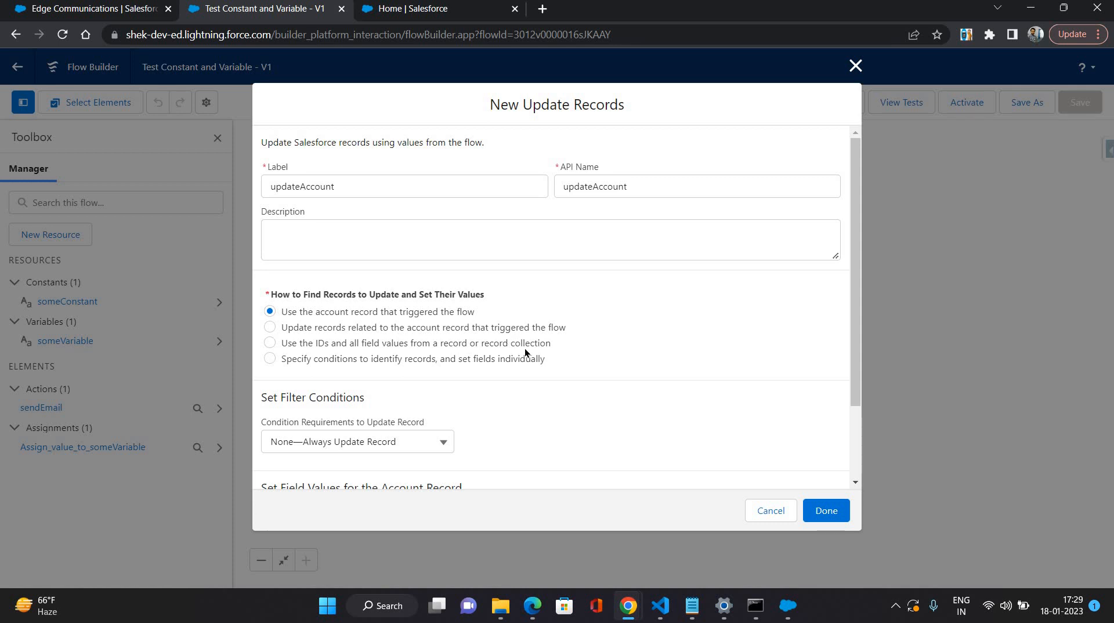
Step: Choose CleanStatus as the account field to update in the new update element
scroll(524, 348, "down", 1)
scroll(524, 349, "down", 2)
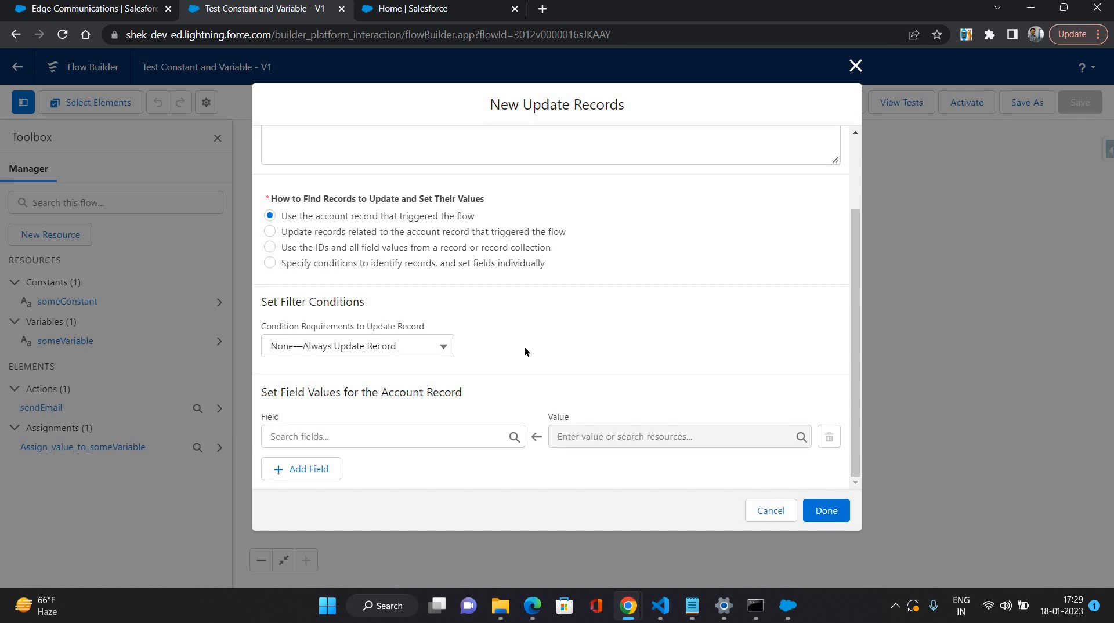
left_click(385, 437)
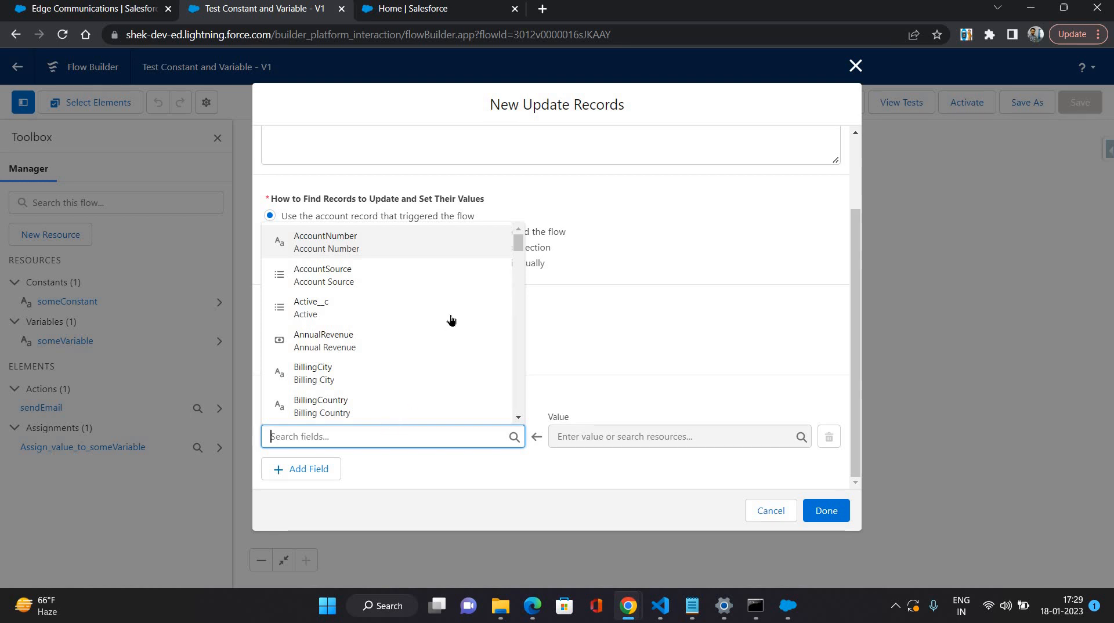
scroll(452, 320, "down", 1)
scroll(452, 320, "down", 6)
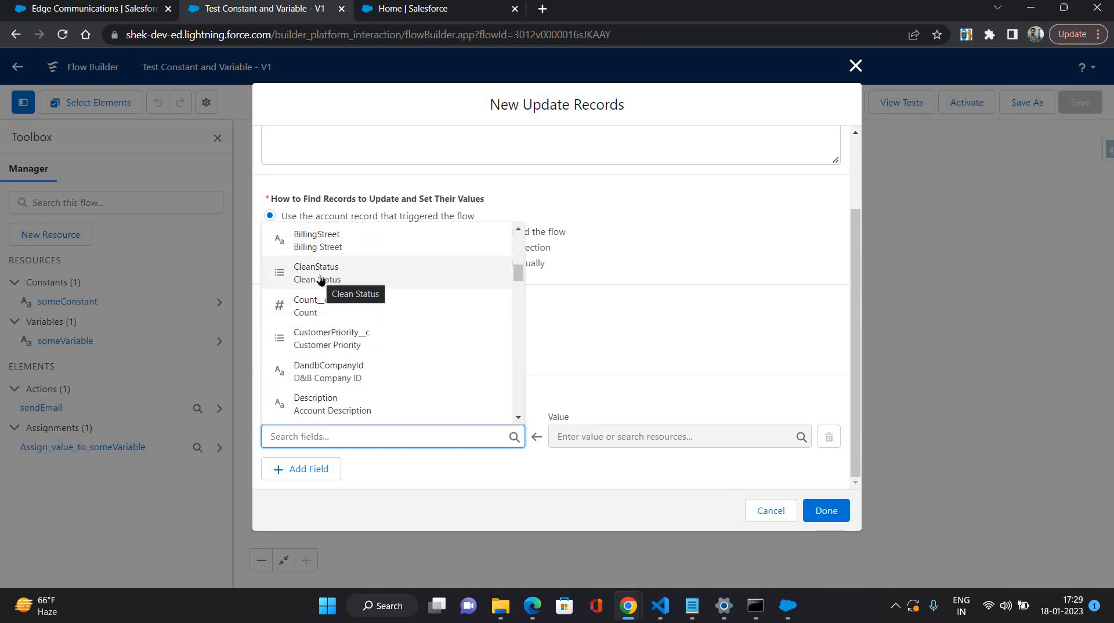
left_click(321, 280)
left_click(545, 340)
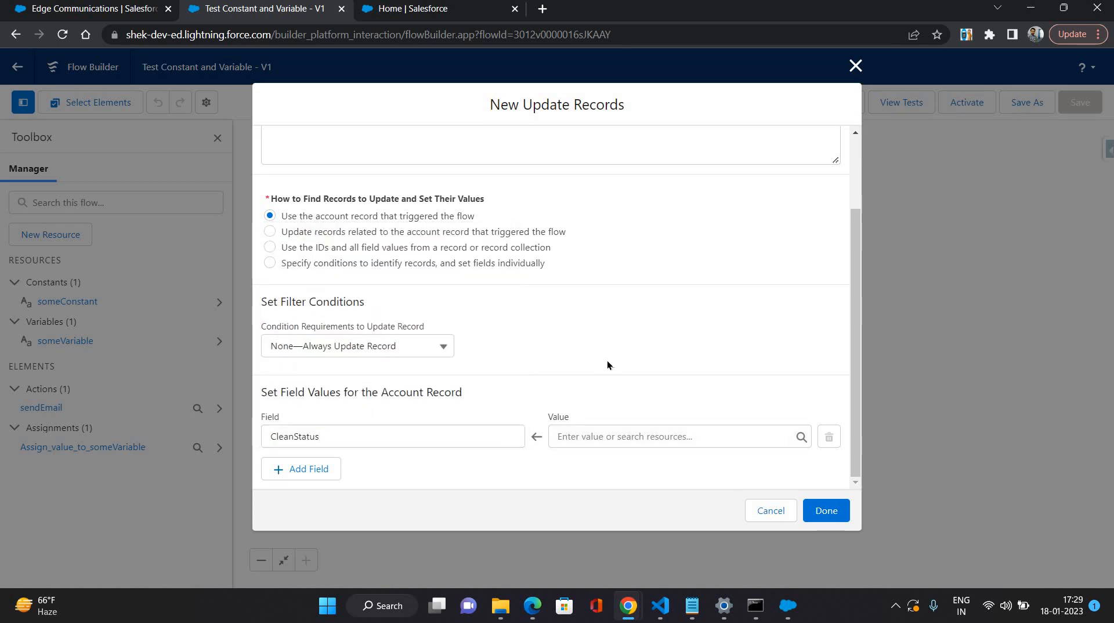
Step: Search the Edge Communications account page for "clean"
left_click(89, 9)
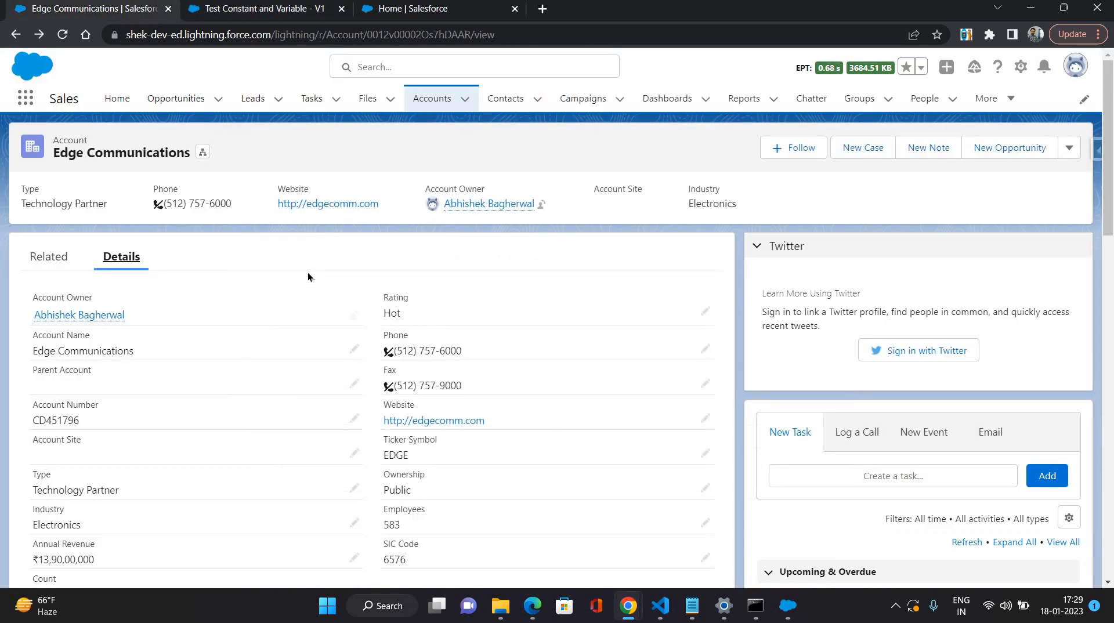
key("ctrl+f")
type("c")
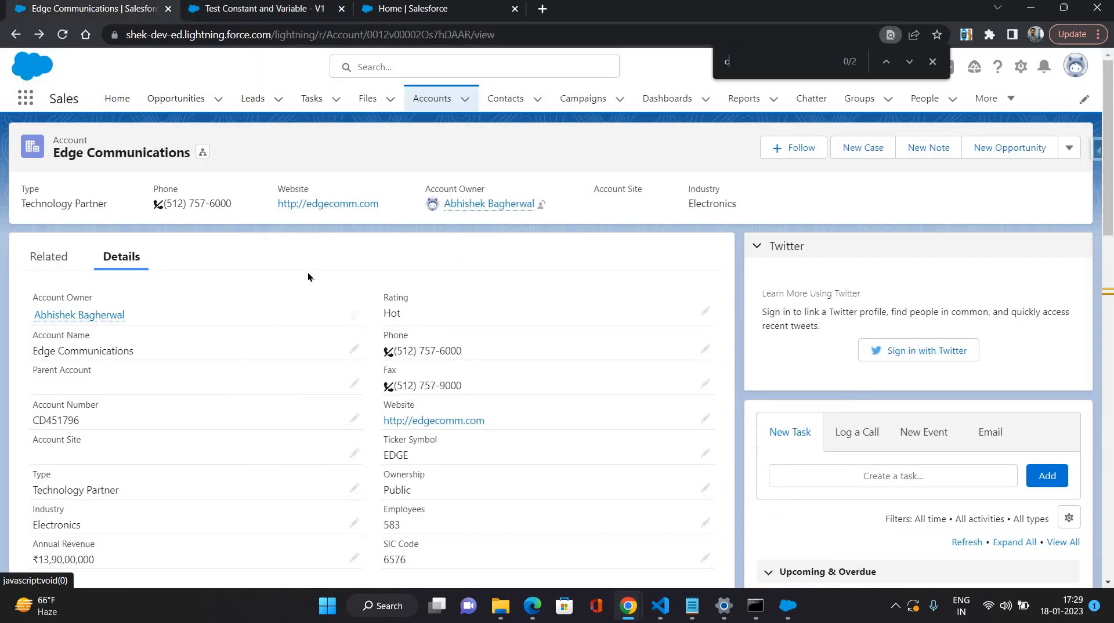
type("lean")
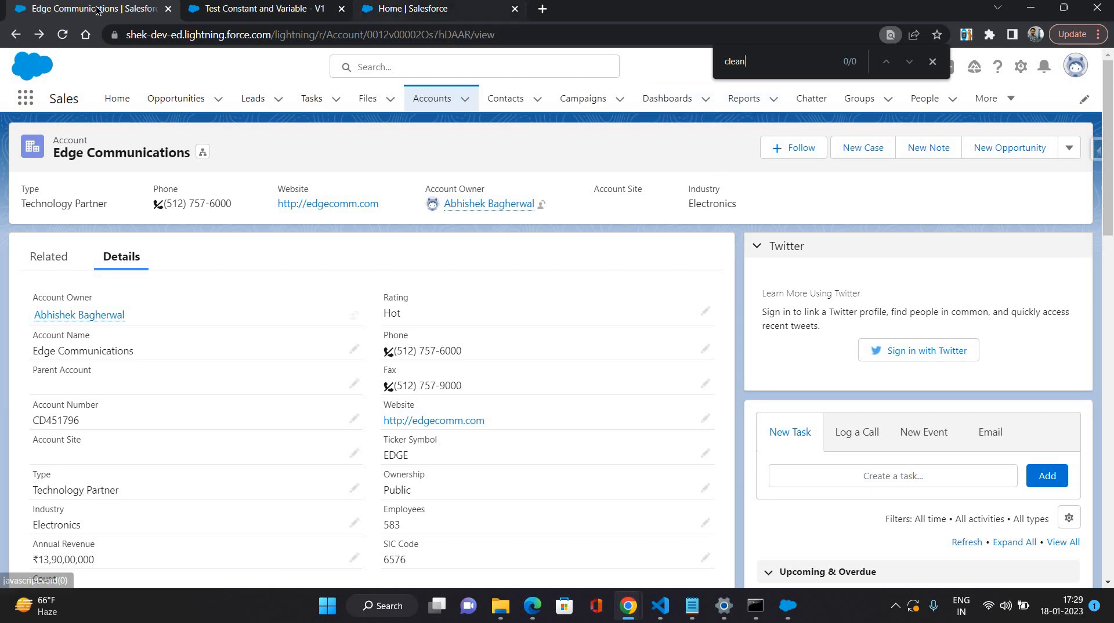
left_click(395, 8)
left_click(49, 9)
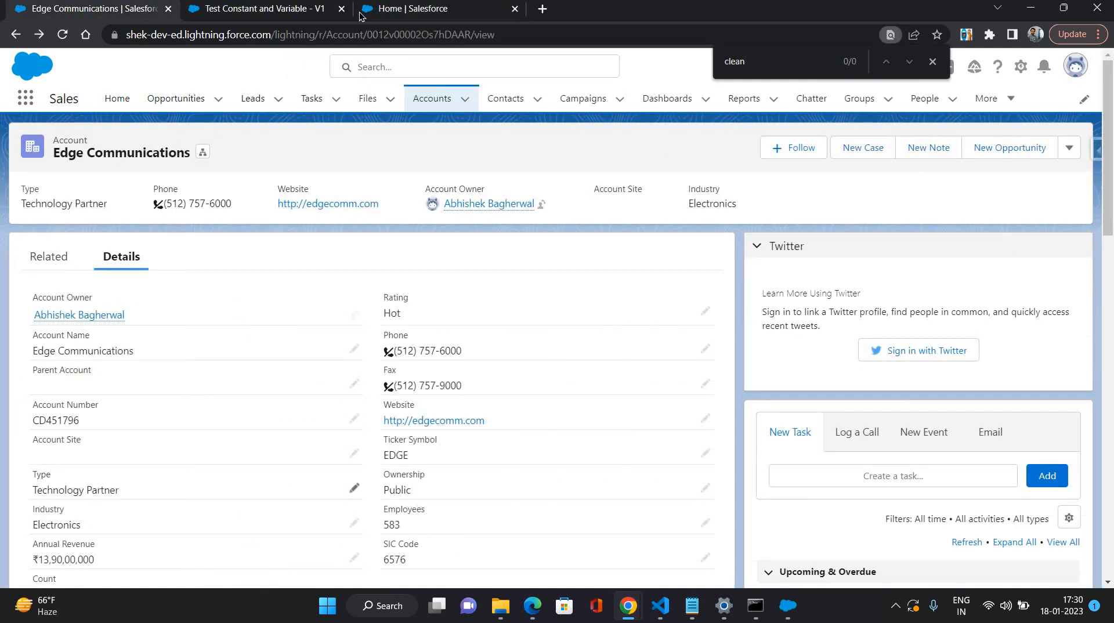
Step: Back in the flow's update element, set the account's Type field to Other and finish the element
left_click(267, 10)
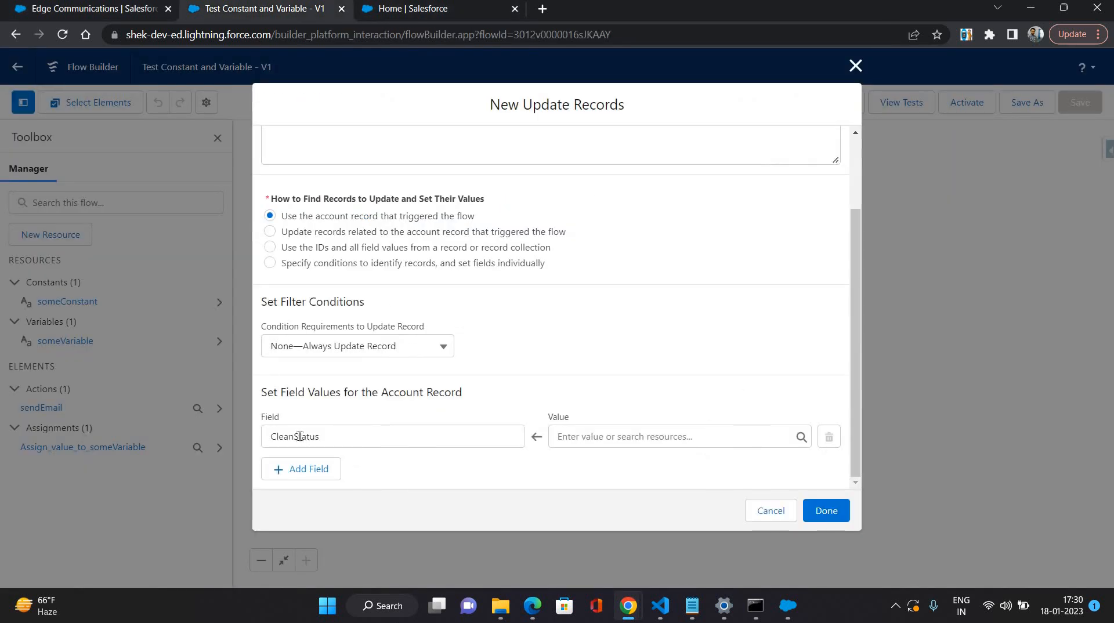
double_click(299, 436)
type("Type")
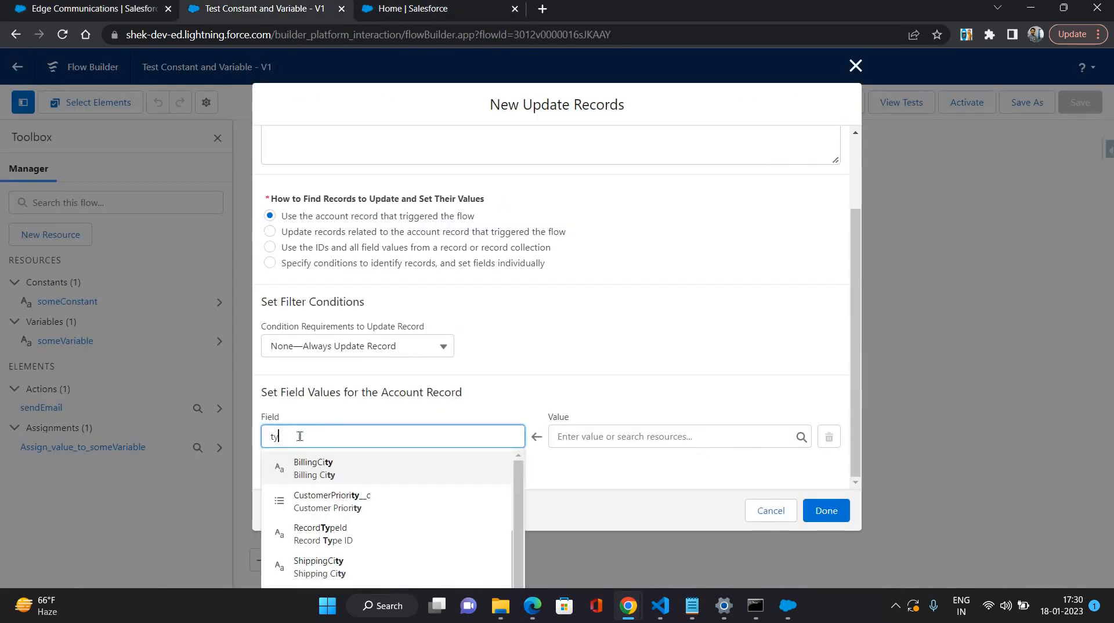
left_click(622, 426)
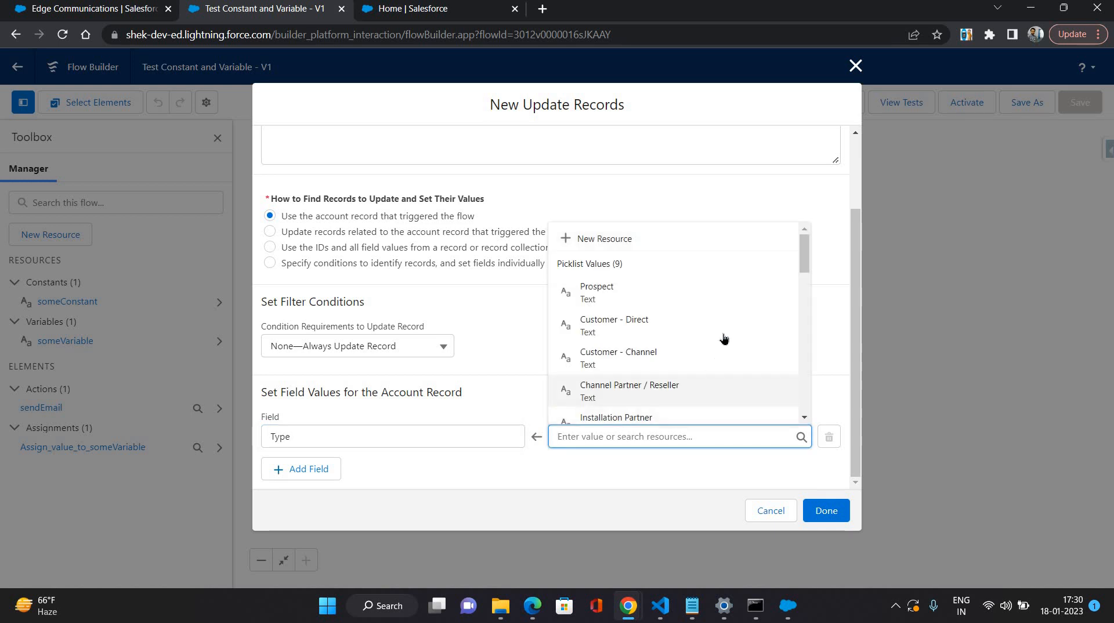
scroll(701, 343, "down", 1)
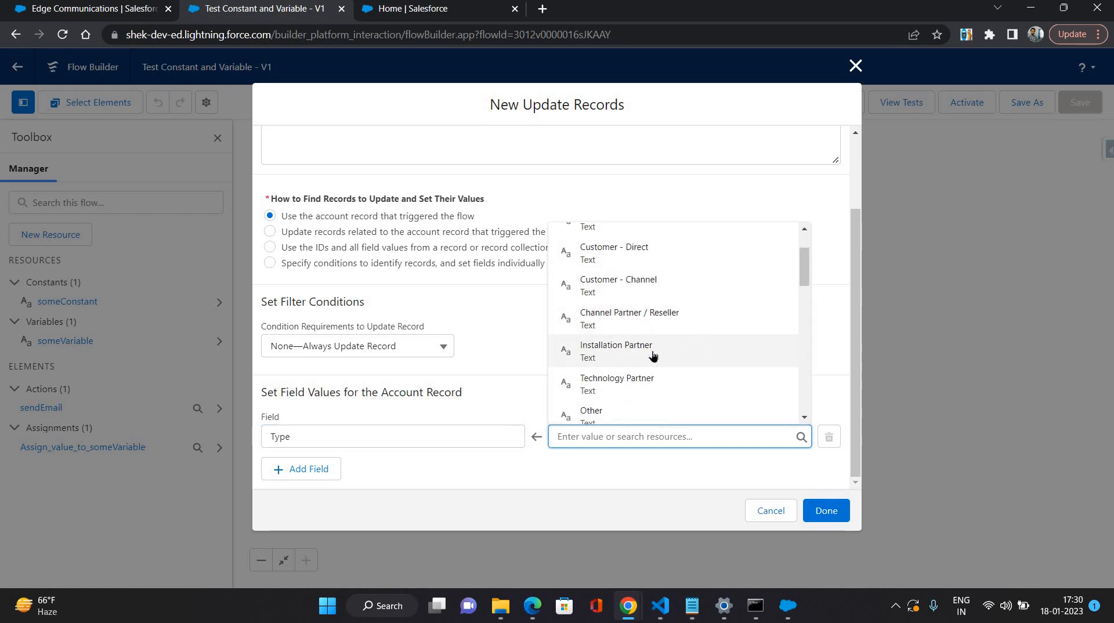
scroll(652, 354, "down", 1)
left_click(652, 350)
left_click(613, 349)
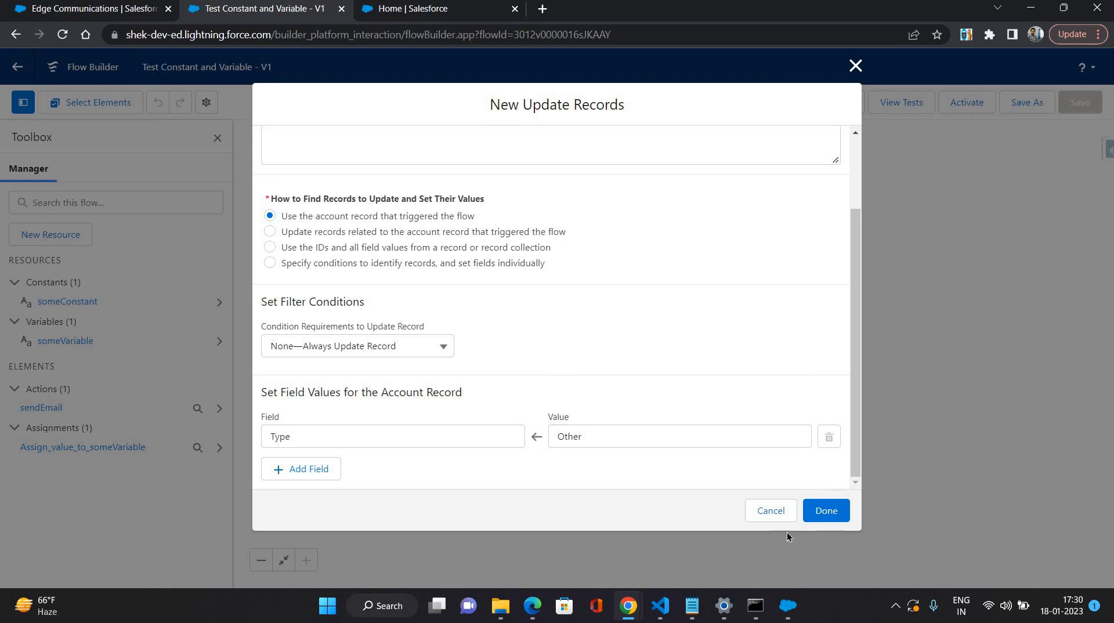
left_click(820, 512)
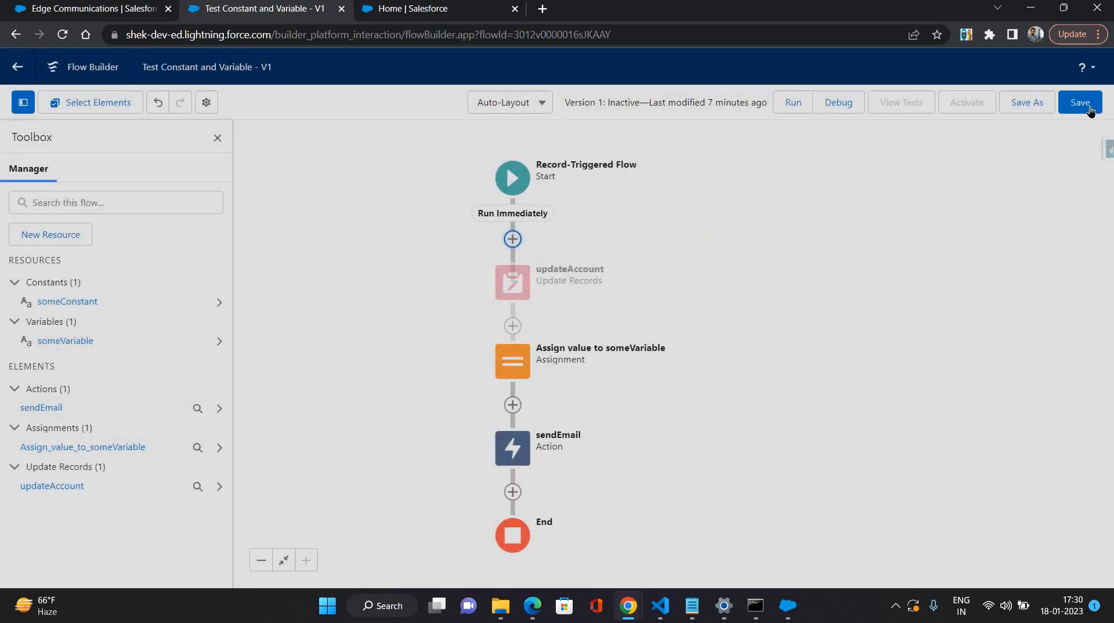
Step: Save the flow and run a debug with Edge Communications as the triggering account
key("ctrl+s")
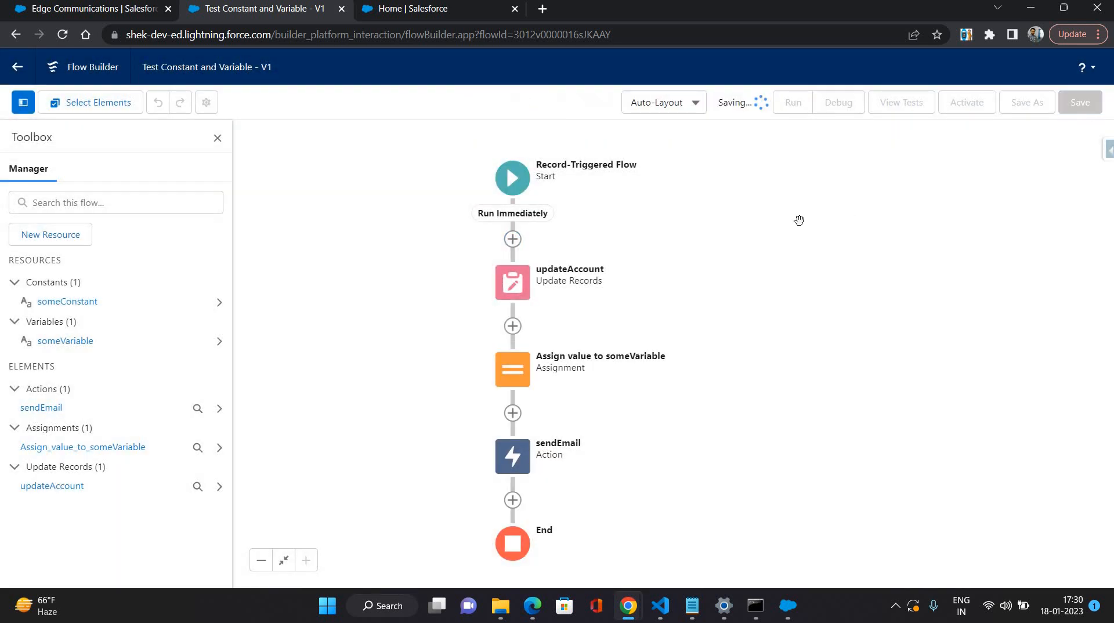
left_click(834, 103)
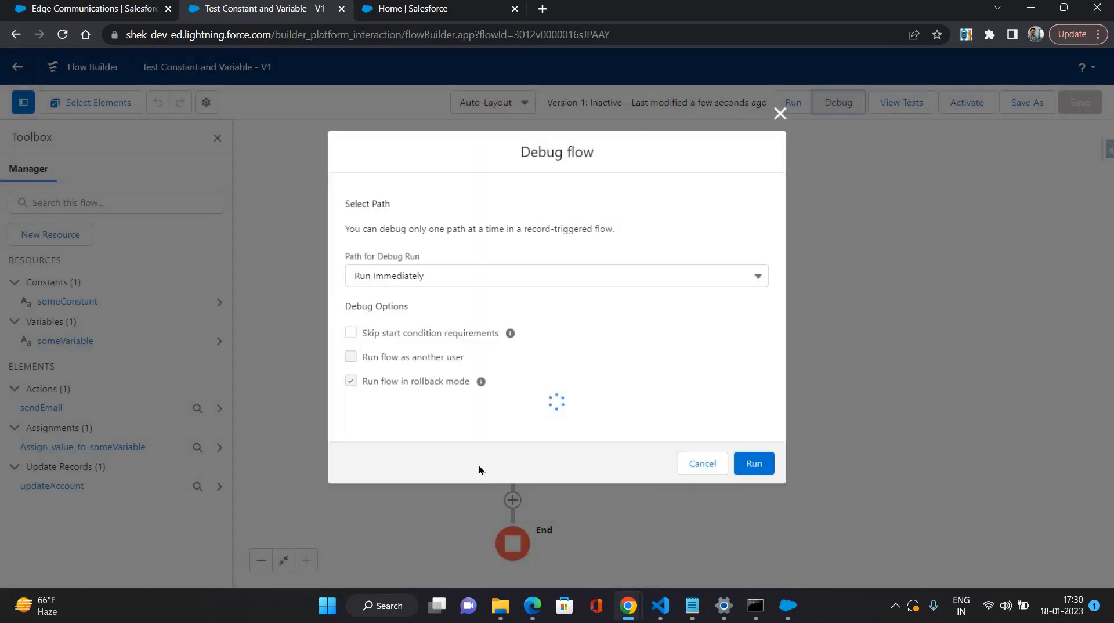
left_click(409, 444)
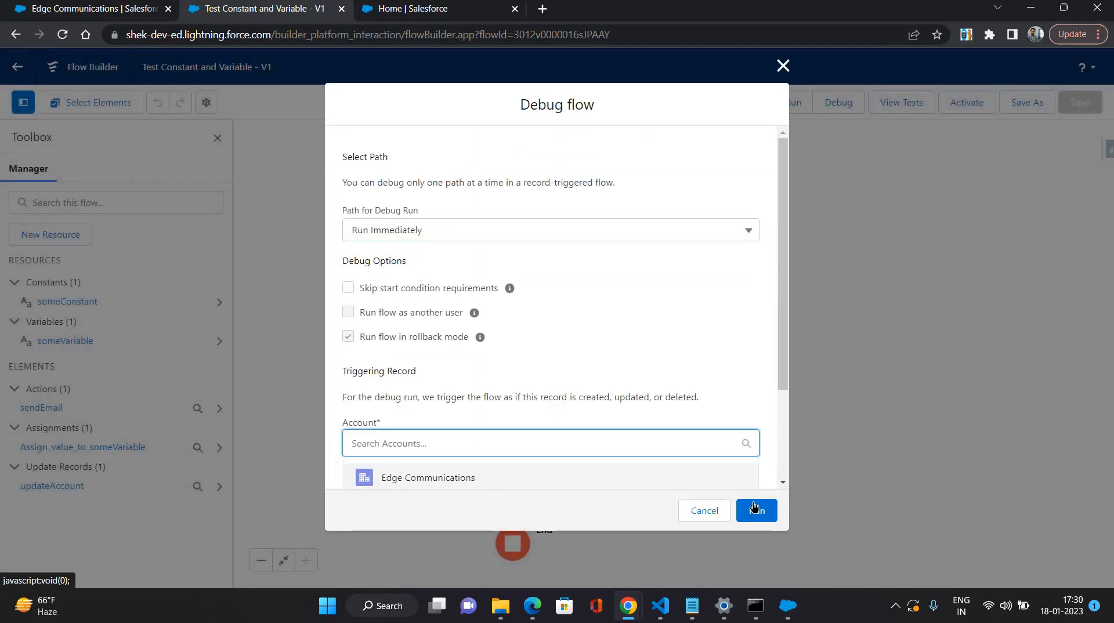
left_click(417, 473)
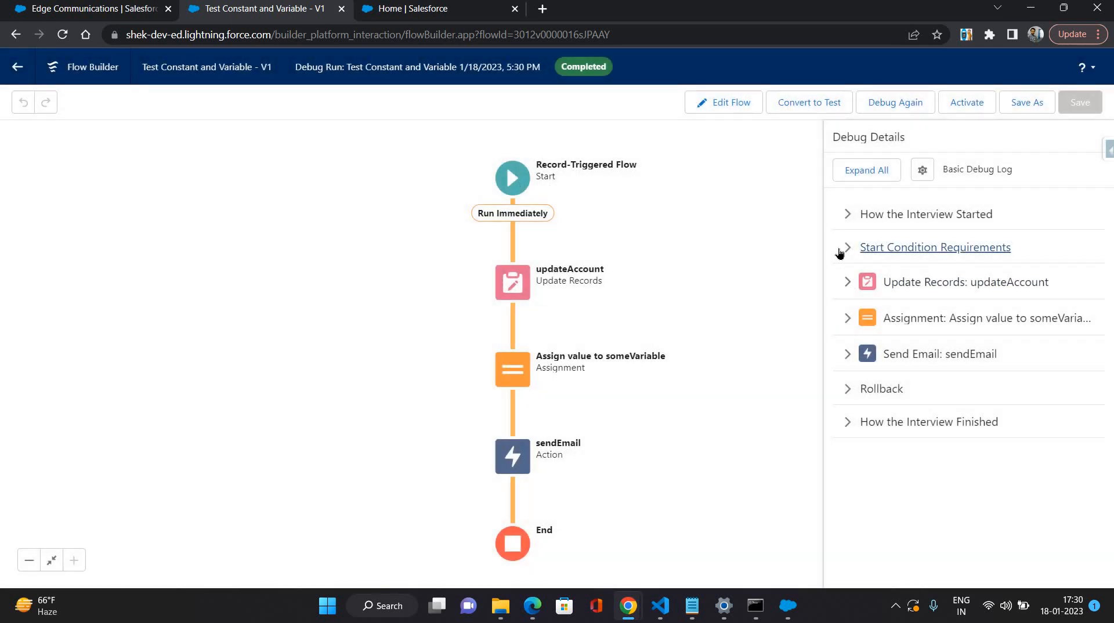
Step: Expand the start condition and updateAccount sections of the debug details and search them for "type"
left_click(840, 253)
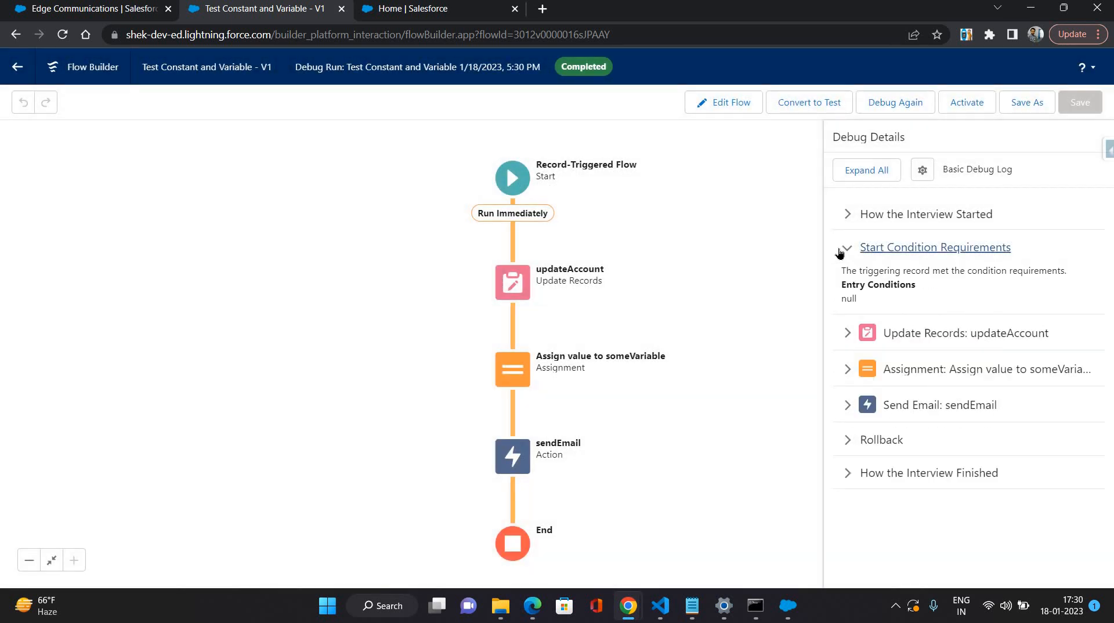
left_click(847, 333)
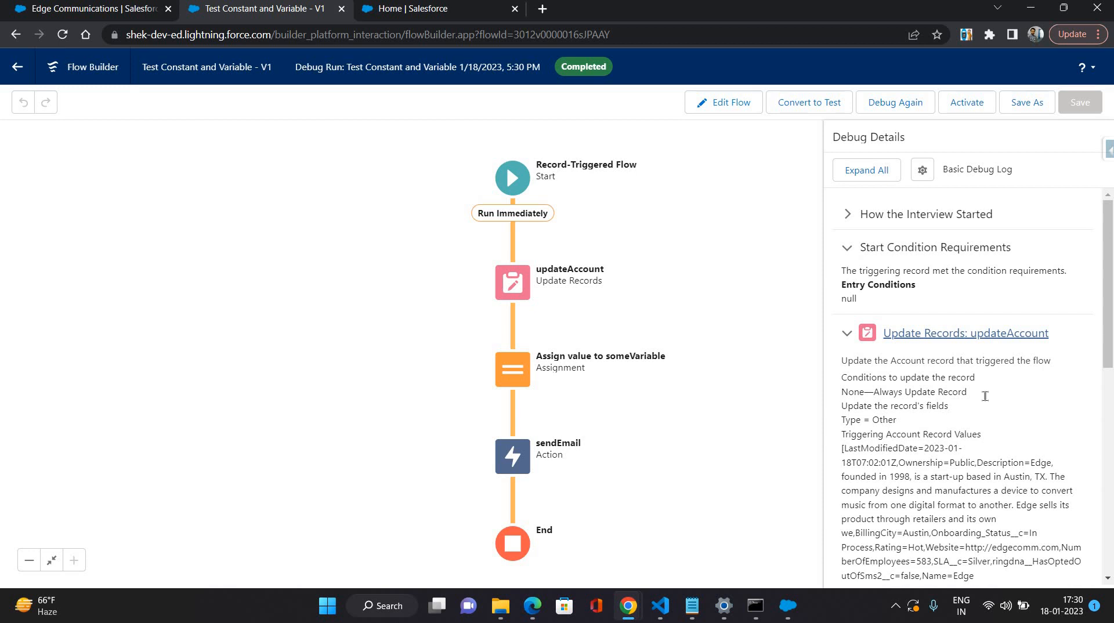
scroll(987, 394, "down", 1)
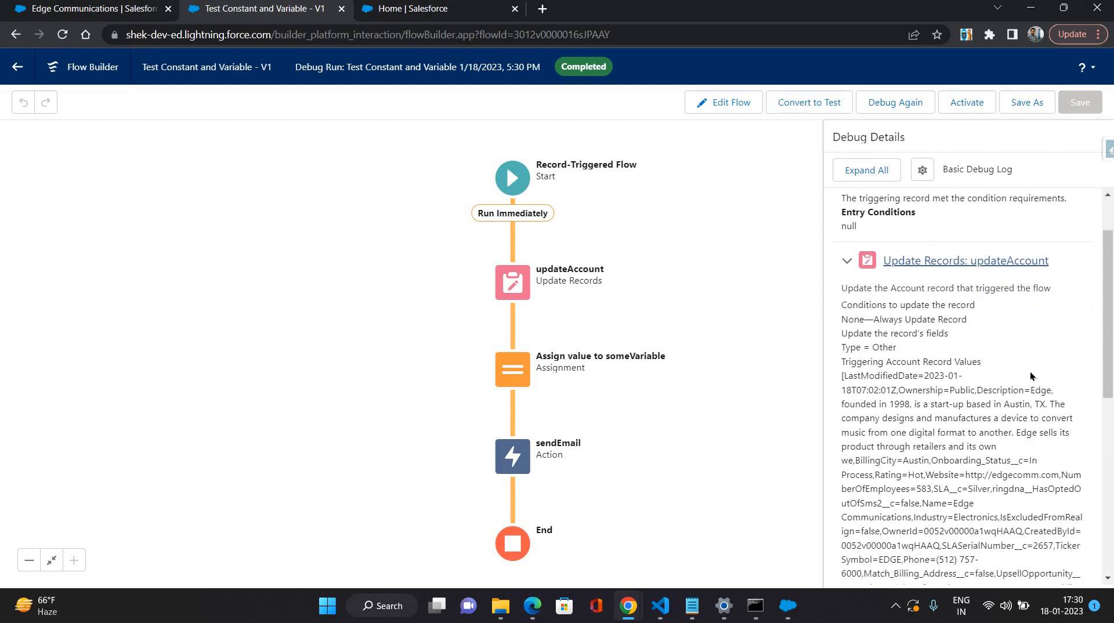
scroll(1030, 374, "down", 1)
key("ctrl+f")
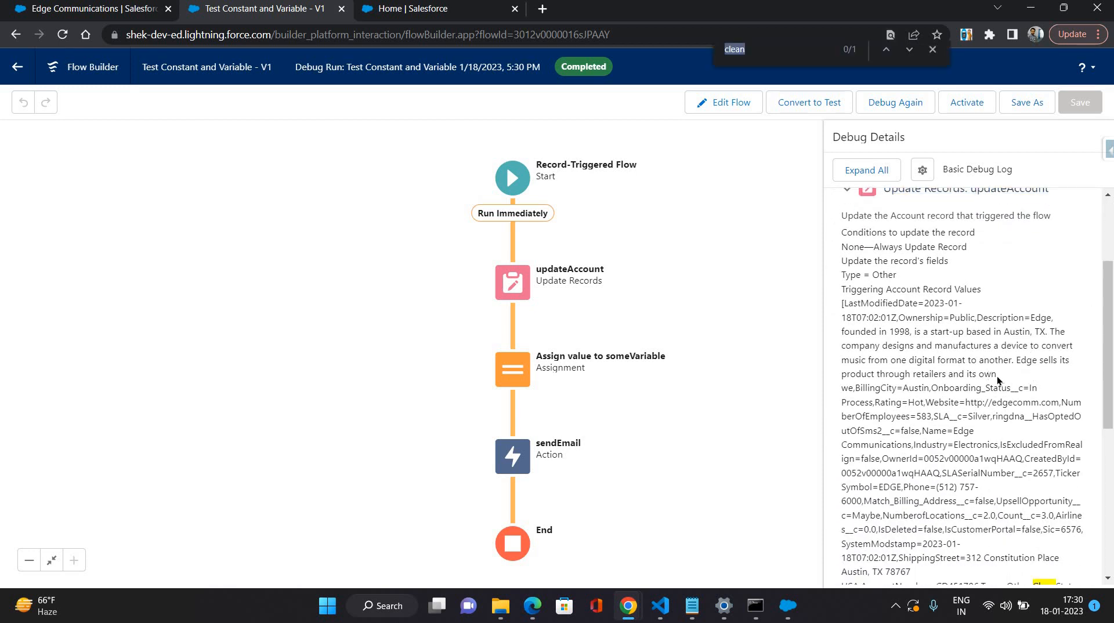
type("type")
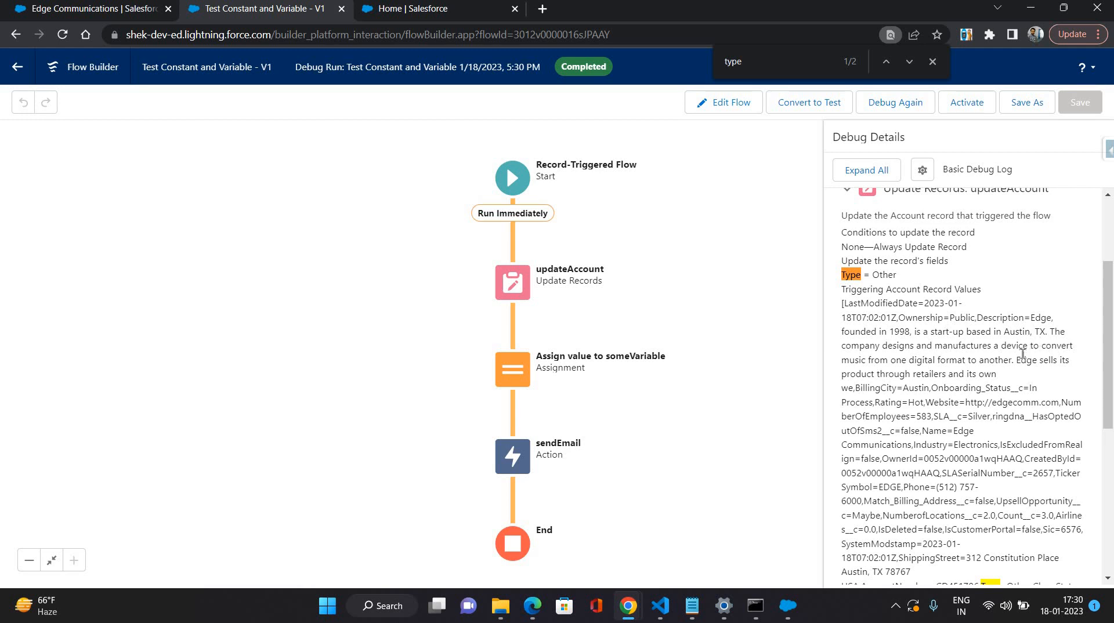
Step: Read the account record values under updateAccount and the Rollback section of the debug details
scroll(1026, 355, "down", 6)
left_click(879, 525)
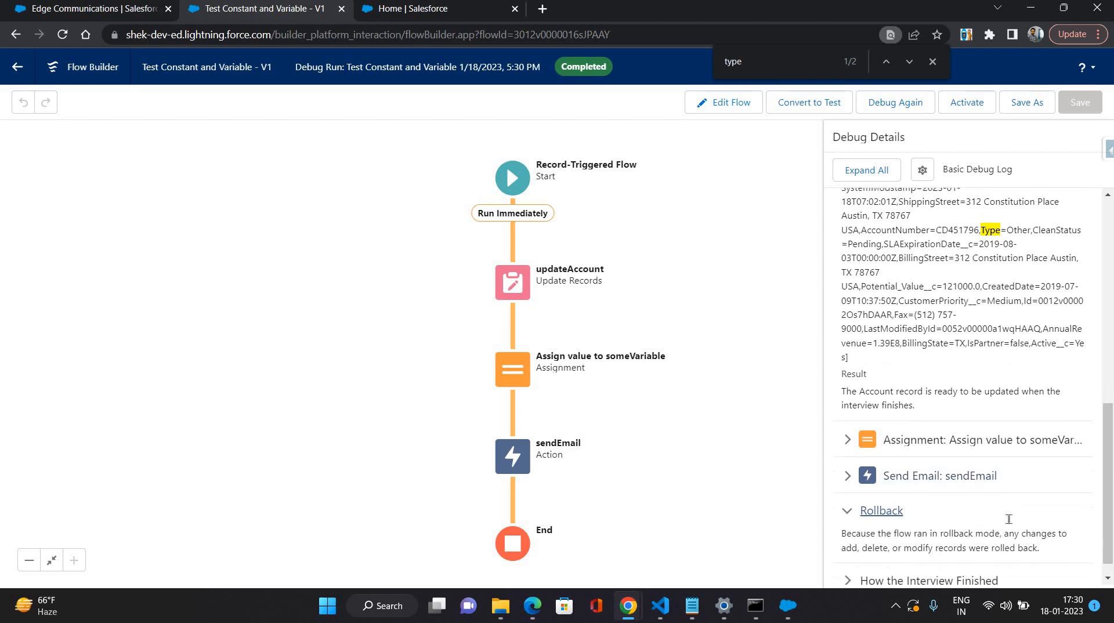
scroll(954, 323, "up", 6)
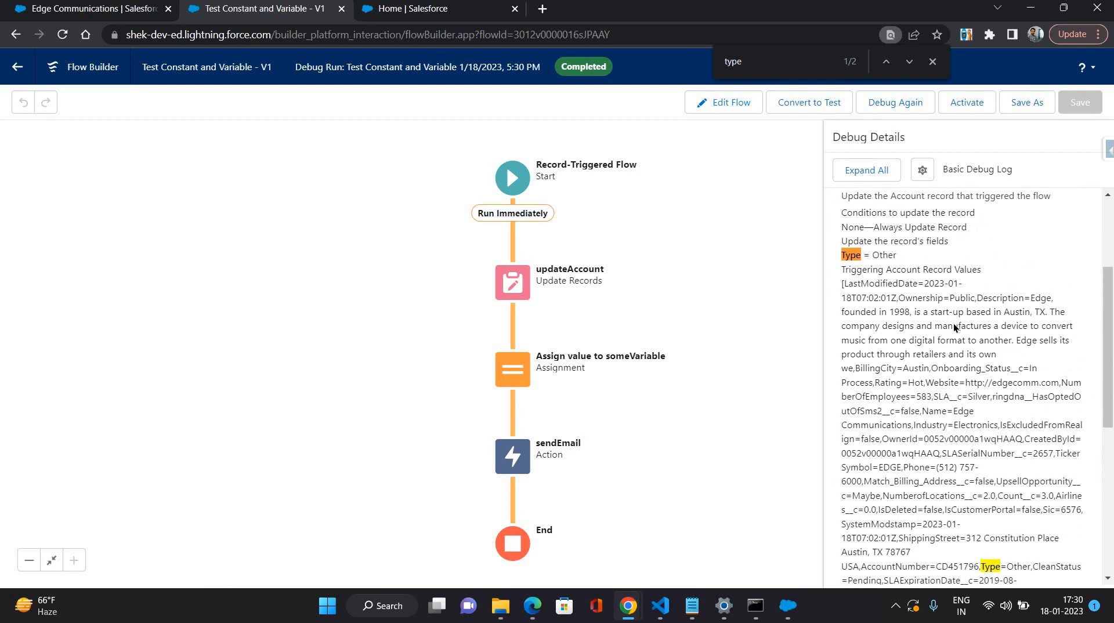
scroll(955, 329, "up", 1)
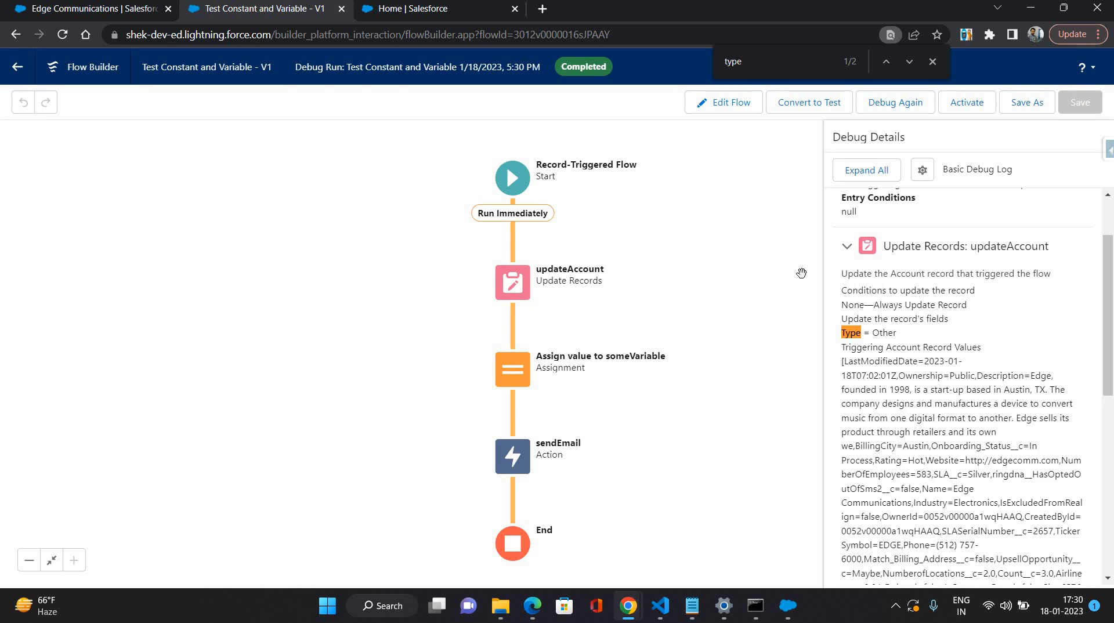
Step: Return the flow to editing and view the related contacts on the Edge Communications account page
left_click(718, 104)
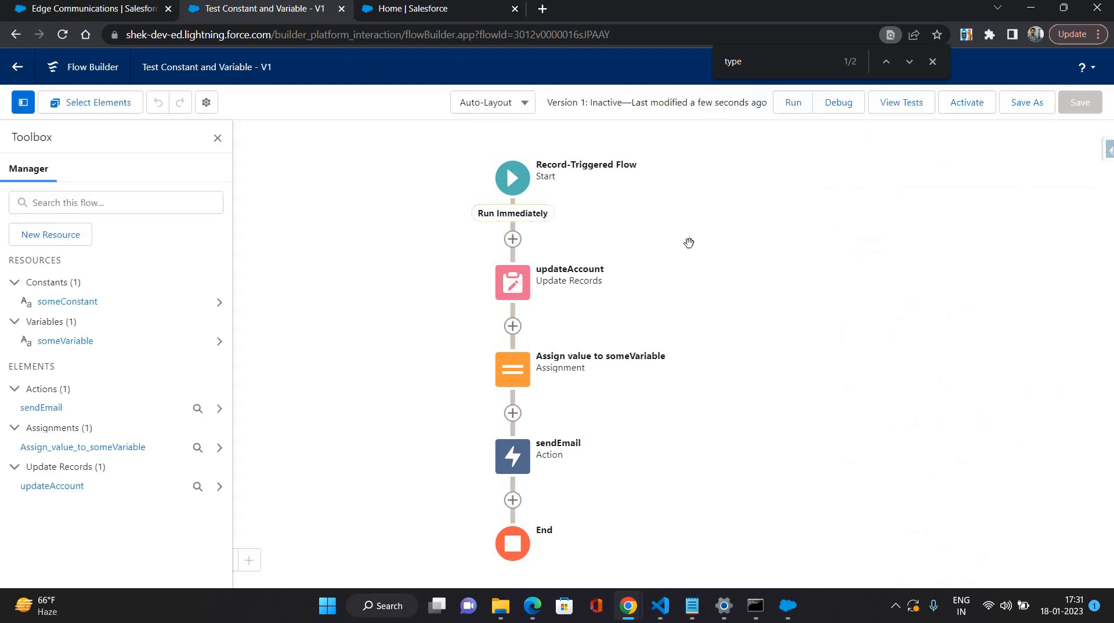
left_click(64, 11)
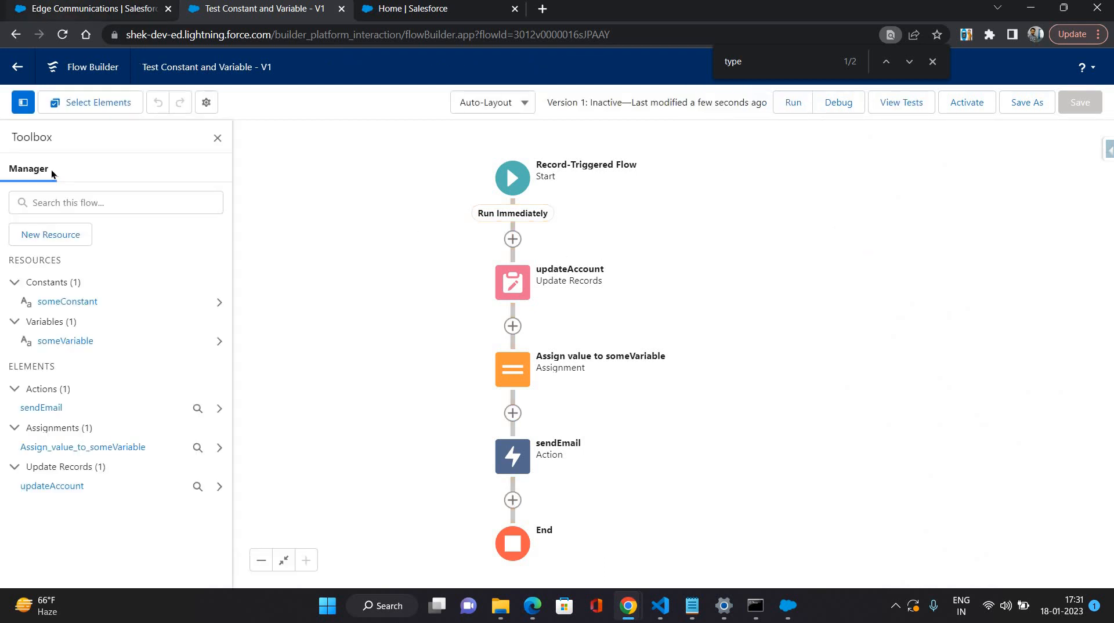
left_click(36, 266)
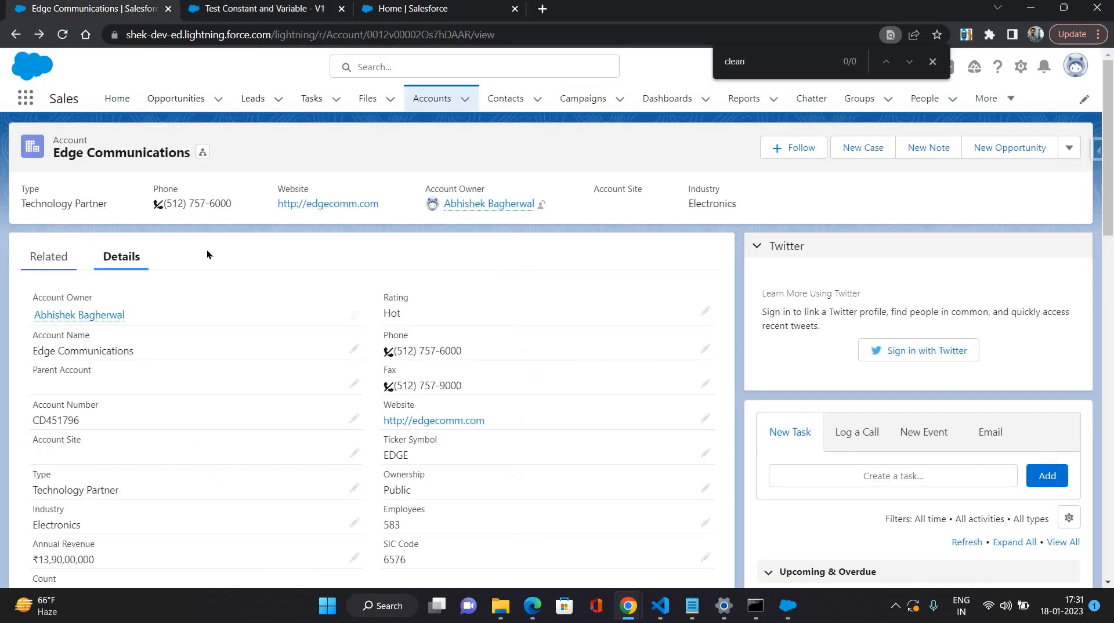
scroll(152, 464, "down", 2)
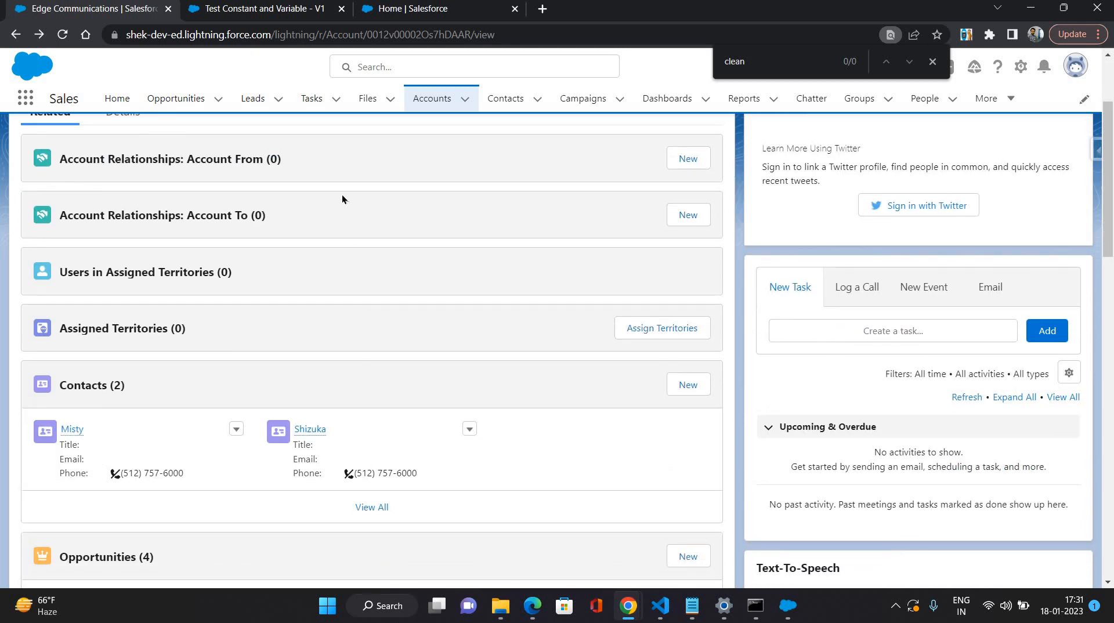
Step: Return to the flow and insert a Get Records element directly after updateAccount
left_click(260, 17)
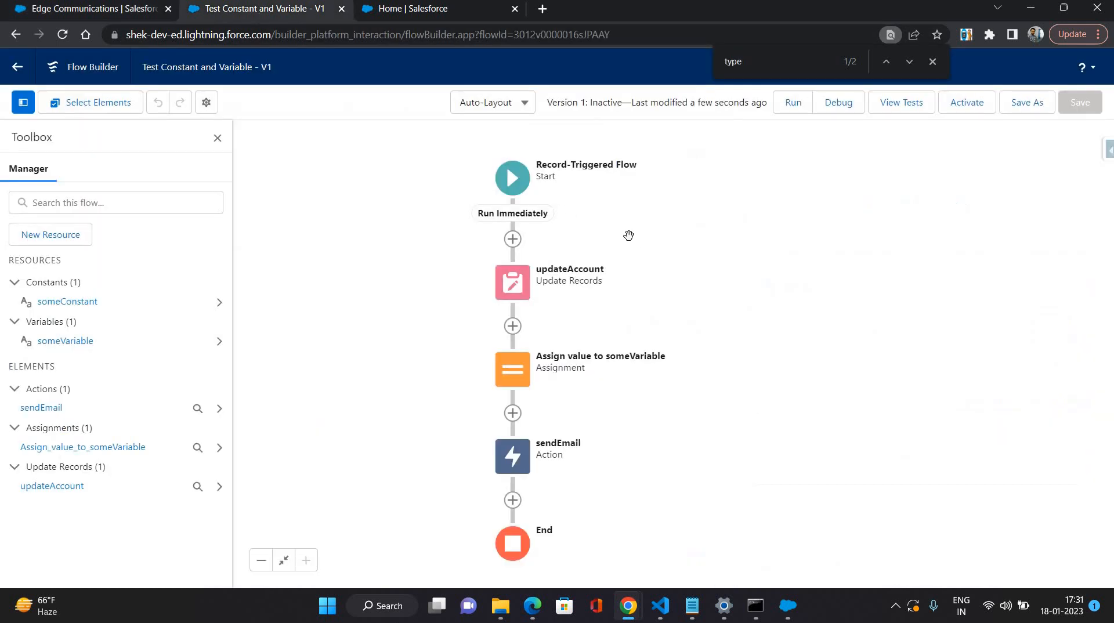
left_click(513, 326)
scroll(525, 490, "down", 3)
scroll(525, 490, "down", 4)
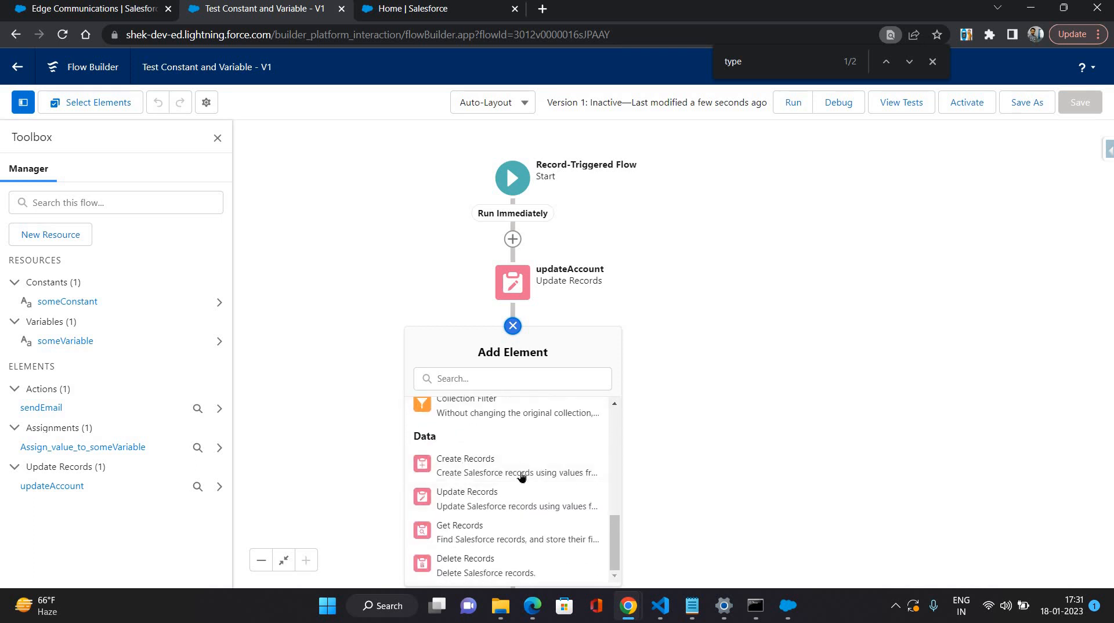
left_click(460, 539)
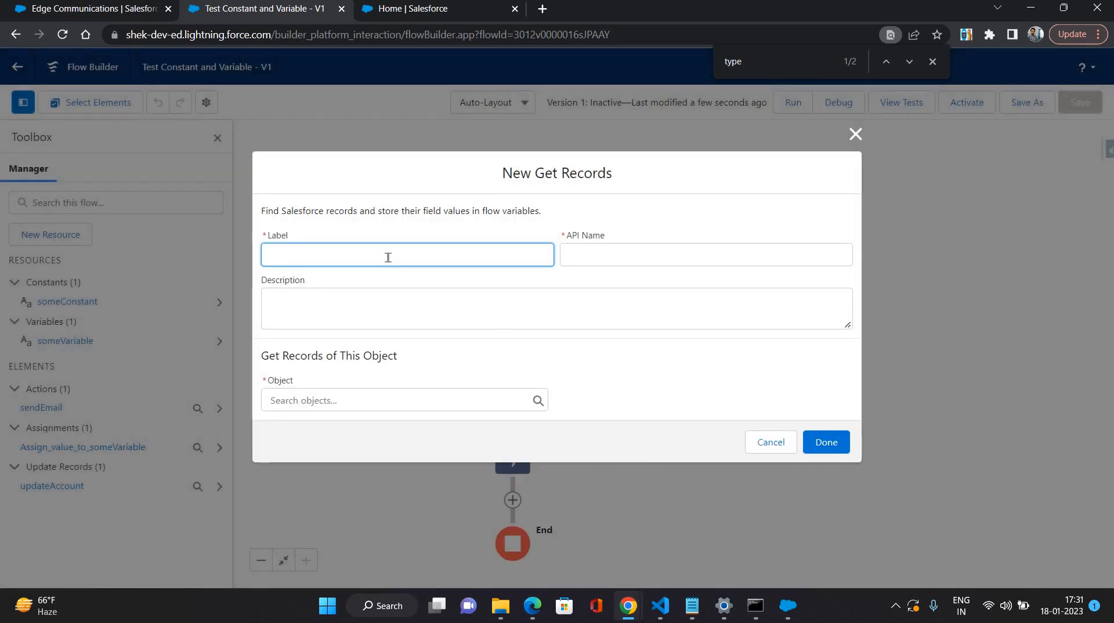
Step: Label the new Get Records element getContacts, using the same text as its API name
type("getConatcs")
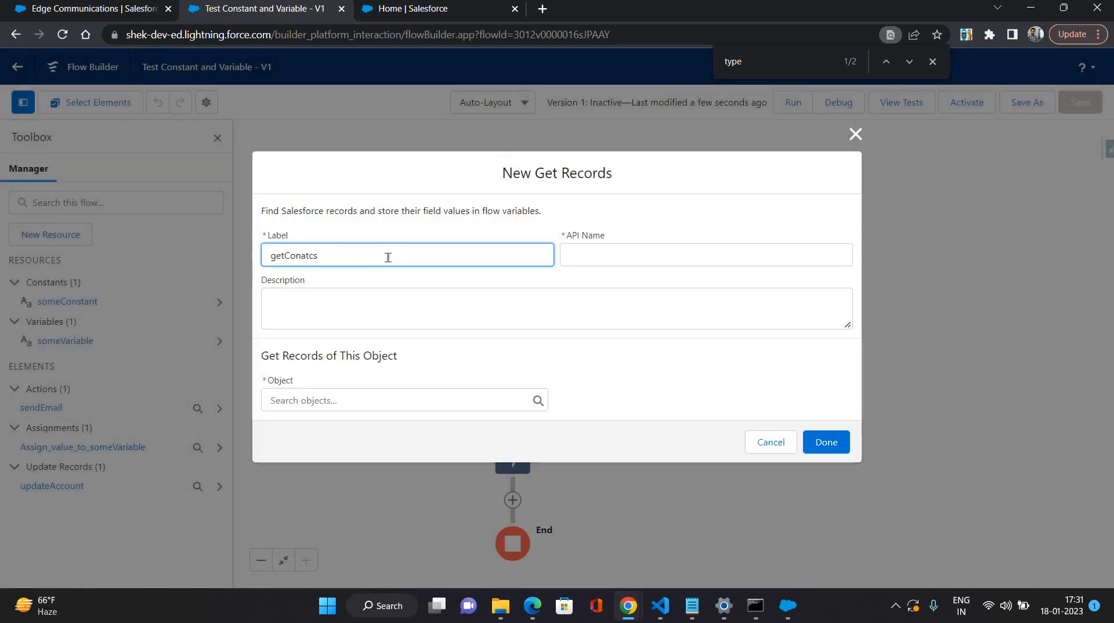
key("BackSpace")
key("BackSpace")
key("BackSpace")
key("BackSpace")
type("t")
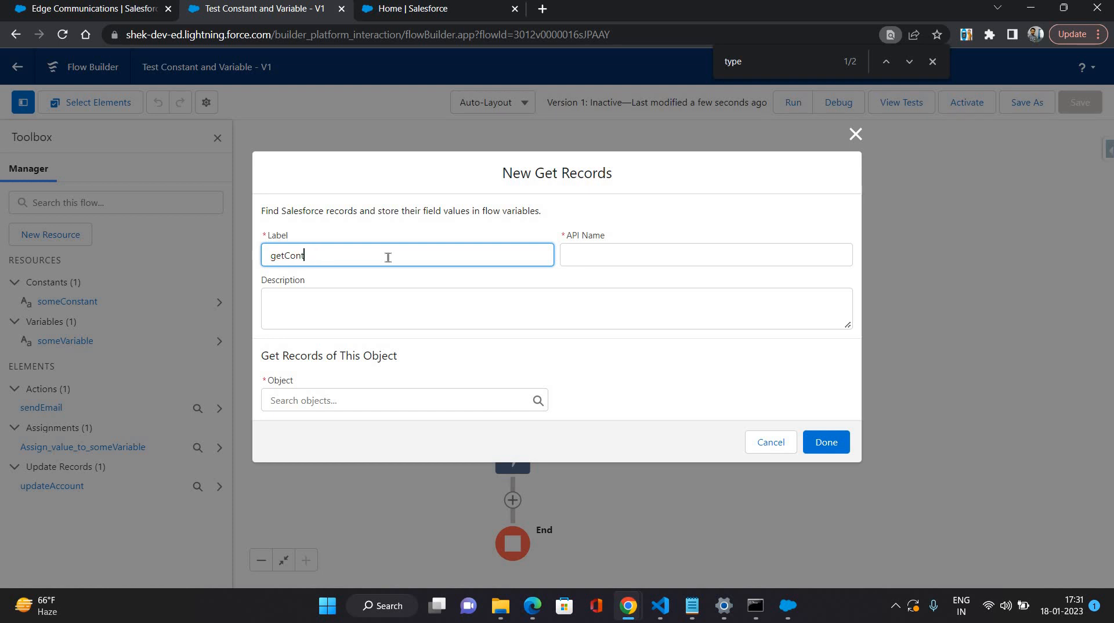
type("acts")
left_click(368, 334)
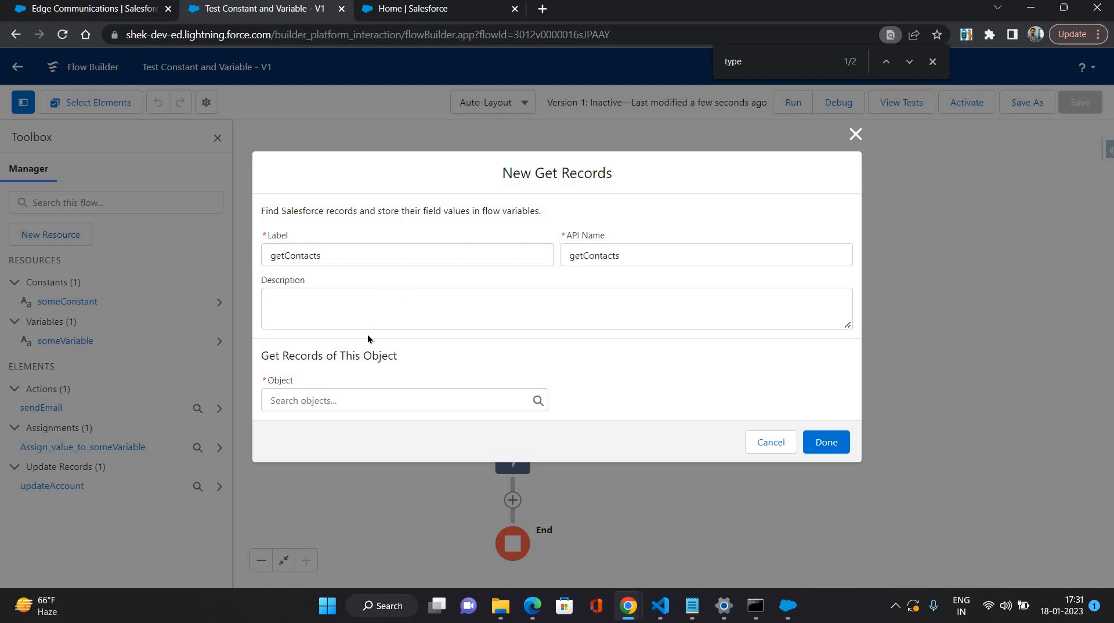
Step: Set the object of the getContacts element to Contact
left_click(348, 392)
type("contact")
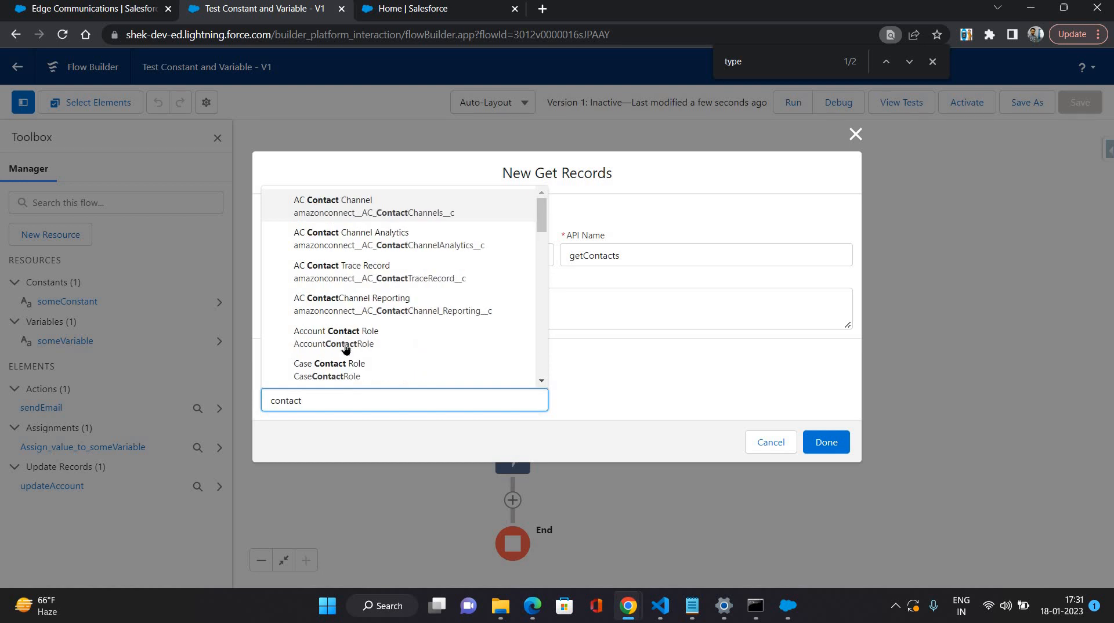
scroll(347, 333, "down", 1)
left_click(347, 334)
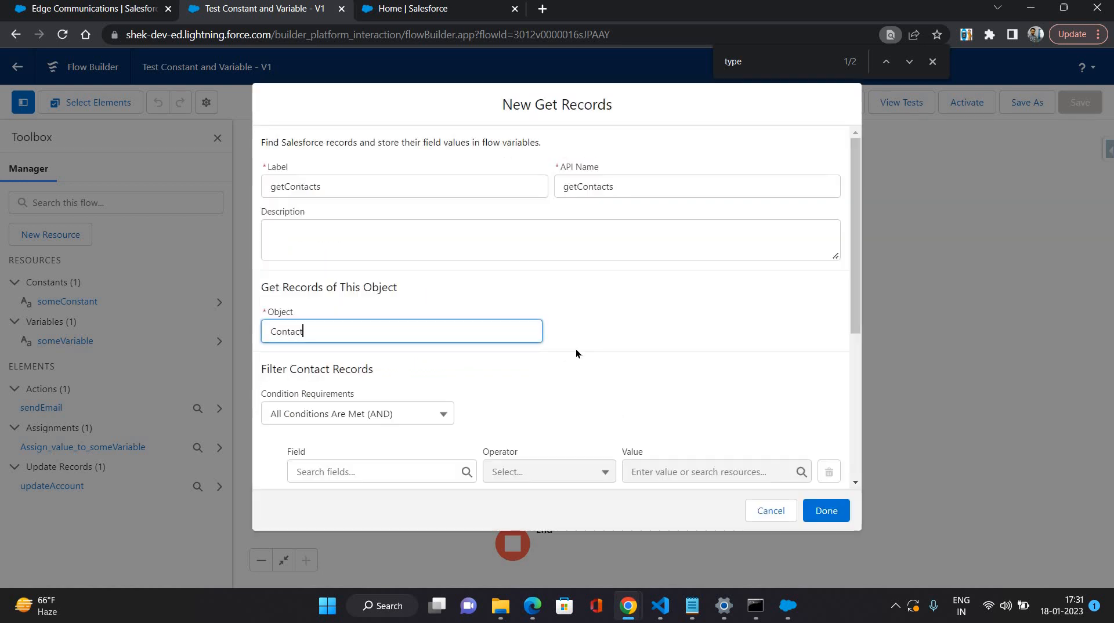
Step: Filter the contact records so that AccountId equals the triggering record's Account ID ($Record > Account ID)
scroll(407, 337, "down", 3)
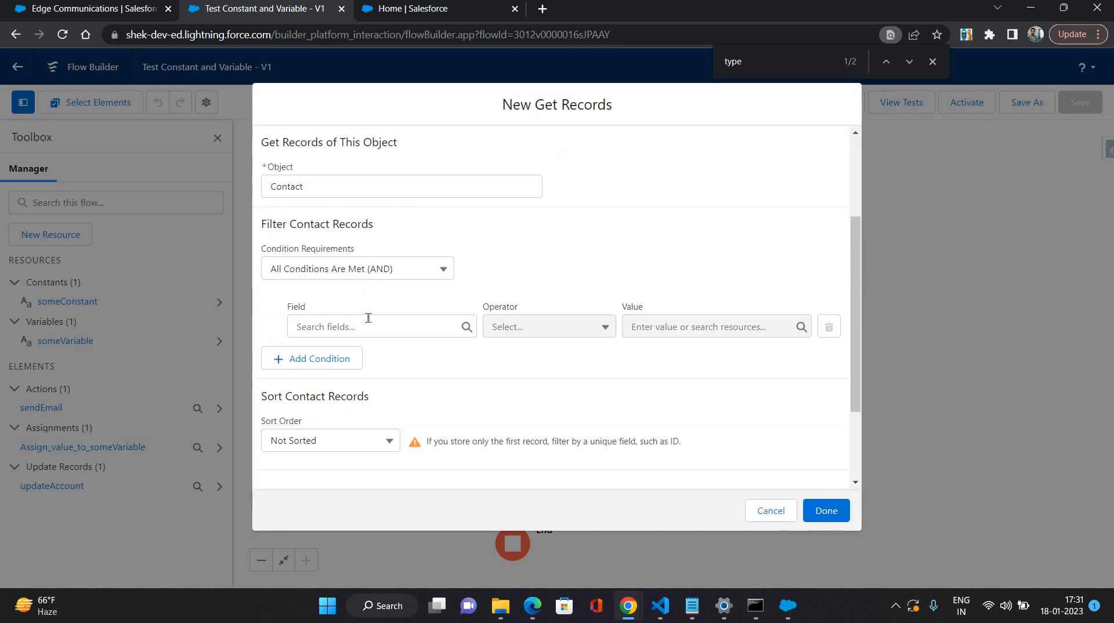
left_click(368, 318)
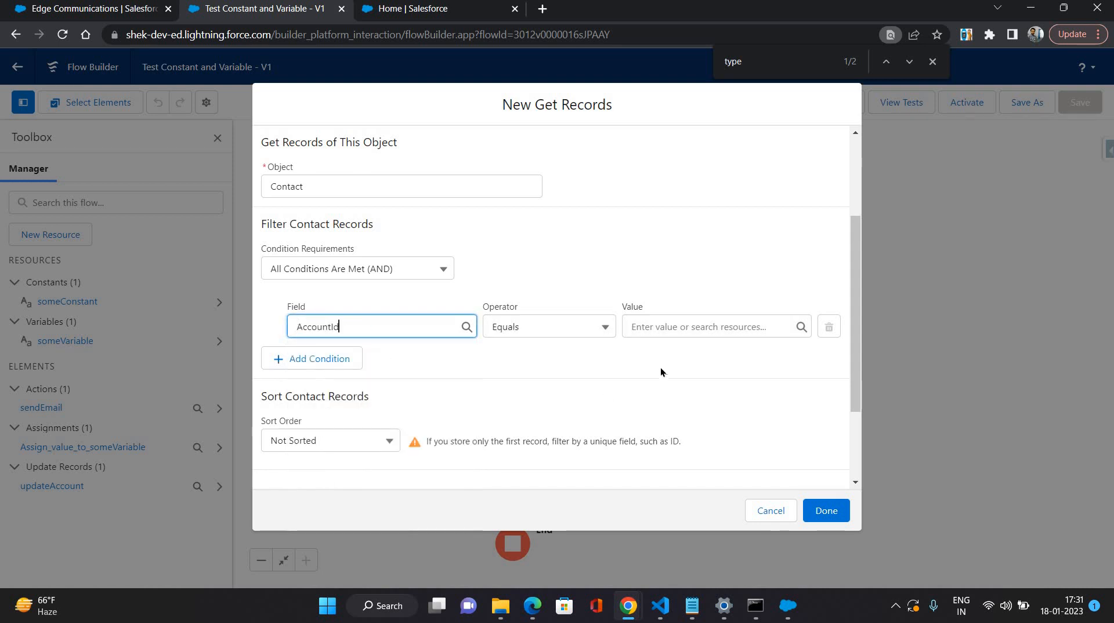
left_click(676, 333)
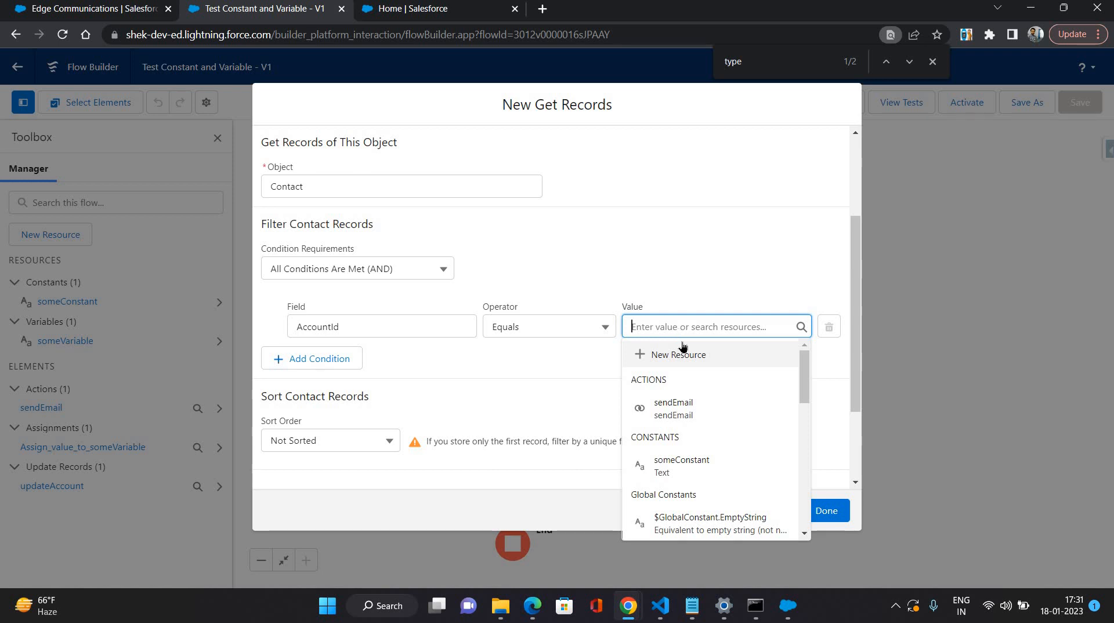
scroll(710, 395, "down", 2)
scroll(711, 395, "down", 1)
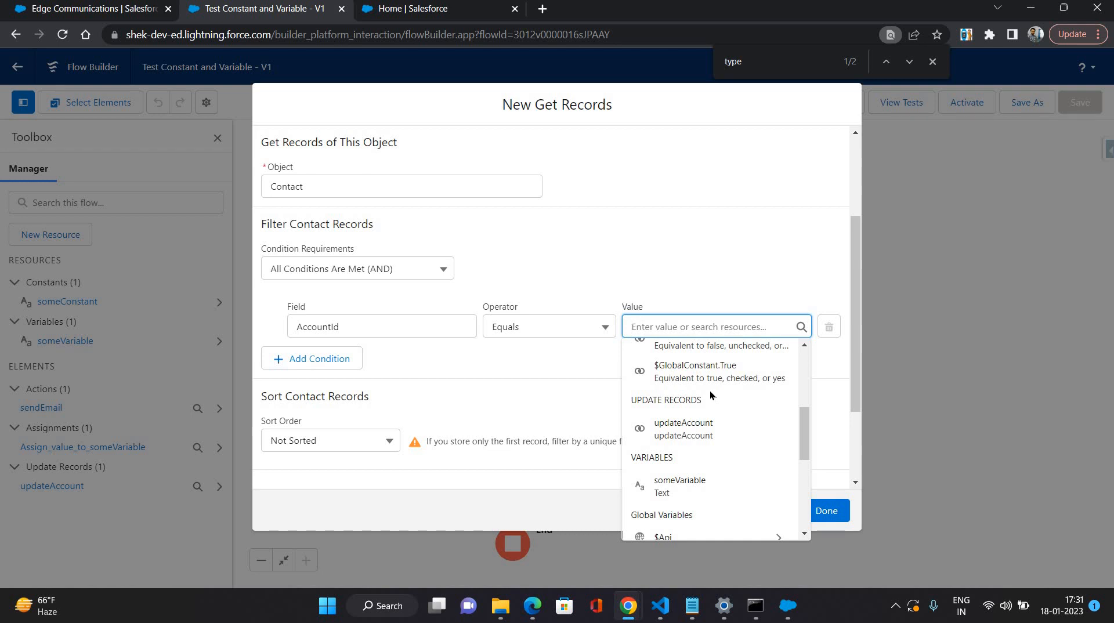
scroll(705, 475, "down", 2)
scroll(706, 474, "down", 2)
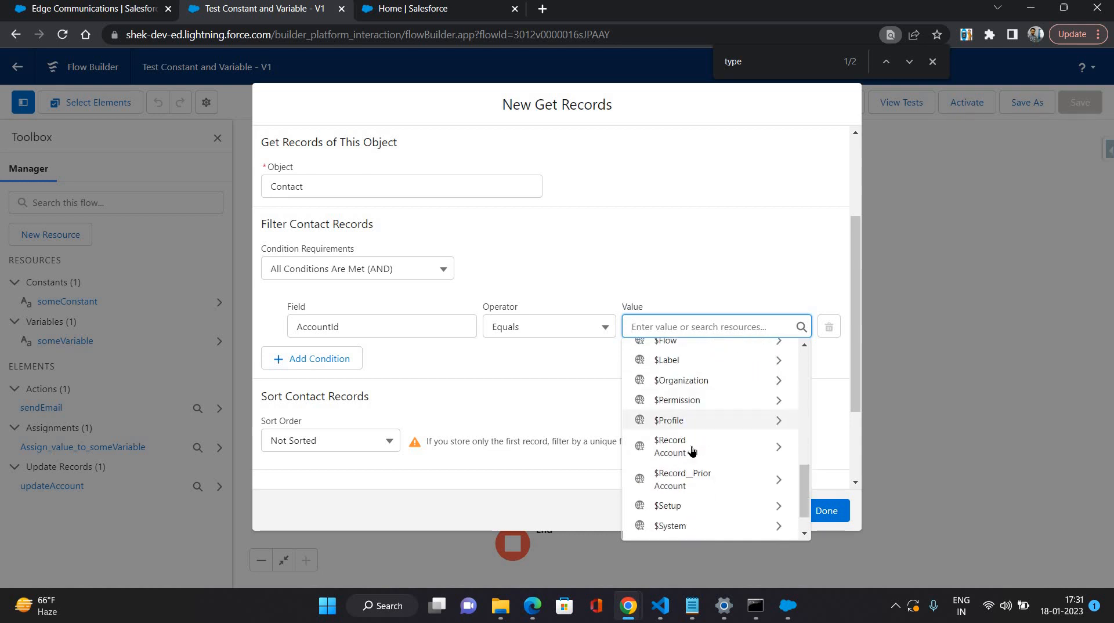
left_click(692, 451)
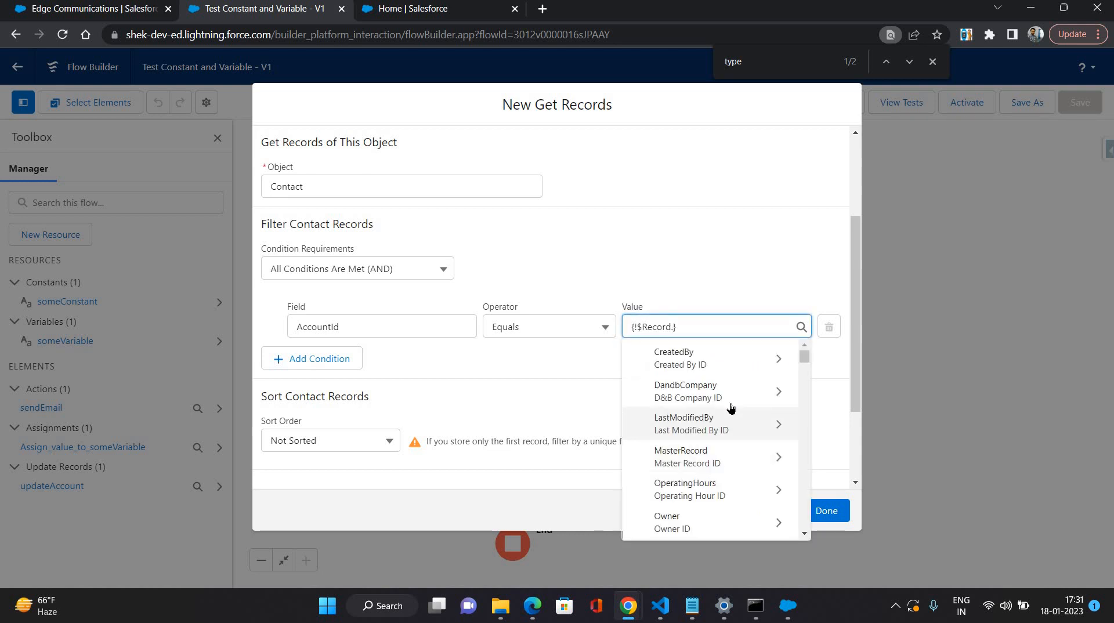
scroll(731, 409, "down", 1)
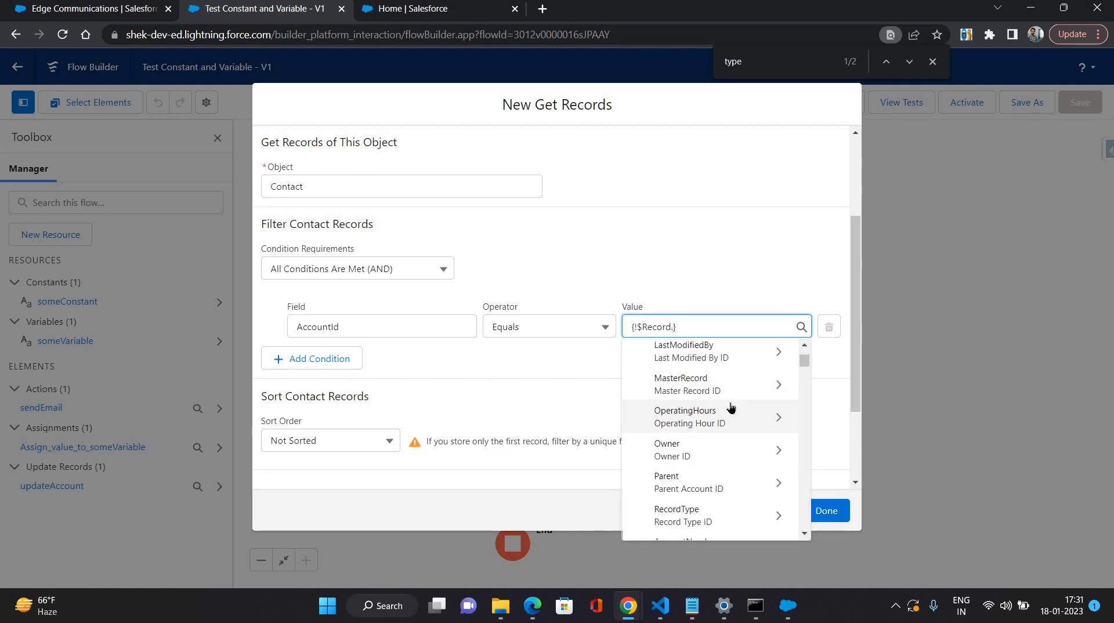
type("id")
scroll(656, 521, "down", 2)
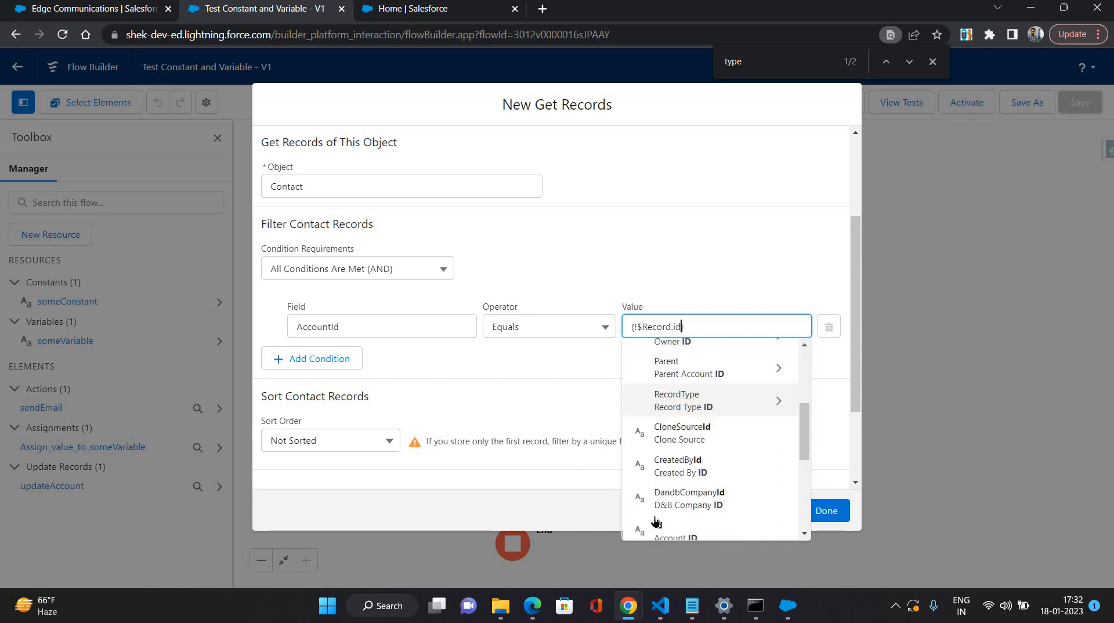
left_click(656, 504)
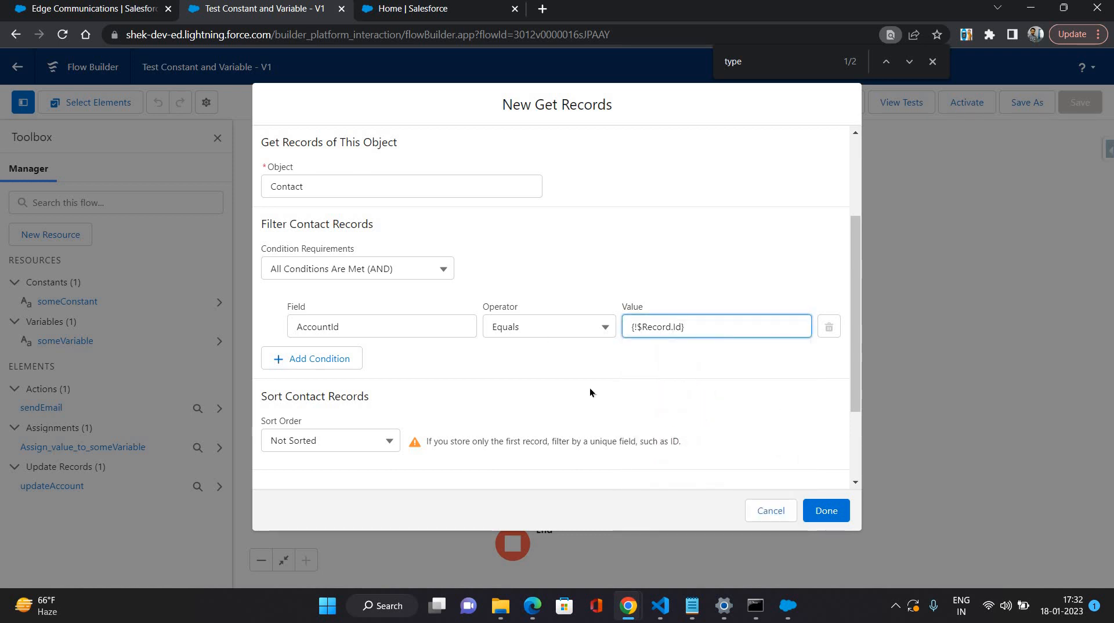
left_click(589, 389)
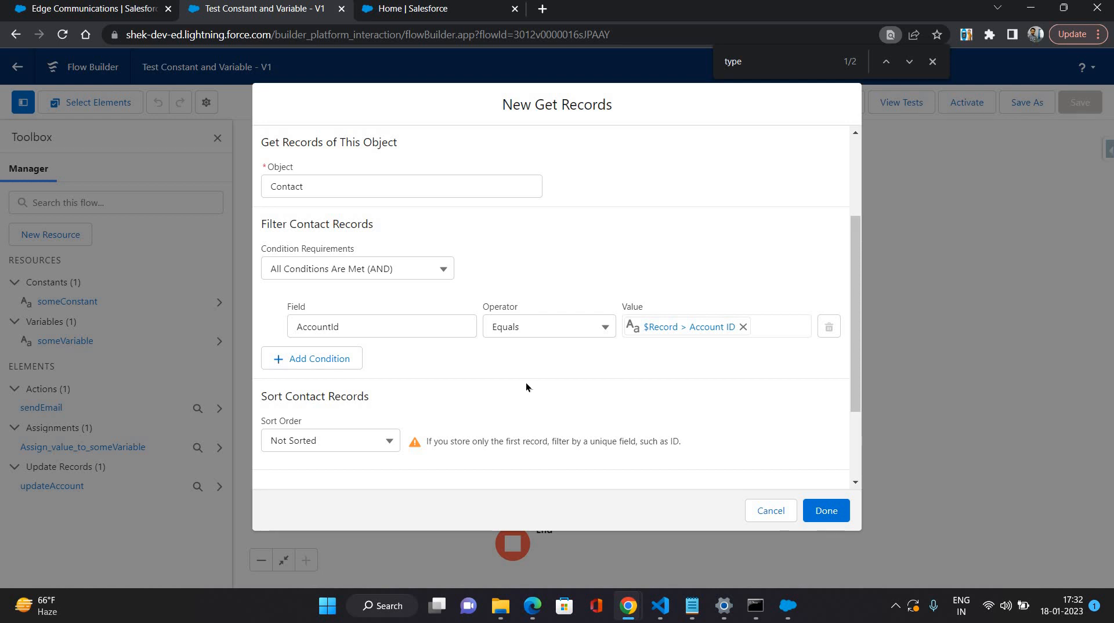
Step: Make getContacts store all records and finish adding the element to the flow
scroll(526, 382, "down", 1)
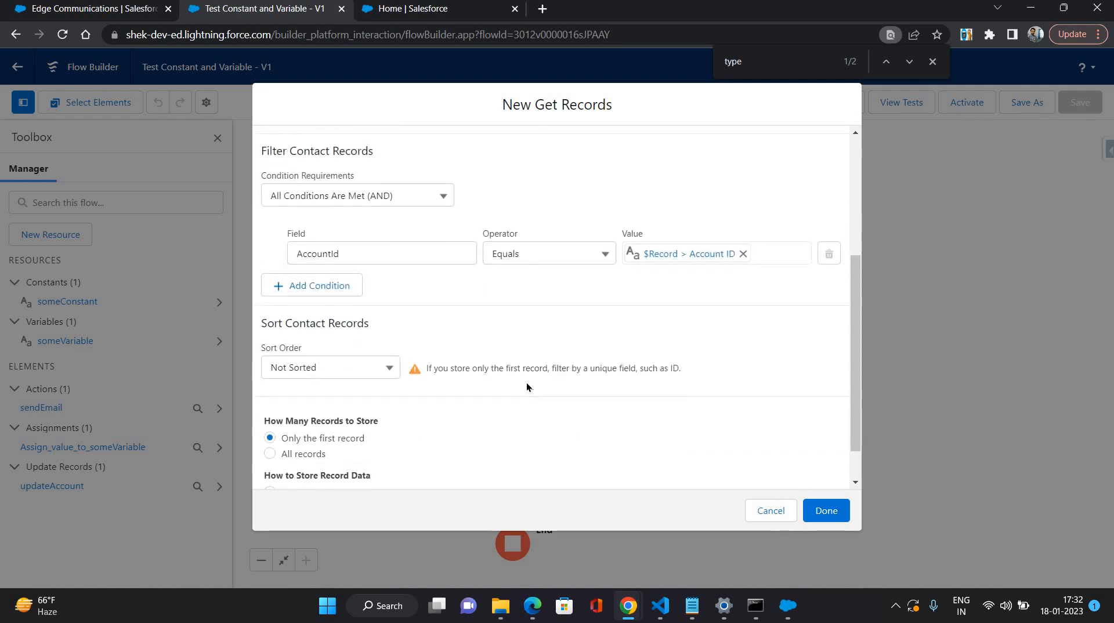
scroll(527, 387, "down", 1)
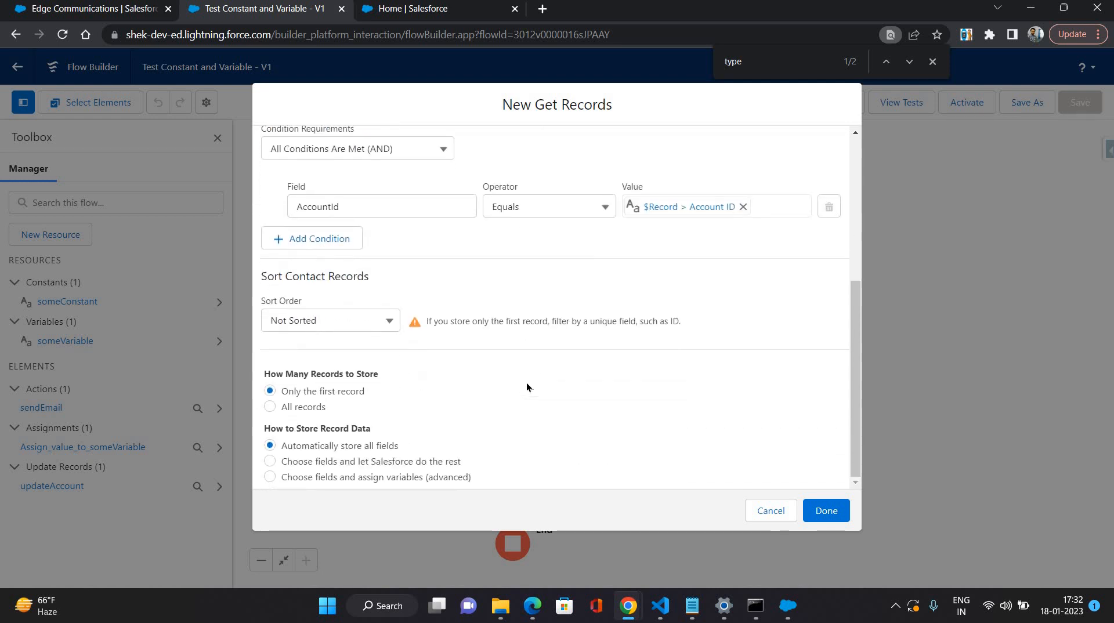
left_click(271, 407)
left_click(827, 513)
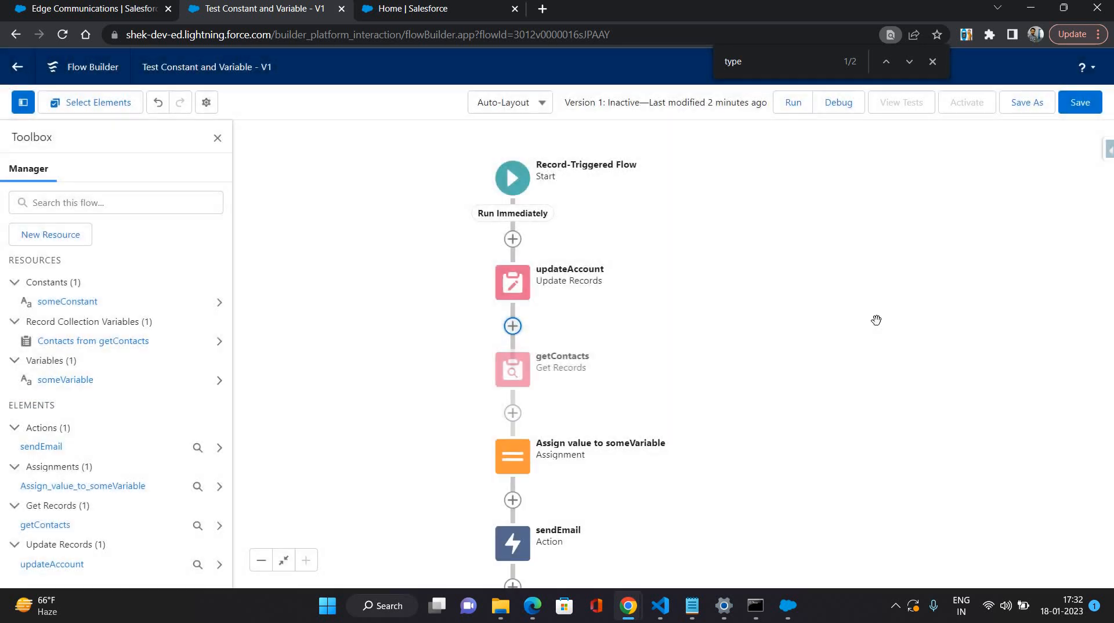
Step: Save the flow and run a debug immediately with Edge Communications as the triggering account
key("ctrl+s")
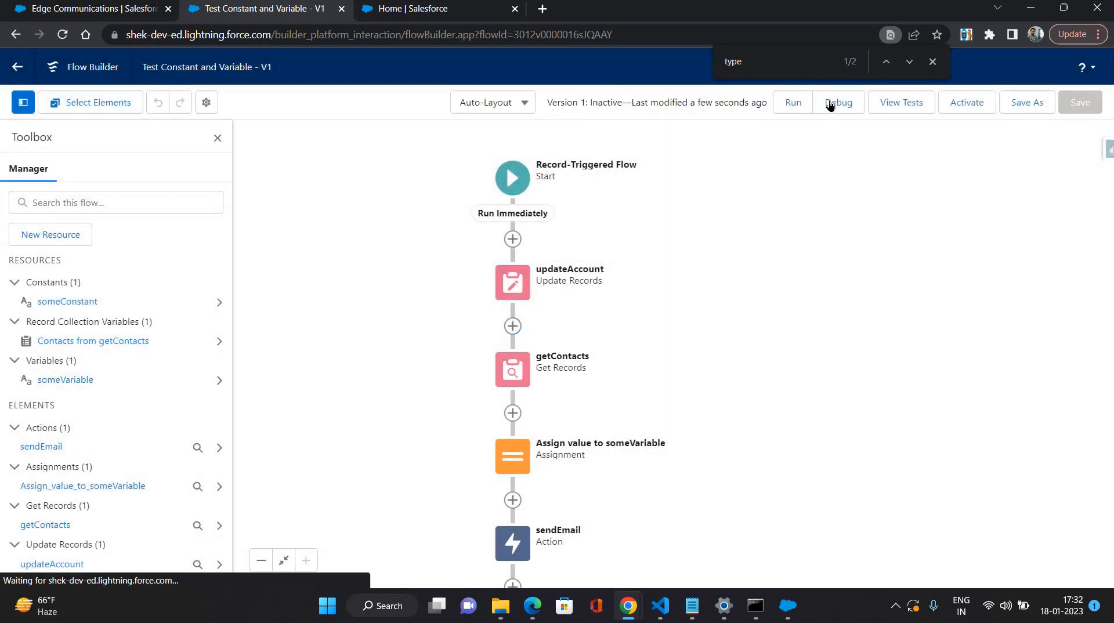
left_click(834, 102)
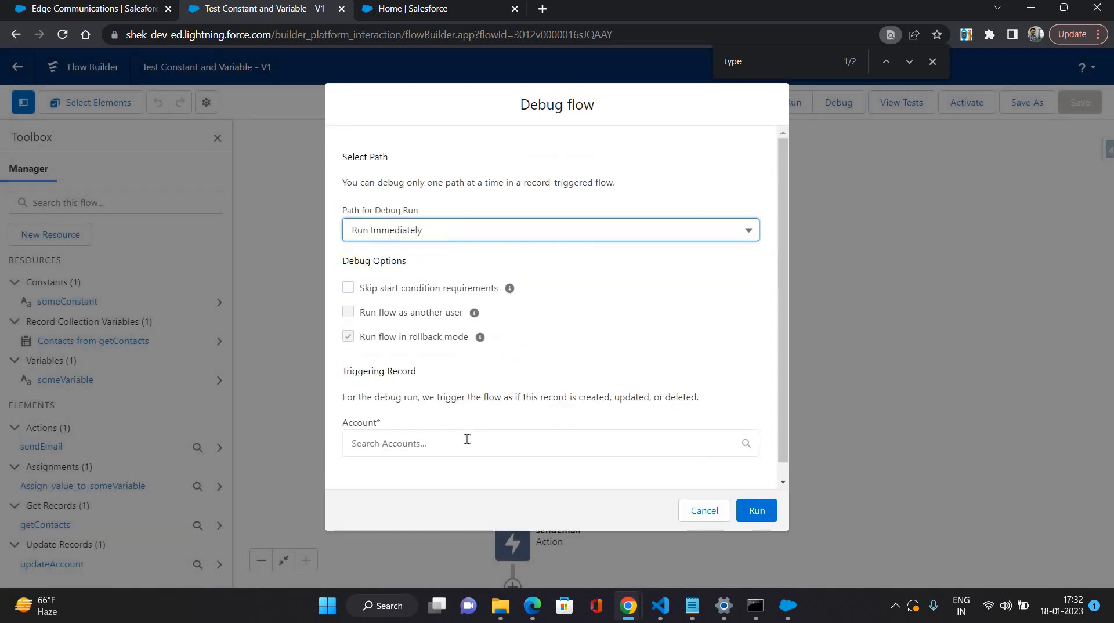
left_click(451, 452)
left_click(769, 508)
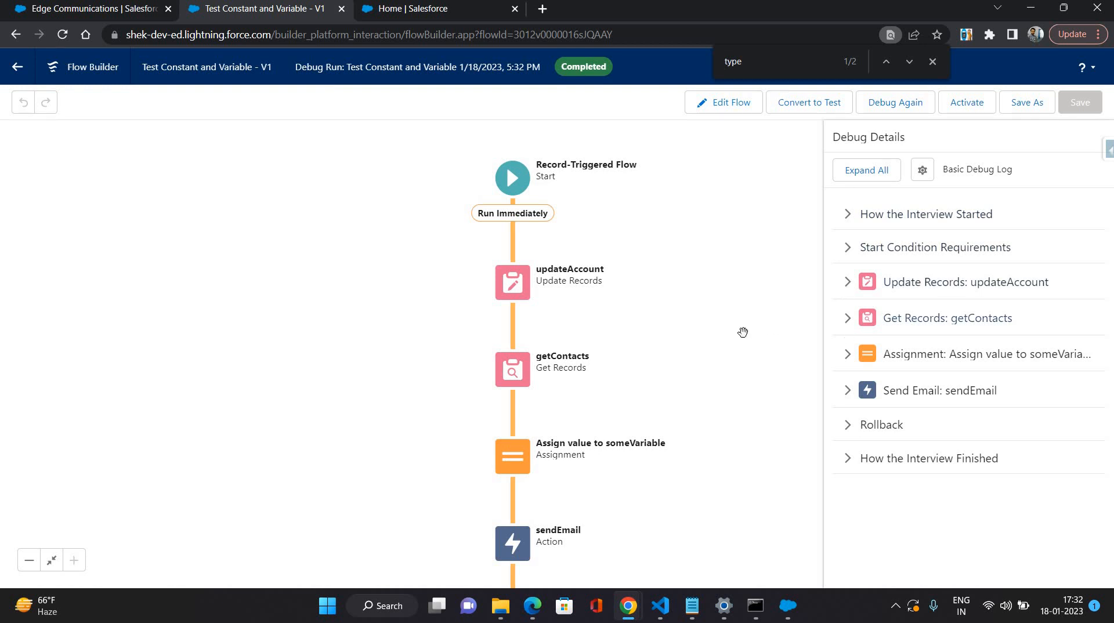
Step: Read the getContacts debug details and compare the record ID with the one in the Edge Communications page address
left_click(947, 318)
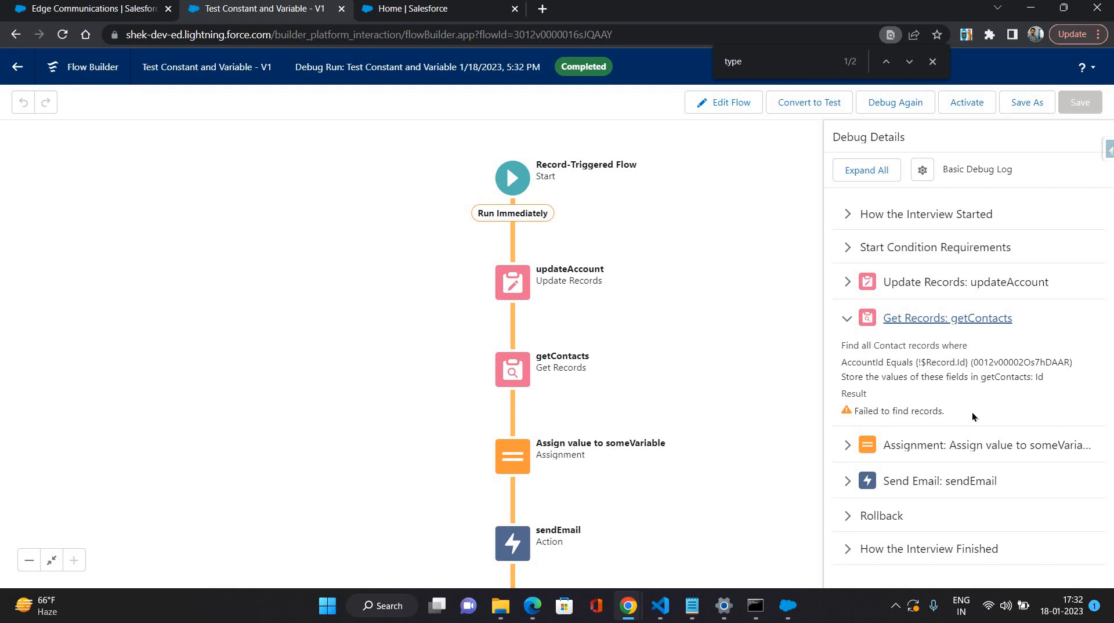
double_click(1055, 364)
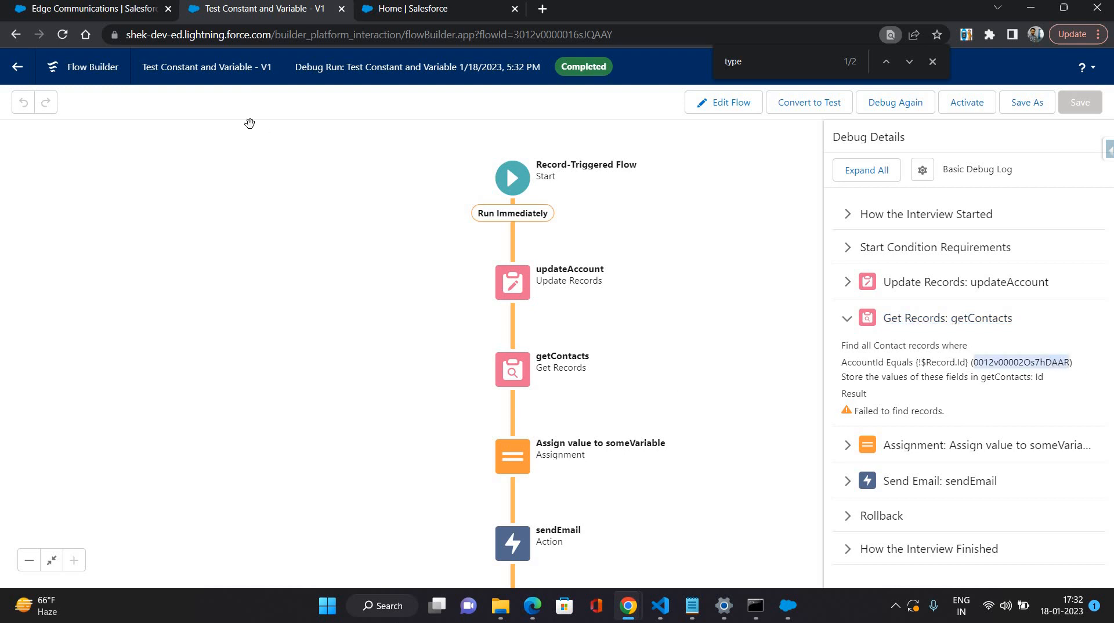
left_click(112, 11)
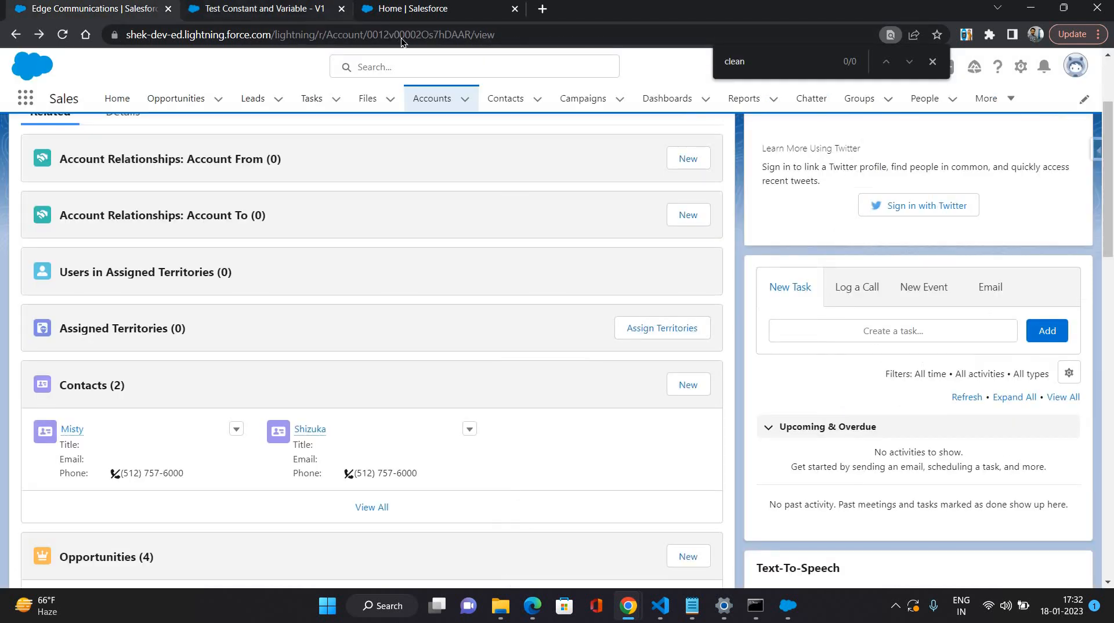
Step: Reload the Edge Communications account page and review its related contacts
left_click(402, 37)
key("Return")
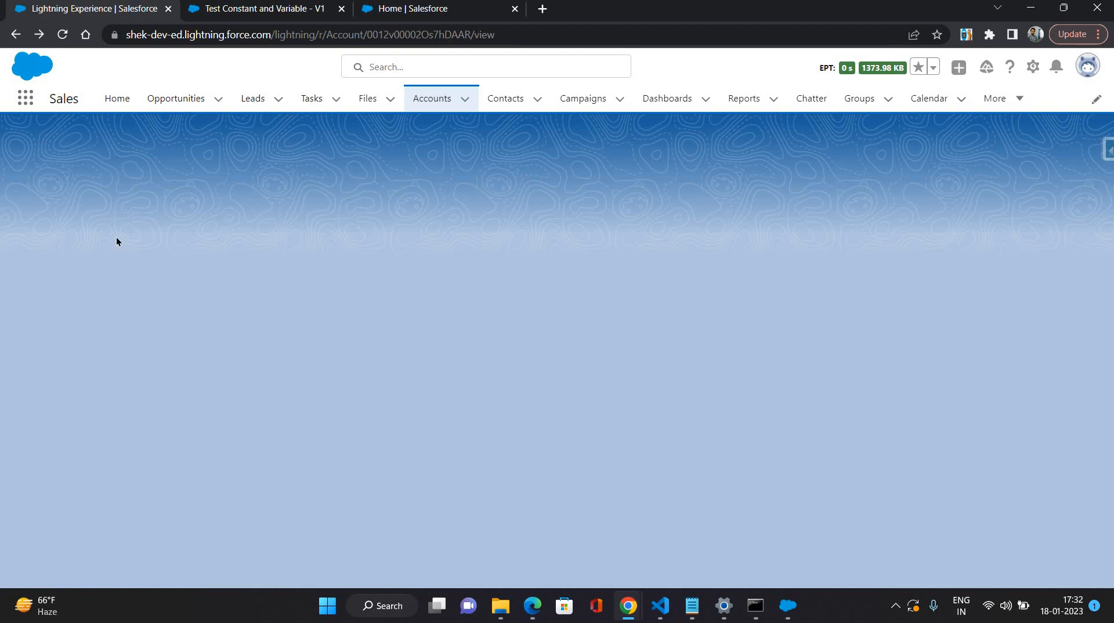
scroll(326, 292, "down", 3)
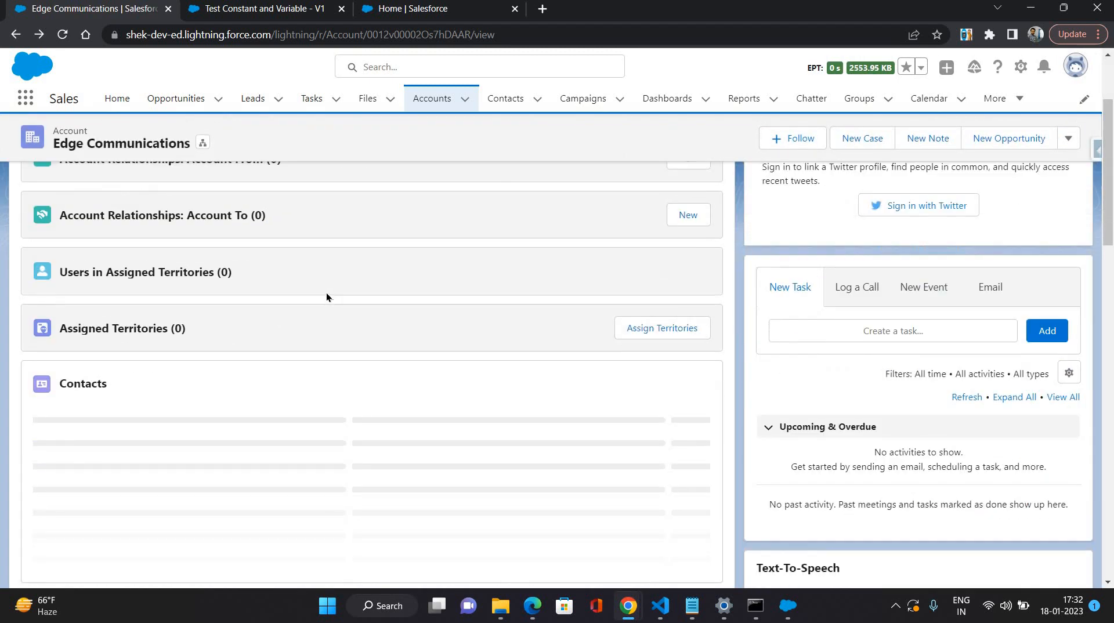
scroll(170, 352, "down", 1)
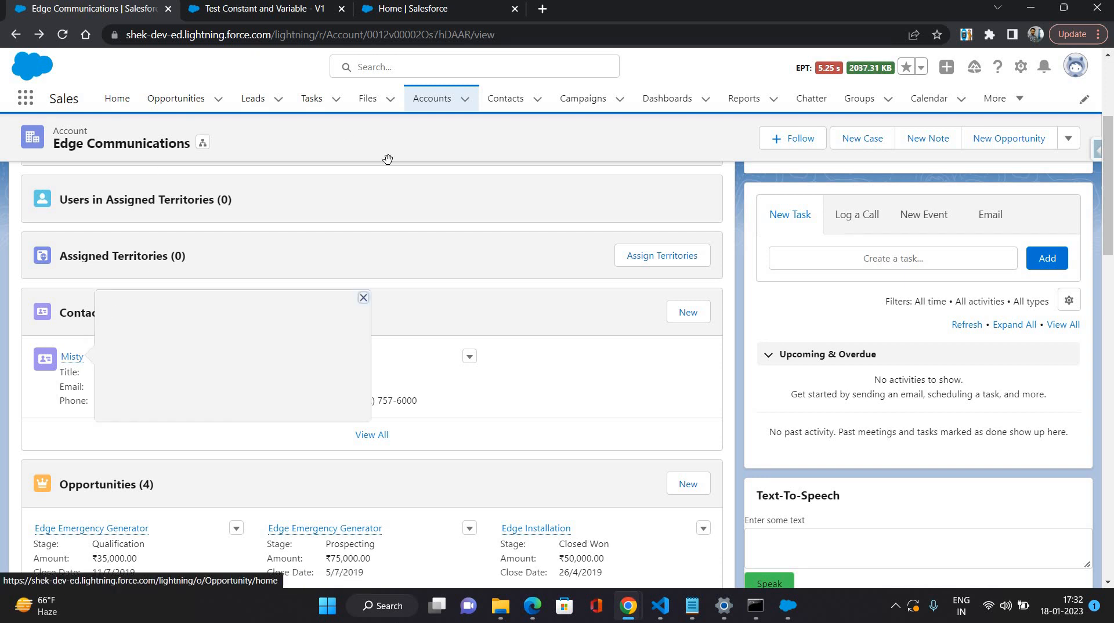
Step: Return to the flow and review the getContacts object, filter condition and record storage settings without changing them
left_click(261, 8)
left_click(728, 103)
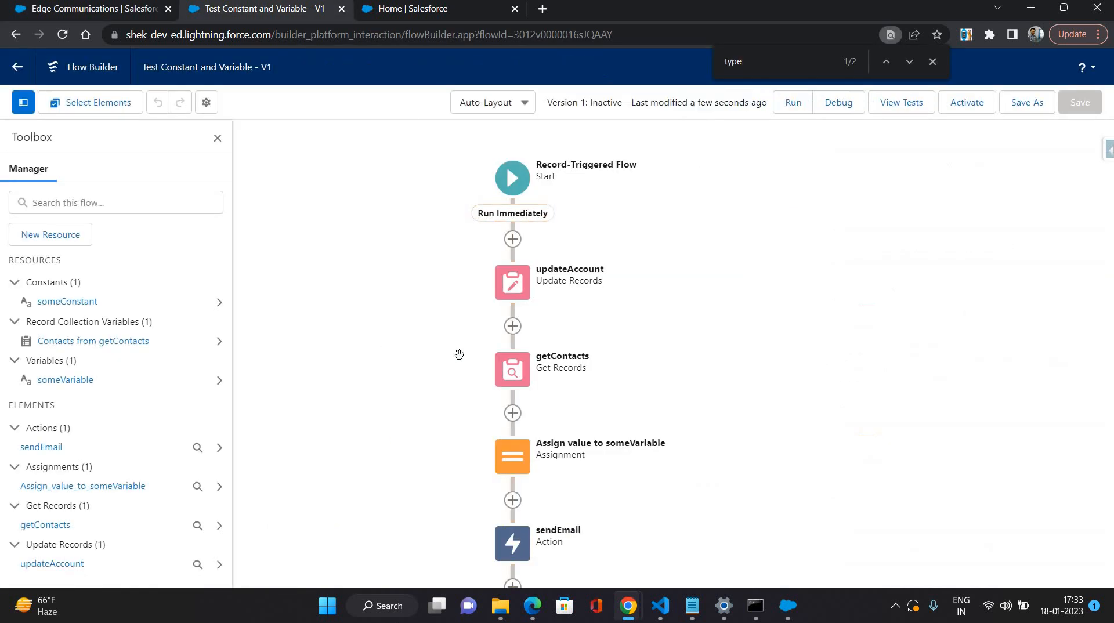
left_click(512, 370)
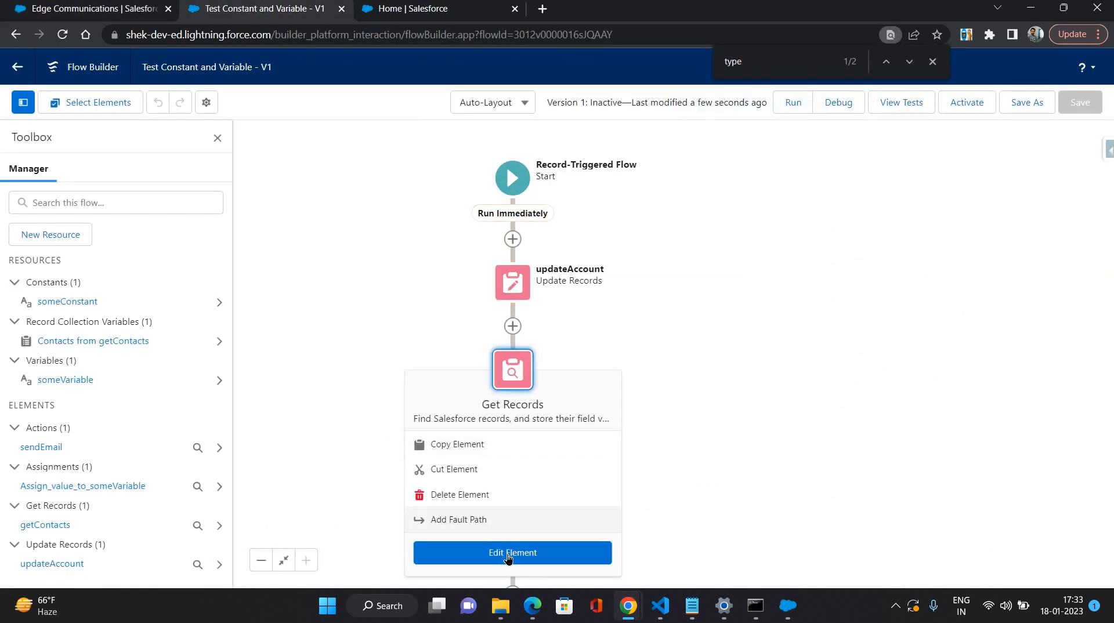
left_click(512, 552)
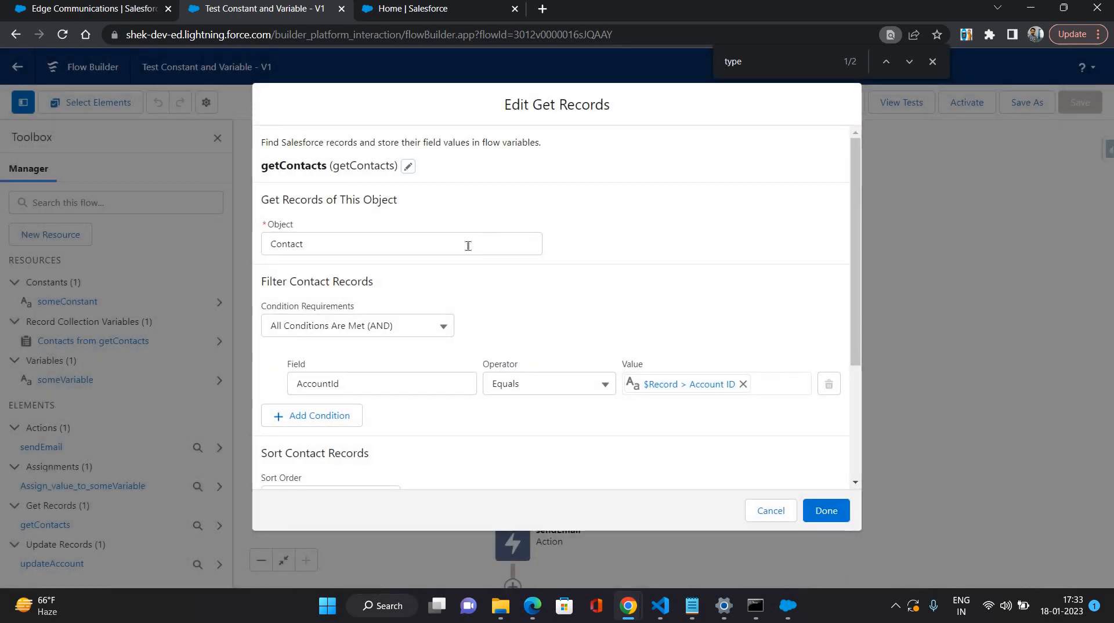
scroll(600, 342, "down", 1)
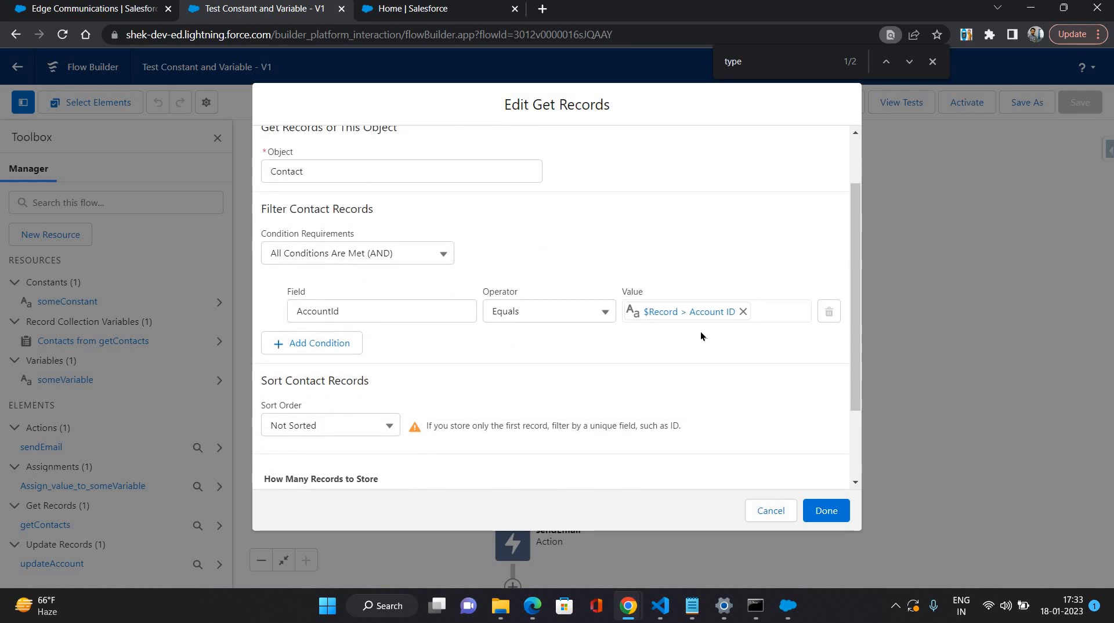
scroll(542, 332, "down", 2)
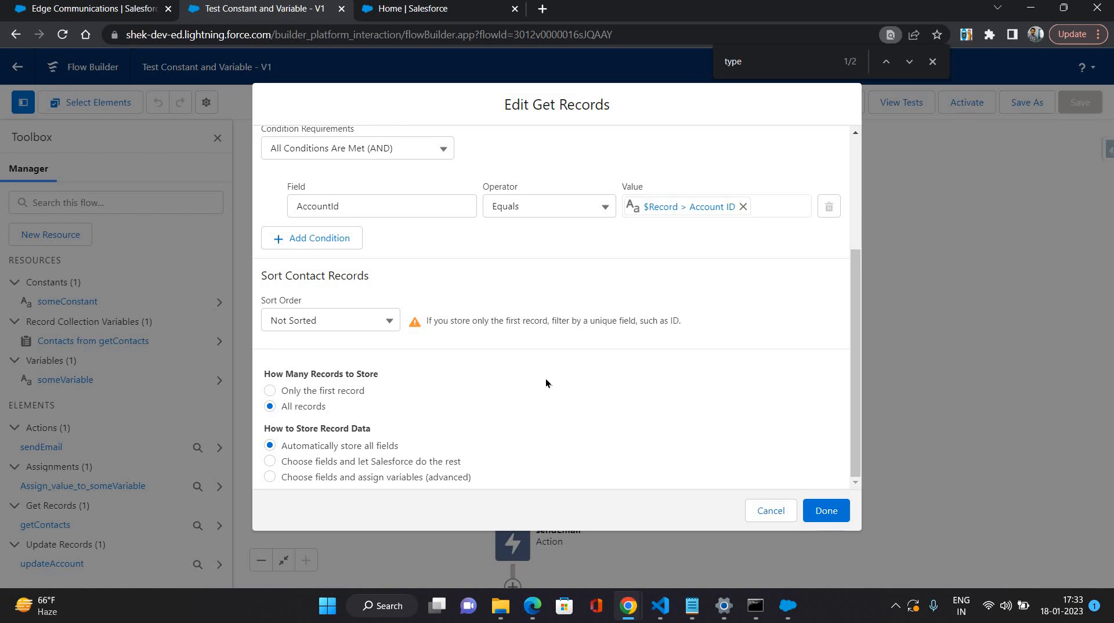
scroll(584, 324, "up", 3)
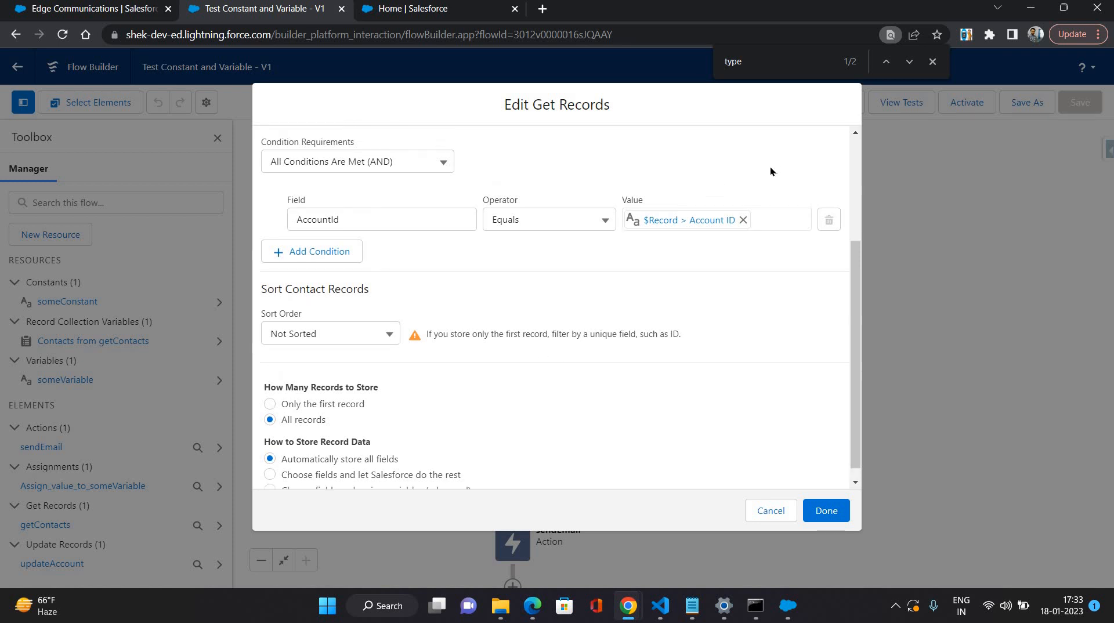
left_click(767, 510)
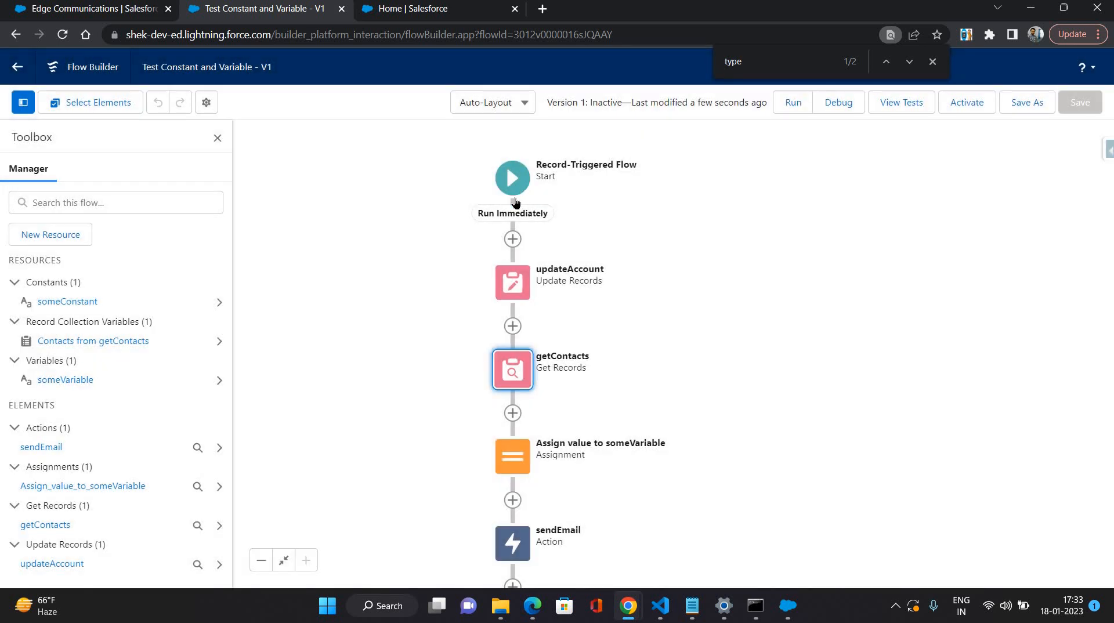
Step: Review the flow's start trigger configuration and the updateAccount element's settings, leaving both unchanged
left_click(512, 178)
left_click(602, 256)
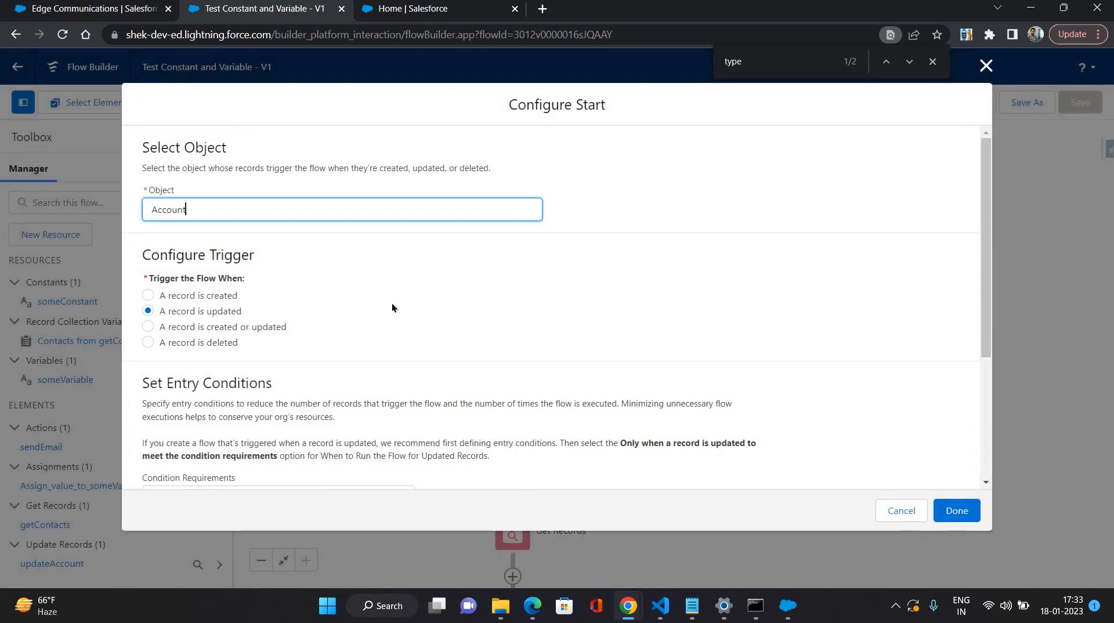
scroll(406, 331, "down", 4)
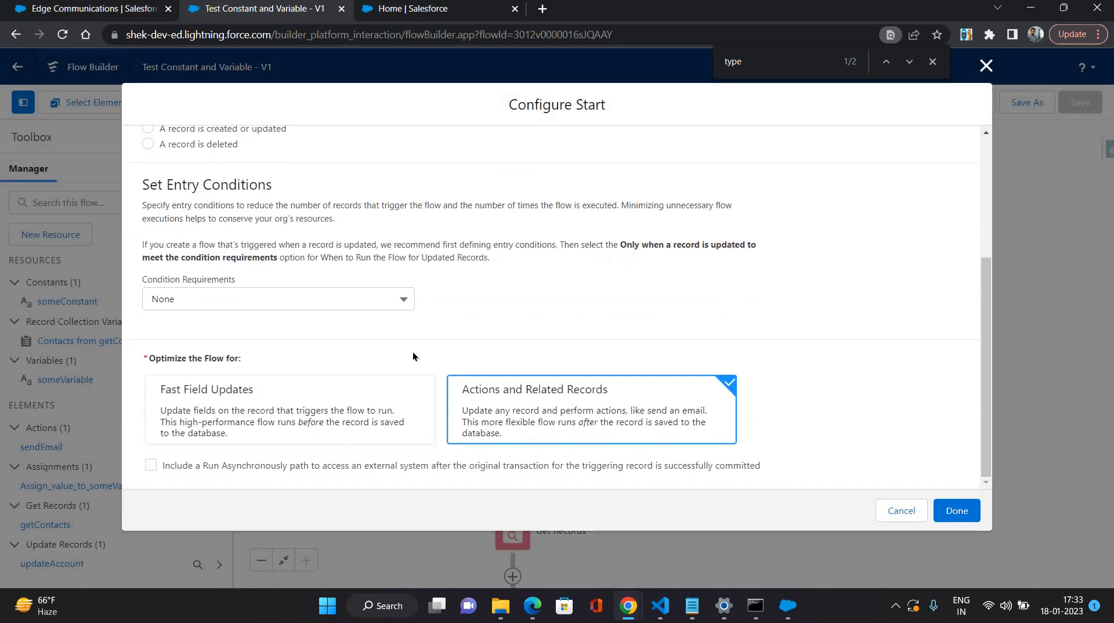
scroll(791, 389, "up", 1)
scroll(899, 509, "down", 1)
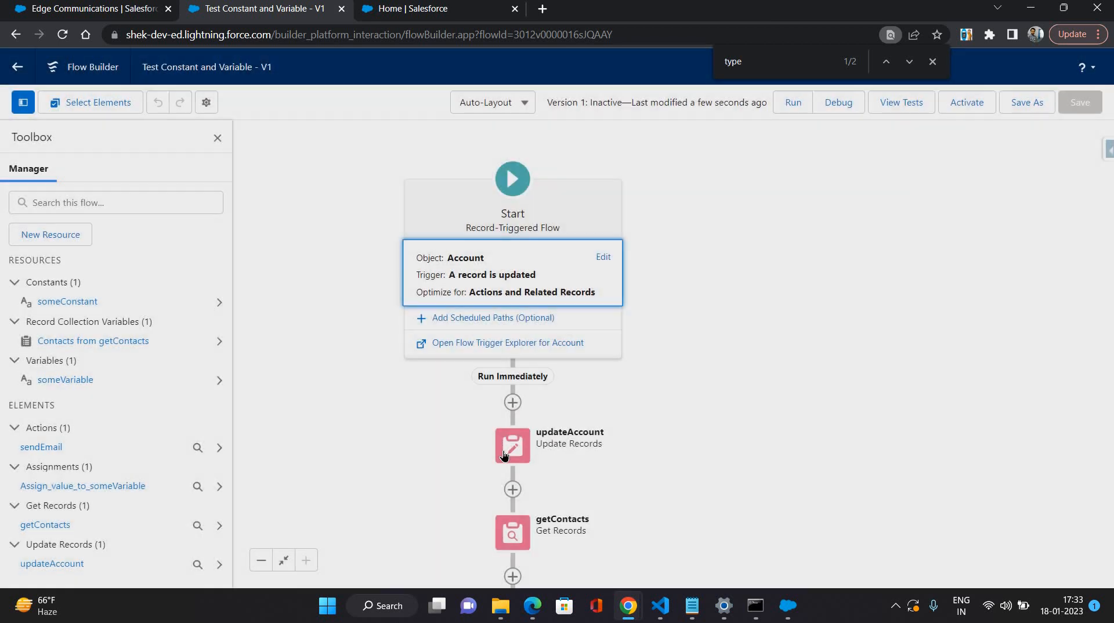
left_click(503, 450)
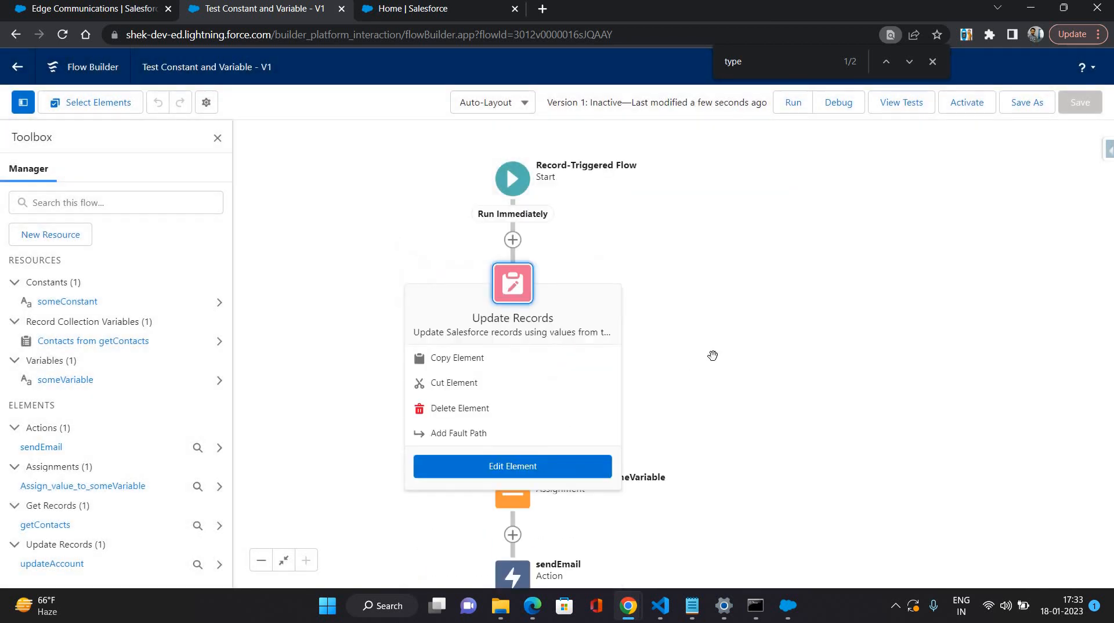
left_click(559, 467)
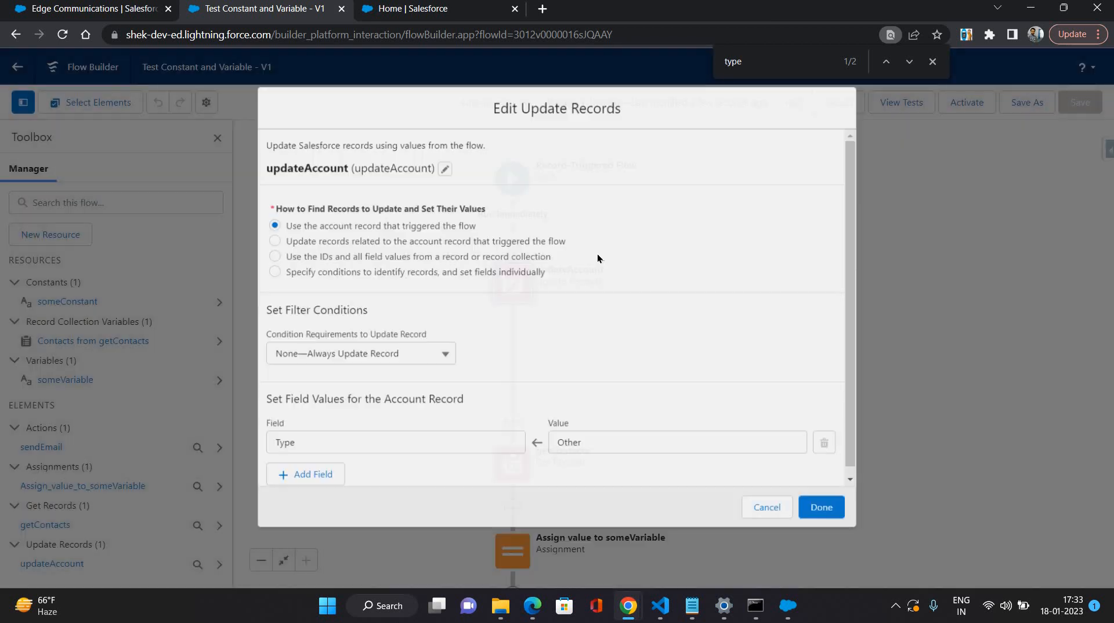
scroll(545, 366, "down", 1)
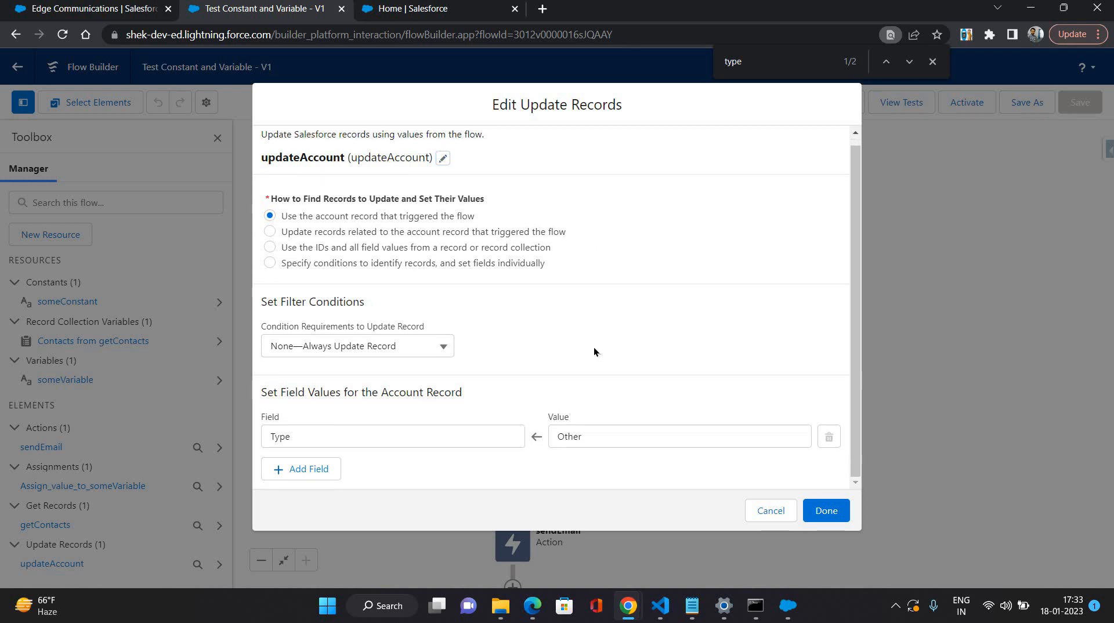
left_click(770, 512)
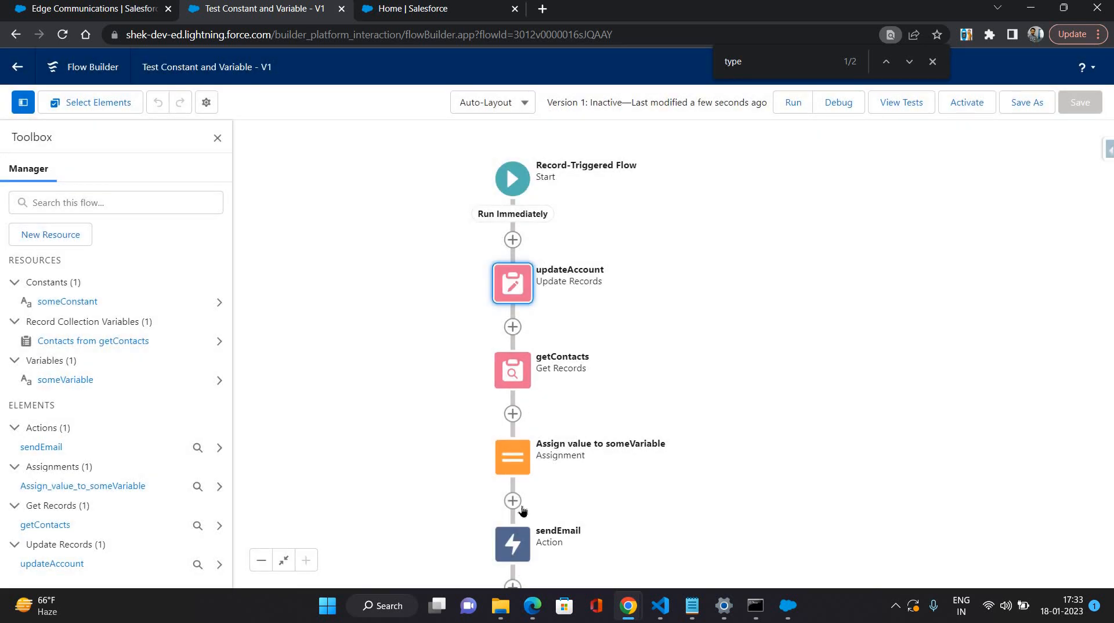
Step: Check the getContacts filter on AccountId again and close the element without changes
left_click(513, 370)
left_click(512, 551)
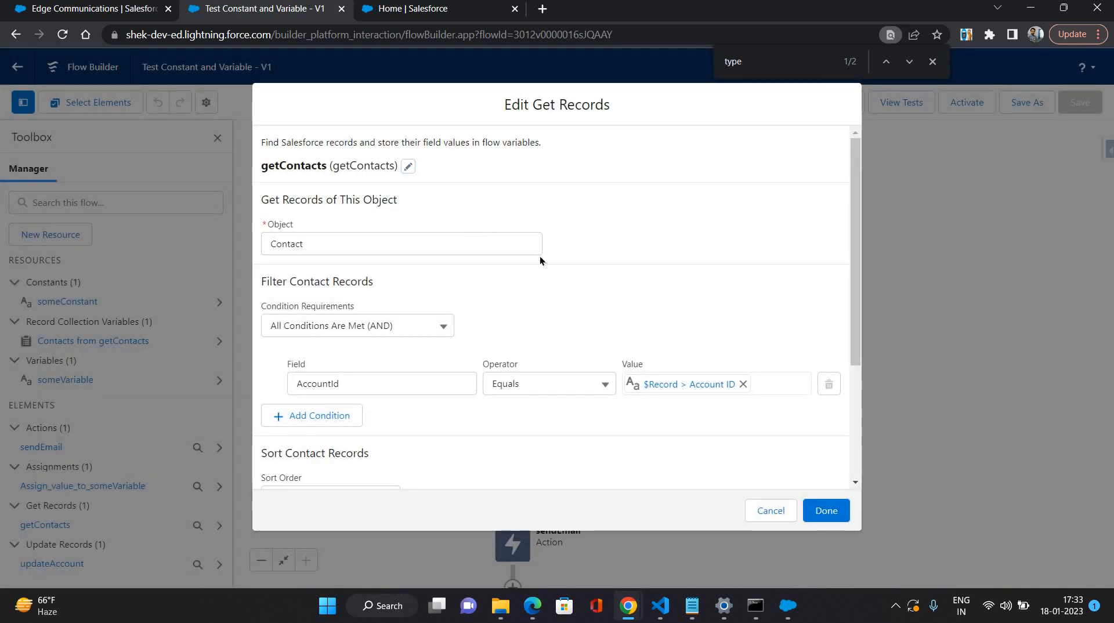
scroll(564, 273, "down", 1)
scroll(756, 518, "down", 1)
left_click(756, 518)
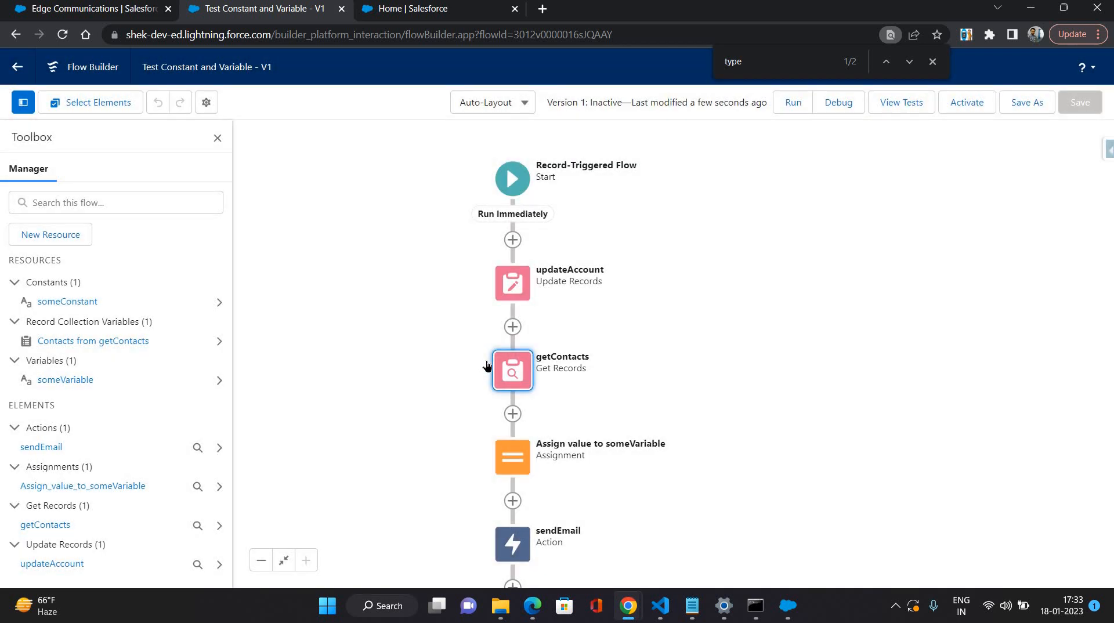
Step: Cut the getContacts element and paste it directly after the flow's start, ahead of updateAccount
left_click(489, 367)
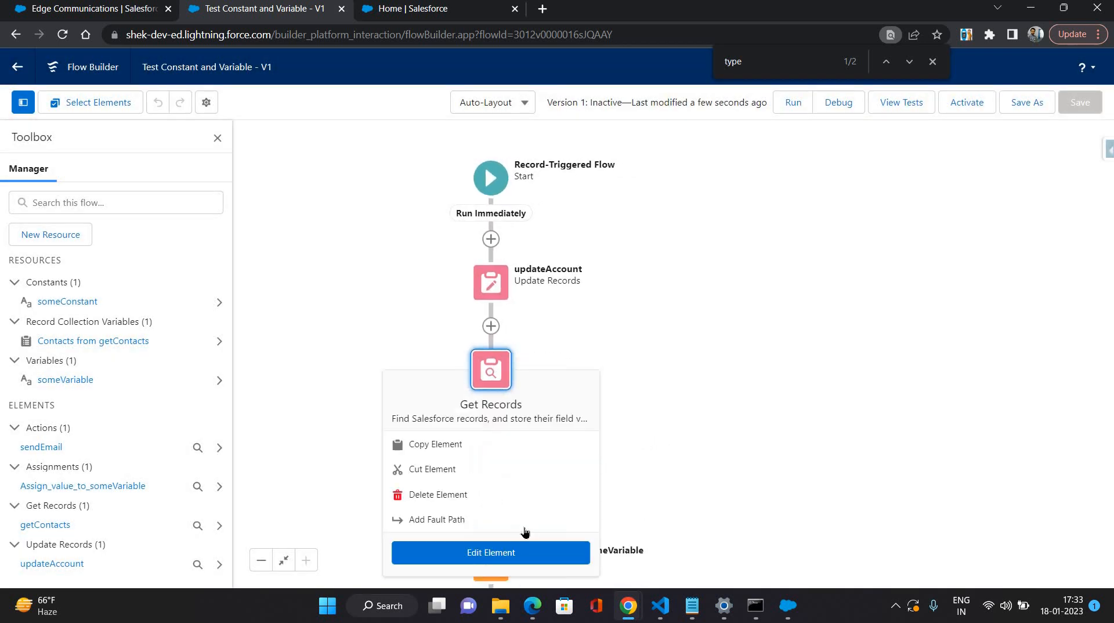
left_click(432, 470)
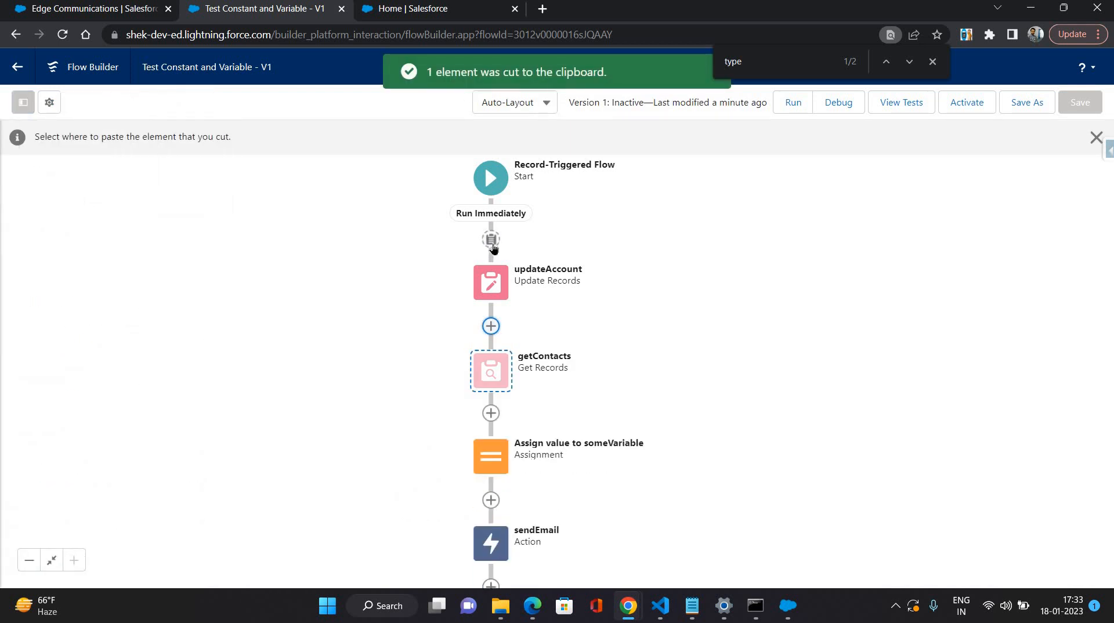
left_click(491, 240)
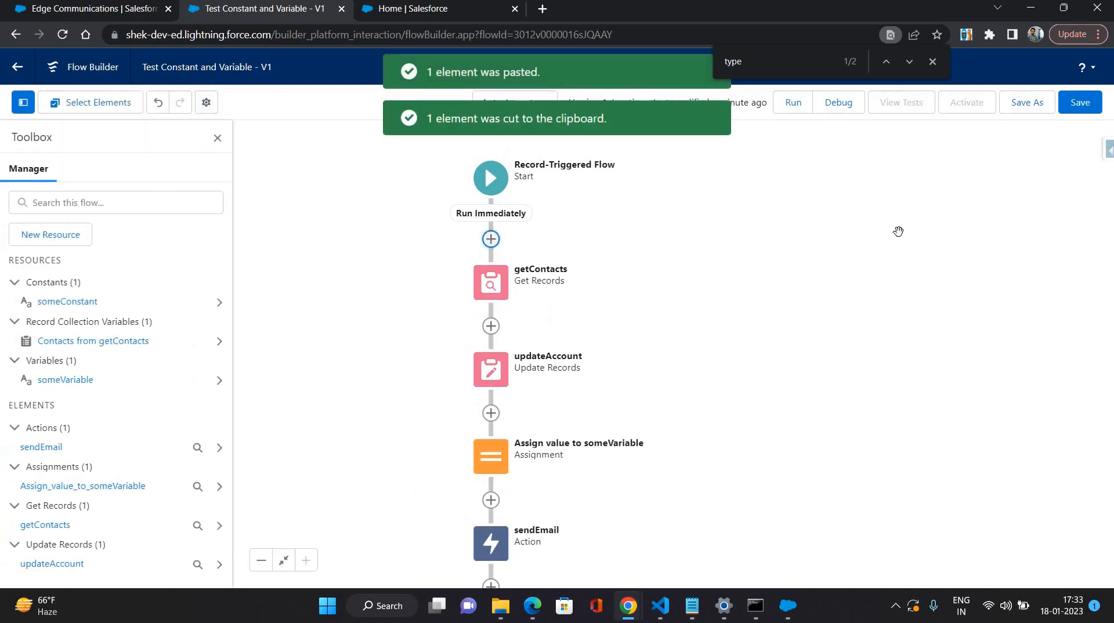
Step: Save the reordered flow and debug its Run Immediately path with Edge Communications as the triggering account
left_click(1081, 99)
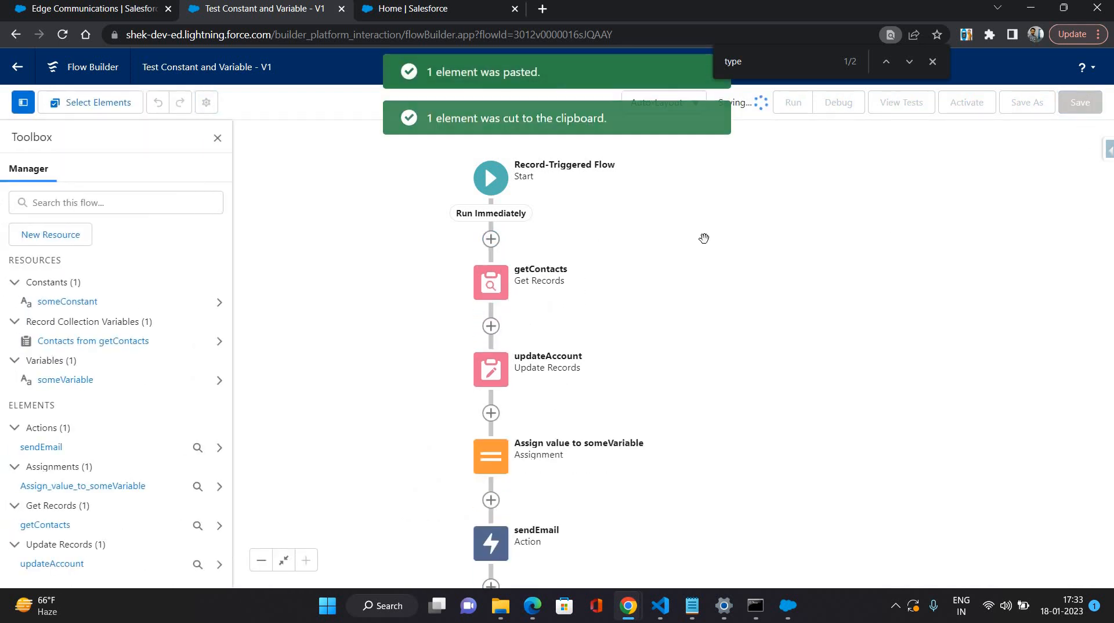
left_click(830, 104)
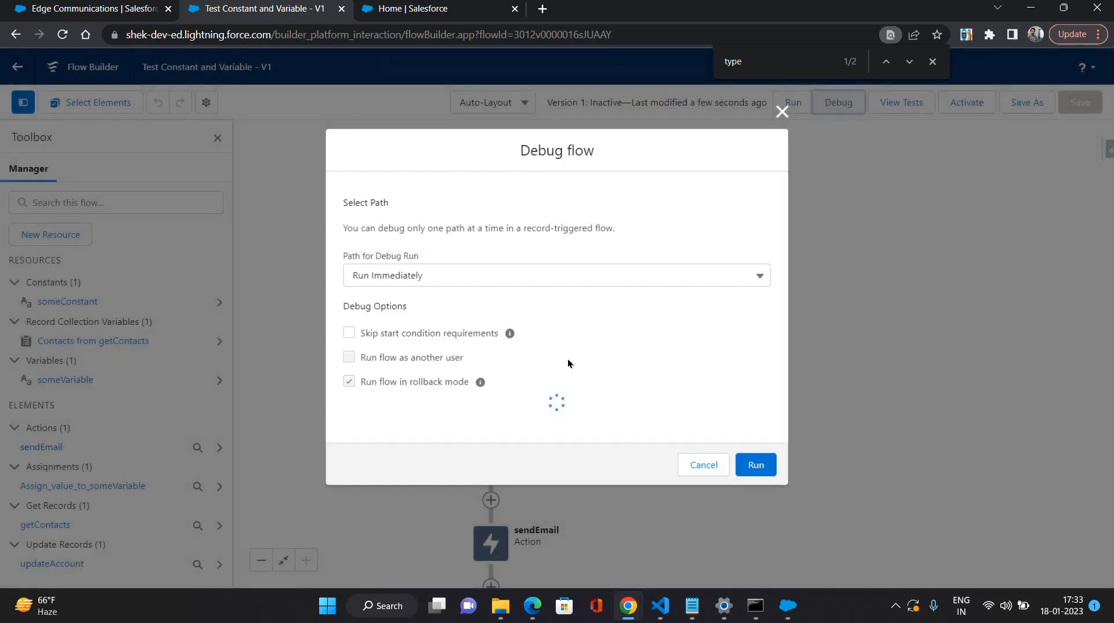
left_click(473, 431)
left_click(465, 457)
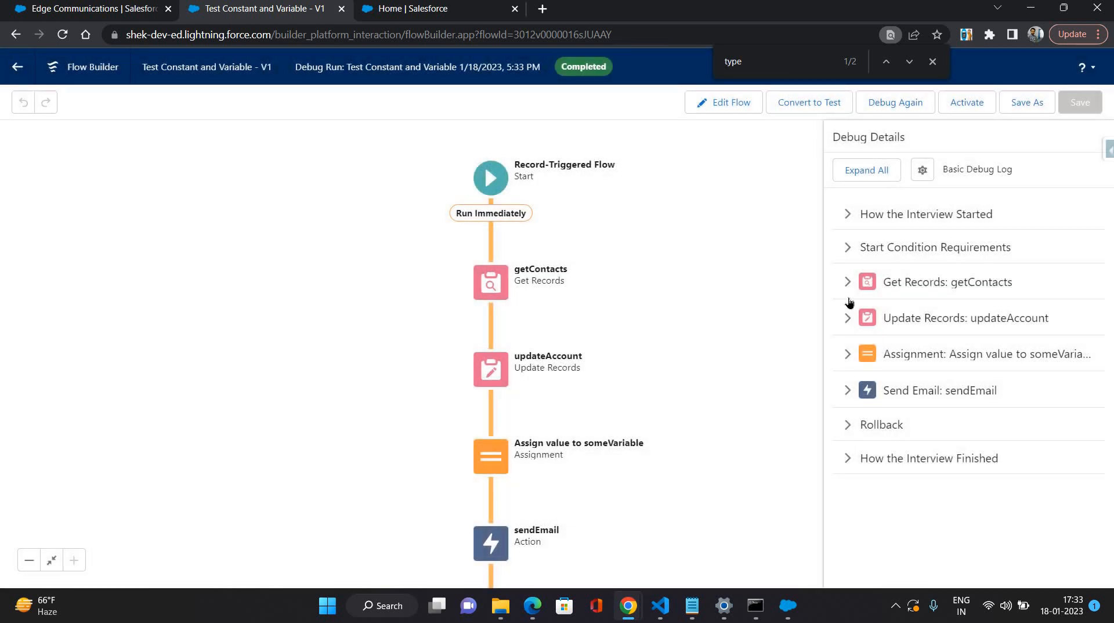
Step: Examine the debug details for getContacts and updateAccount, including the result of each element
left_click(848, 282)
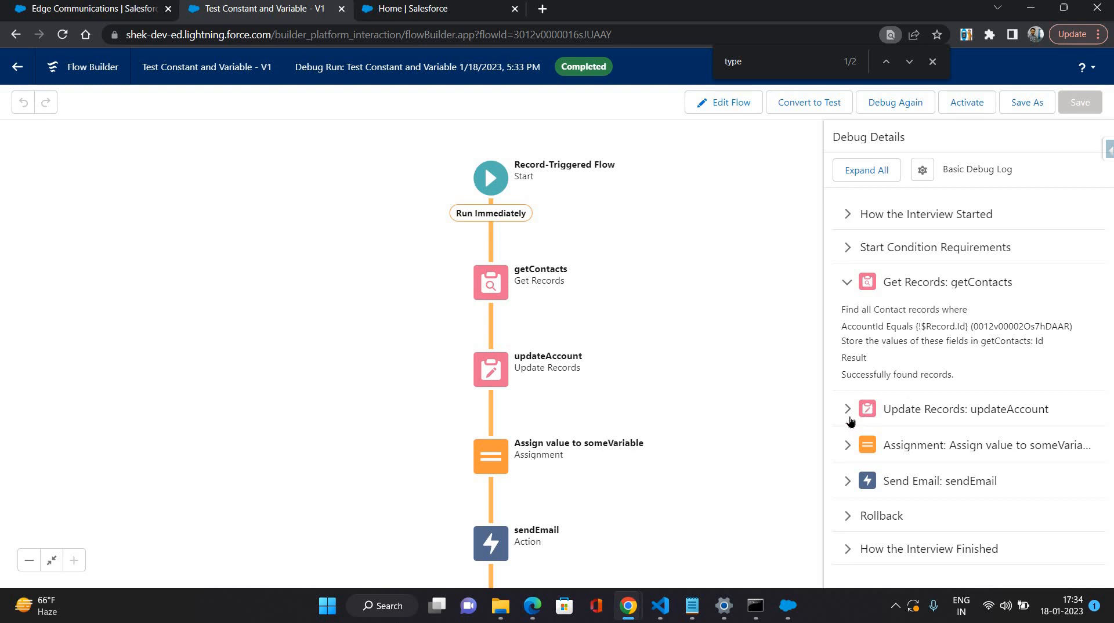
left_click(876, 411)
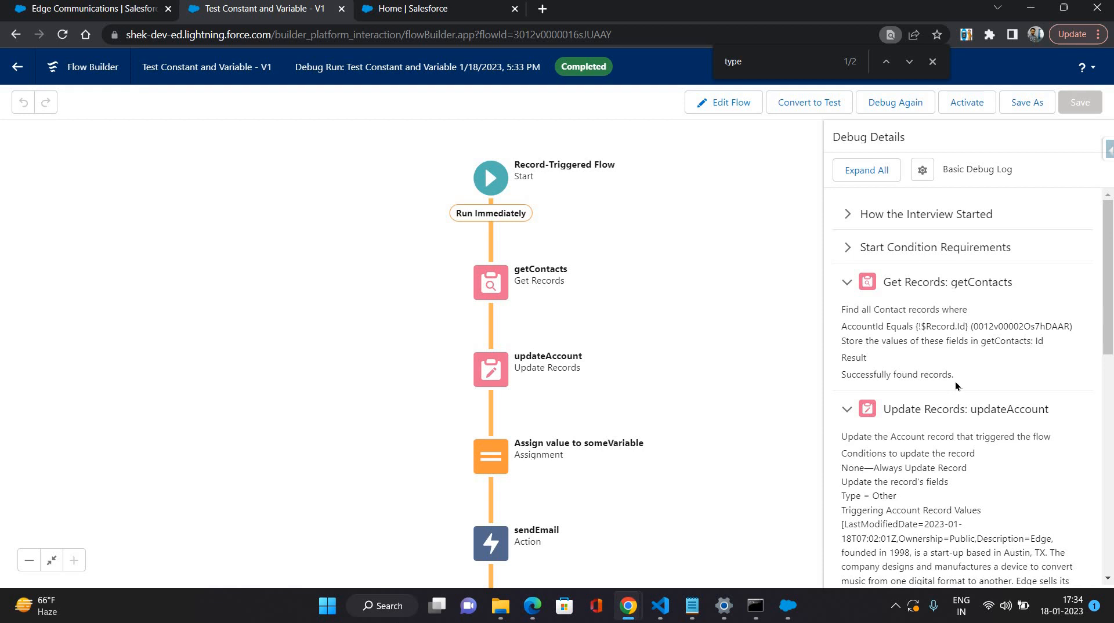
left_click_drag(955, 381, 830, 382)
left_click(1012, 361)
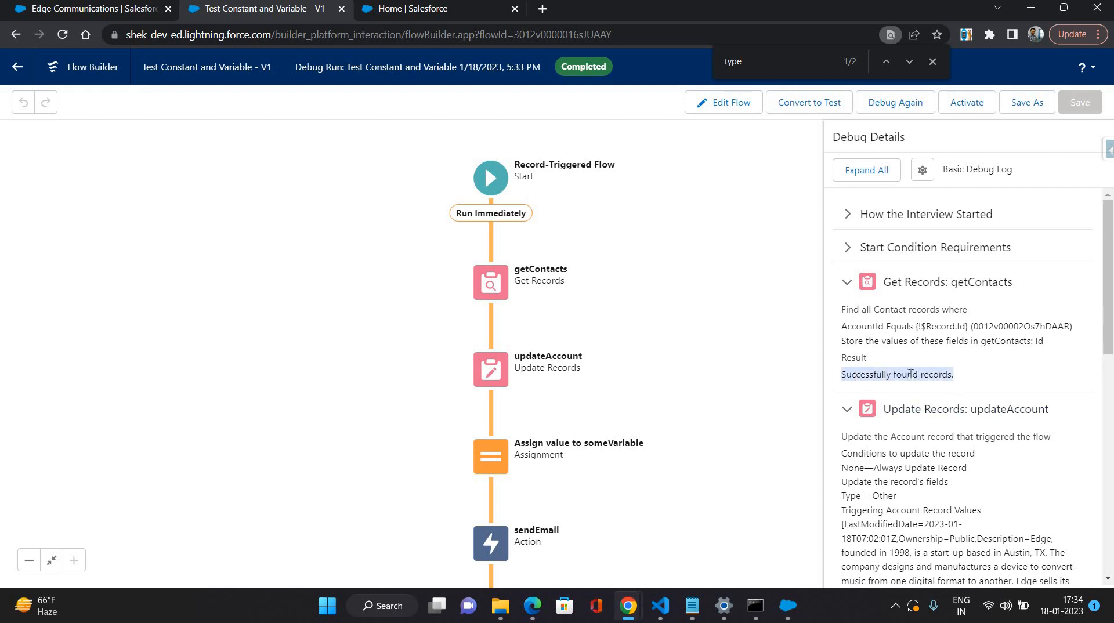
scroll(916, 429, "down", 10)
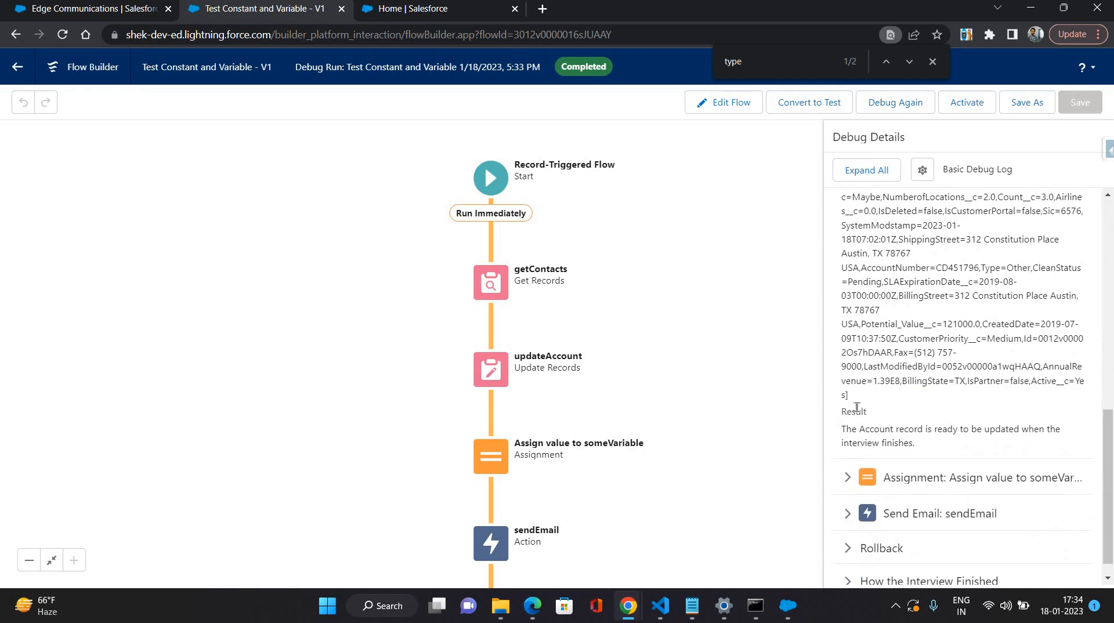
scroll(875, 402, "up", 10)
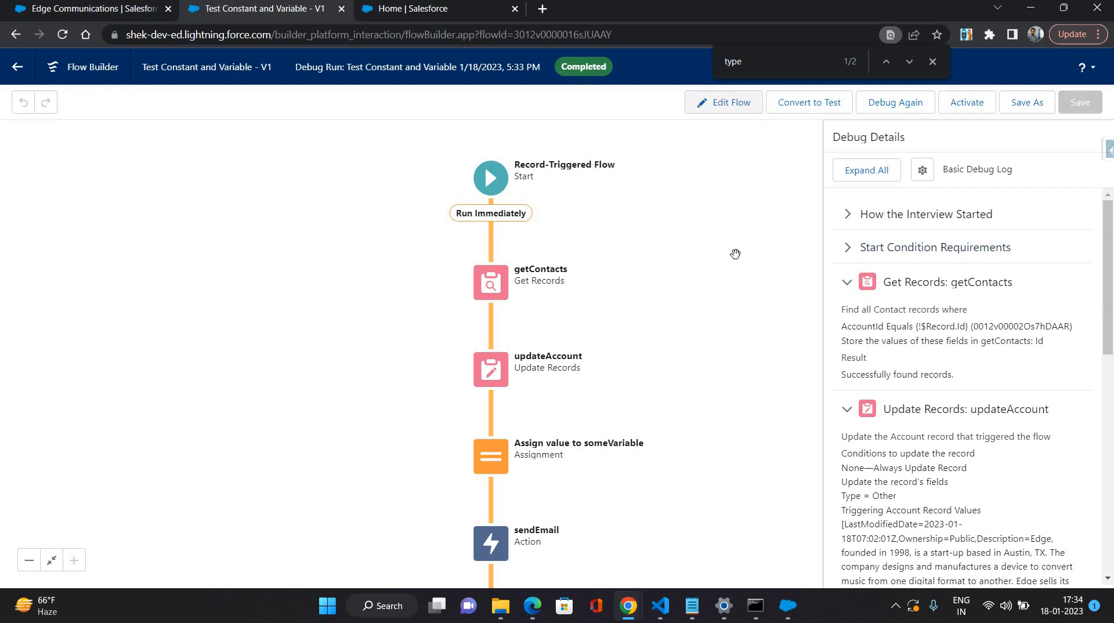
Step: Return to editing the flow and add a Loop element labelled iterateOverContacts between getContacts and updateAccount
left_click(725, 103)
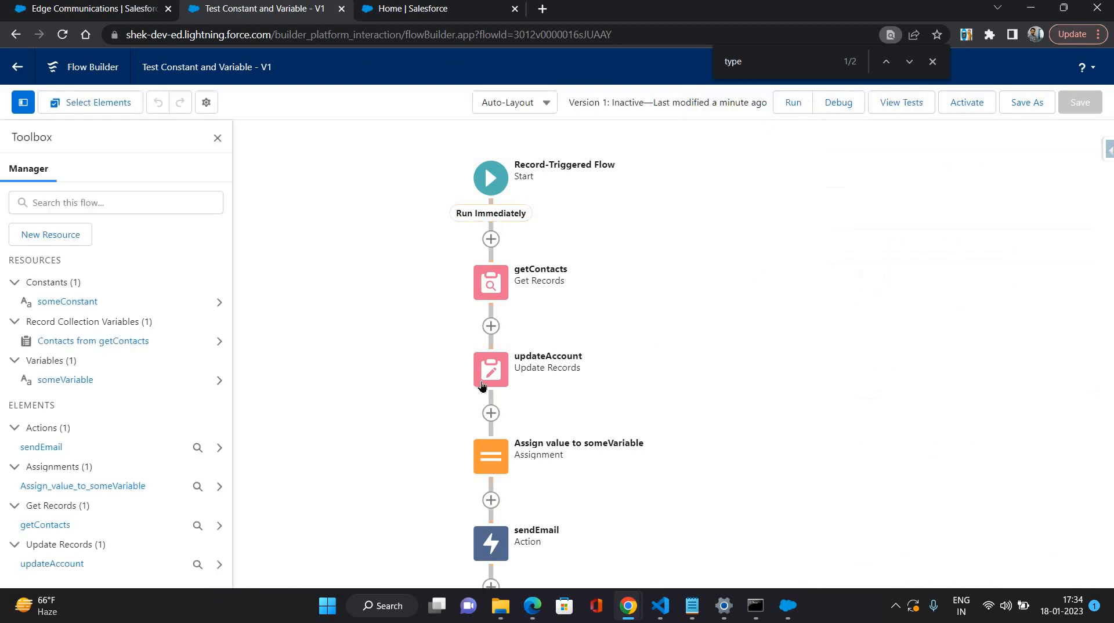
left_click(490, 328)
scroll(481, 464, "down", 3)
scroll(482, 467, "down", 2)
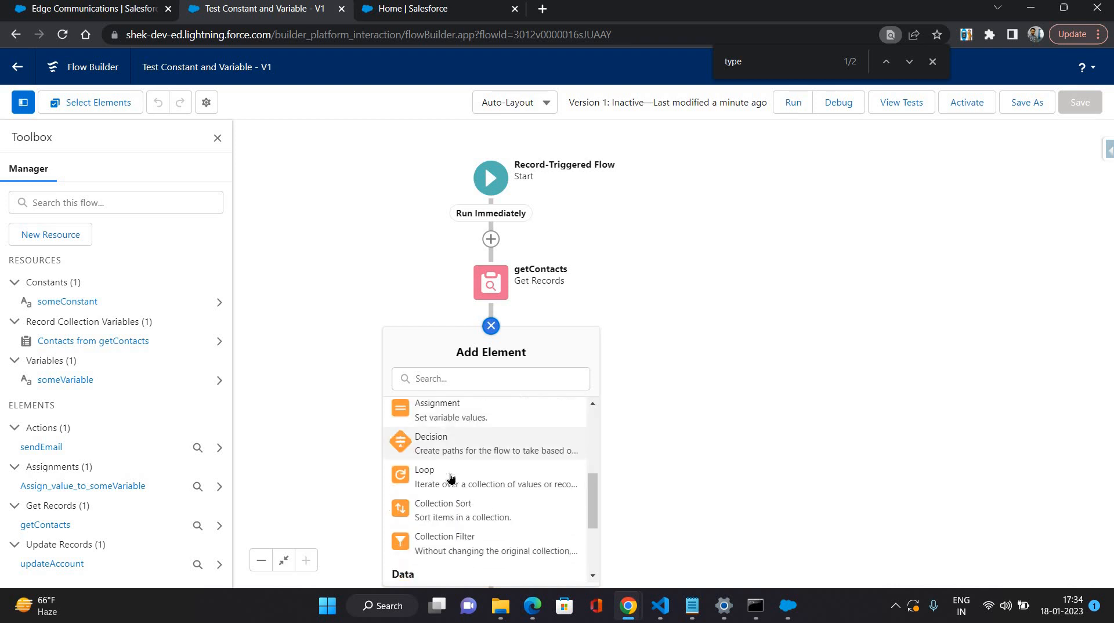
left_click(464, 473)
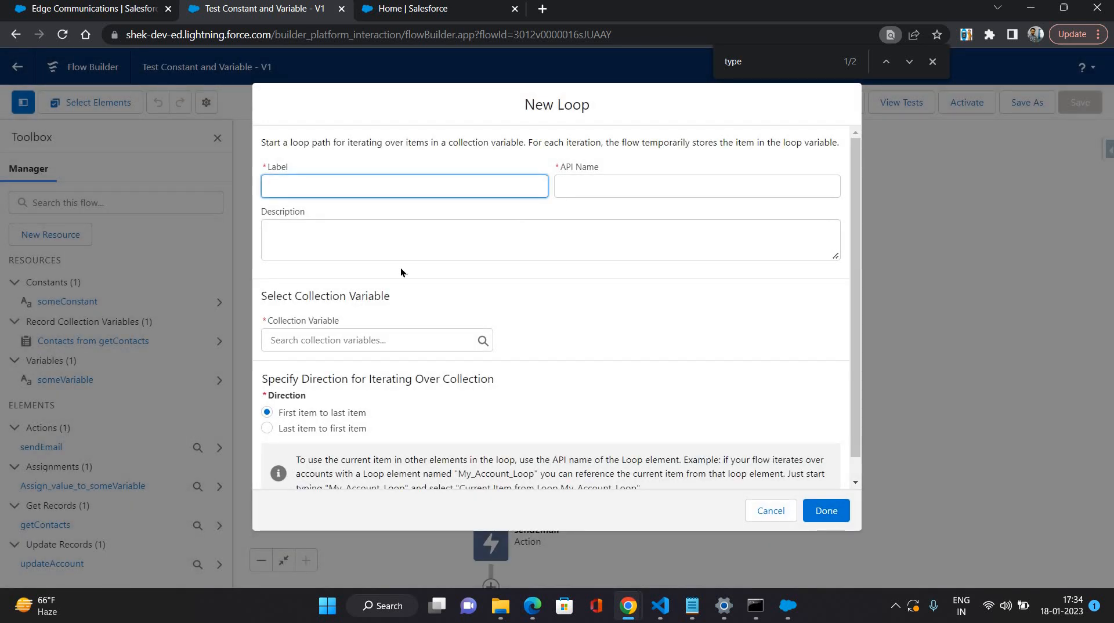
type("iterate")
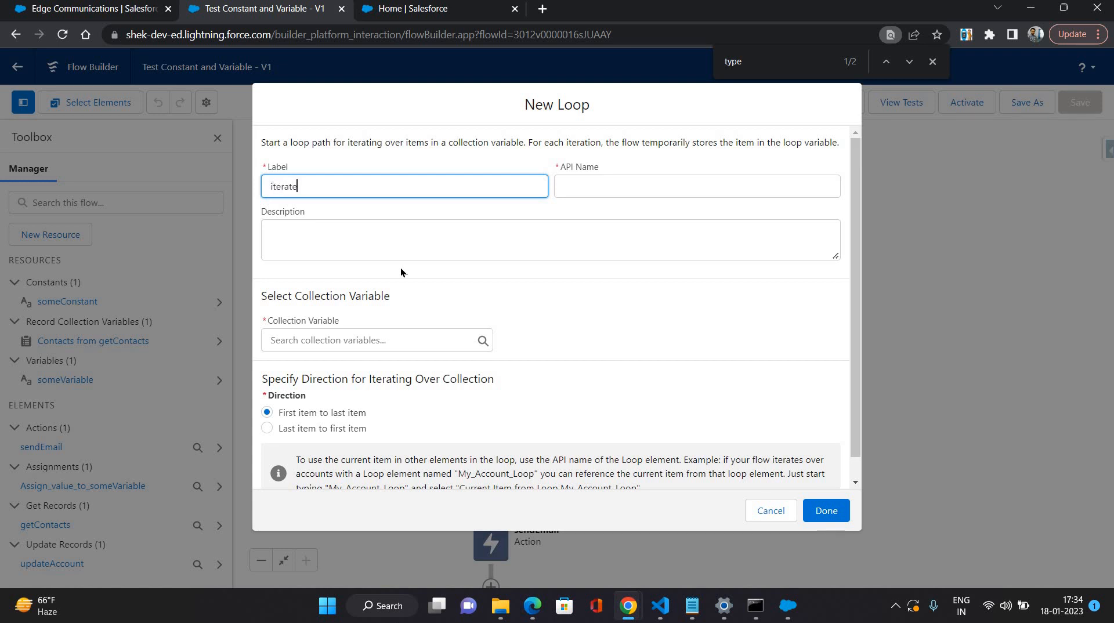
type("OverContacts")
left_click(399, 286)
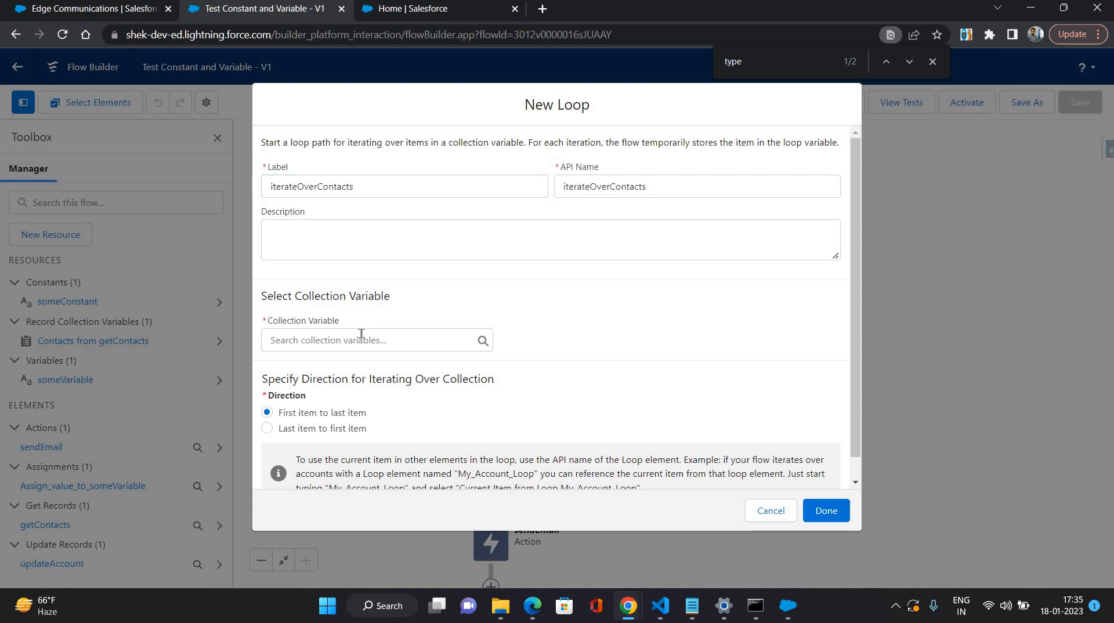
Step: Set the loop's collection variable to Contacts from getContacts and finish adding the element
left_click(361, 337)
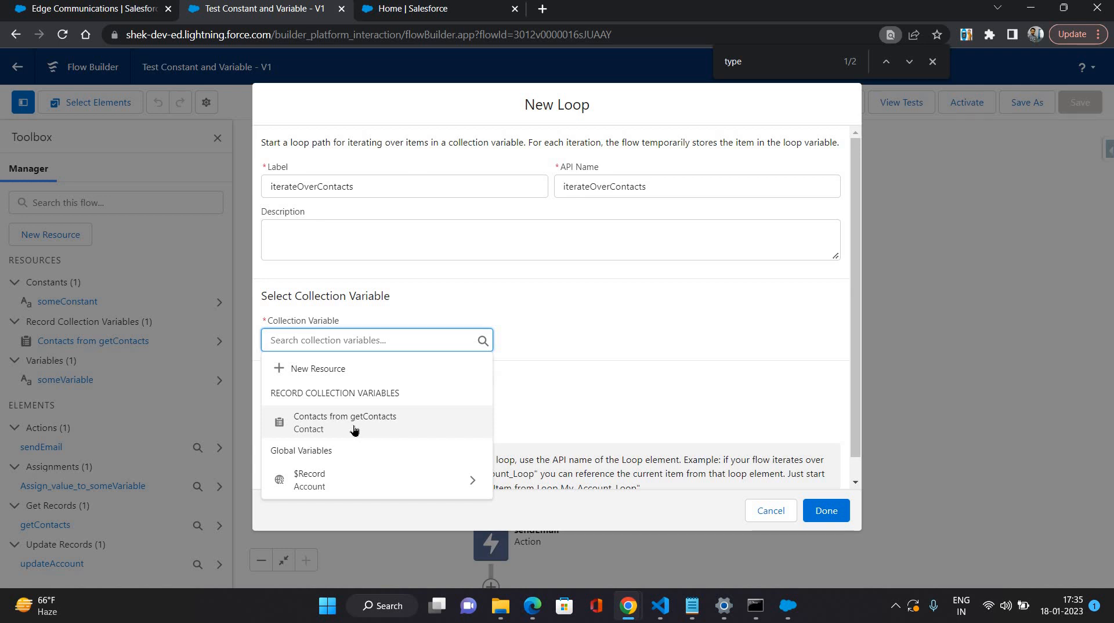
key("Return")
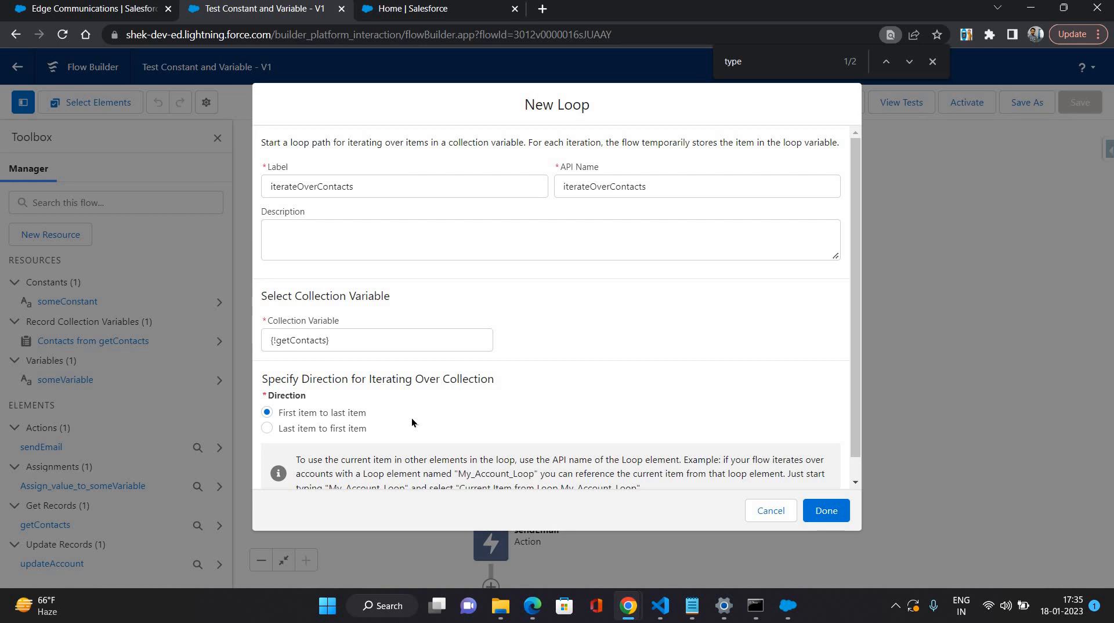
left_click(826, 511)
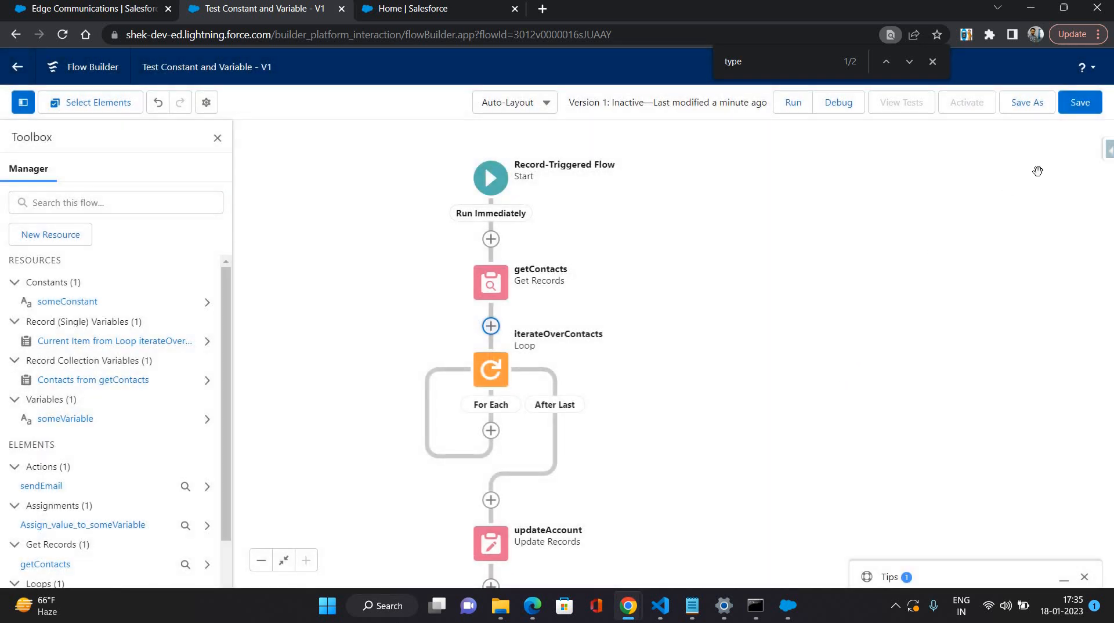
Step: Save the flow with the new loop and debug its Run Immediately path with Edge Communications as the triggering account
left_click(1082, 106)
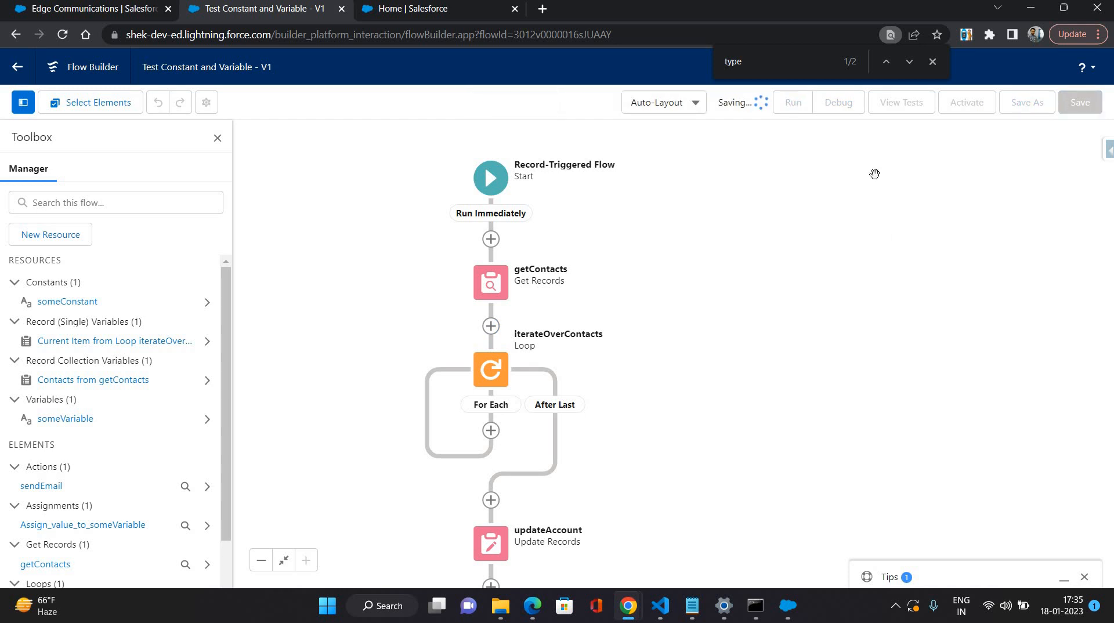
left_click(837, 109)
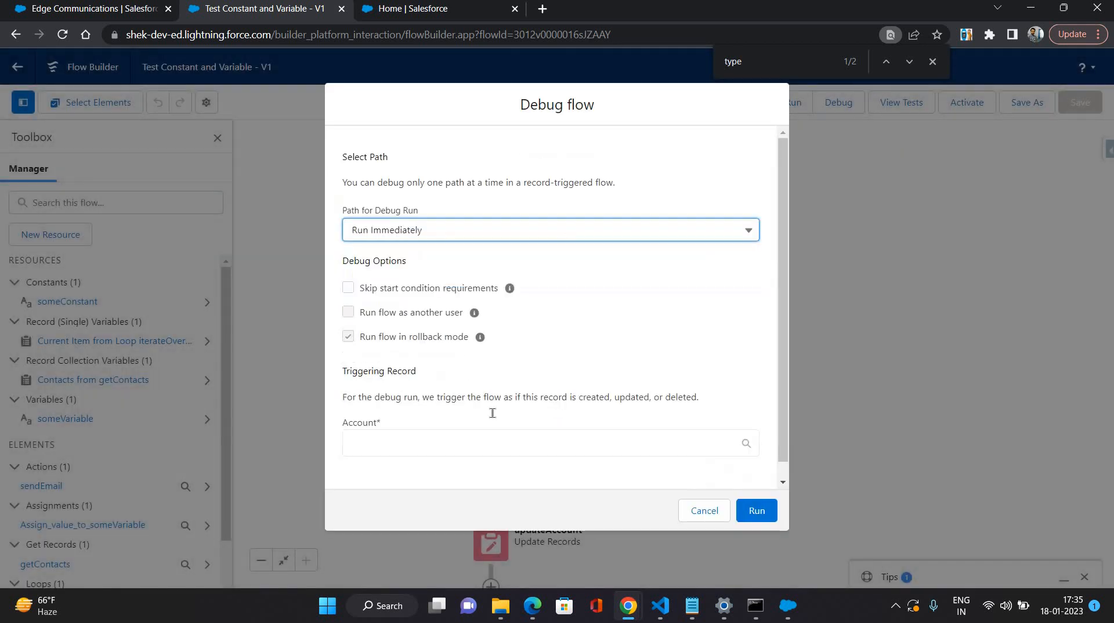
scroll(491, 414, "down", 1)
left_click(462, 434)
left_click(444, 462)
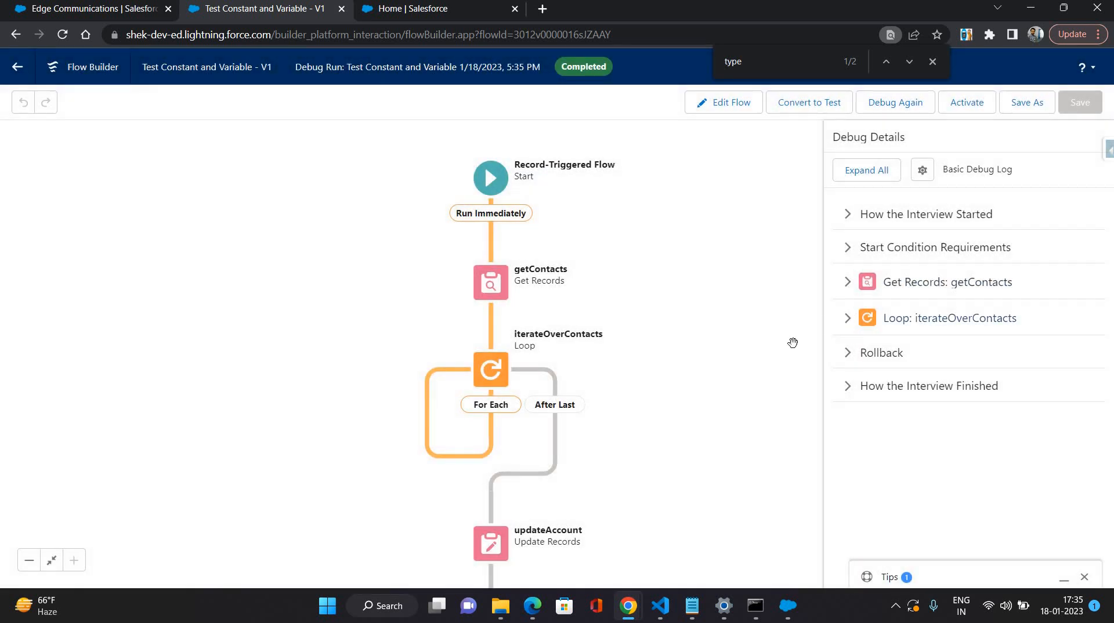
Step: Examine the record IDs in the iterateOverContacts debug details and open both Edge Communications contacts in separate browser tabs
left_click(950, 319)
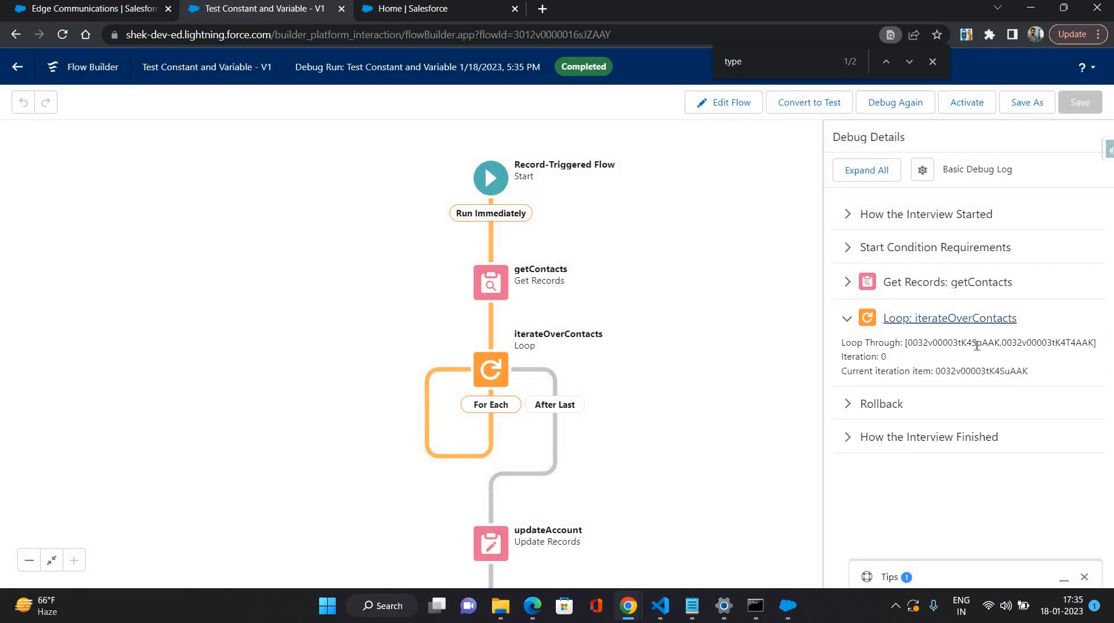
left_click_drag(1096, 343, 905, 343)
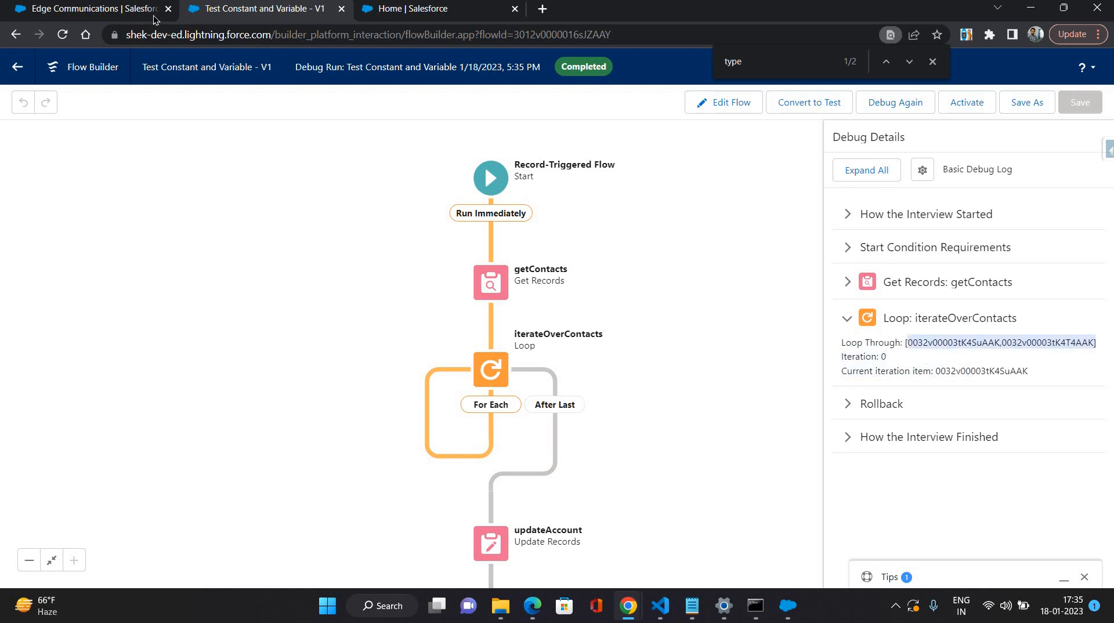
key("ctrl+shift+Tab")
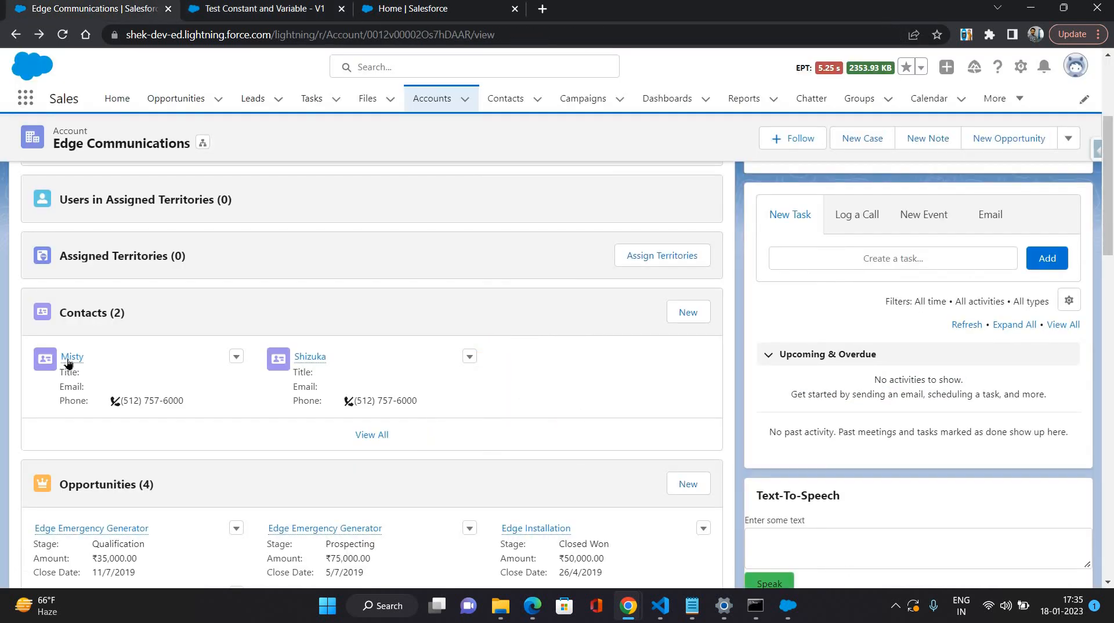
left_click(68, 359, "ctrl")
left_click(310, 357, "ctrl")
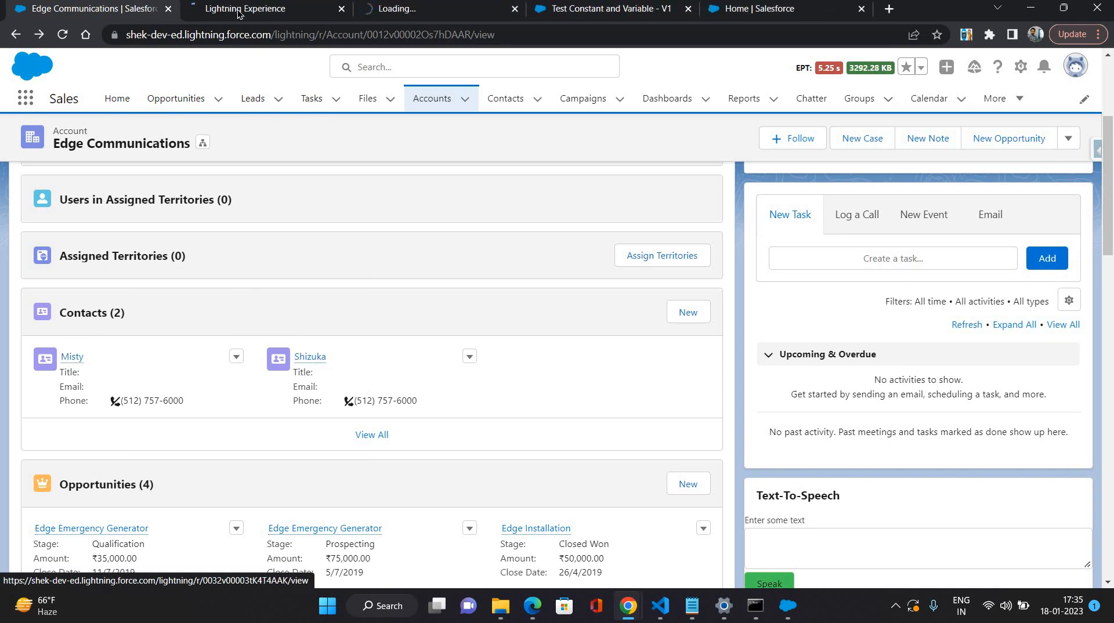
Step: Copy the first contact's record ID from its page address and find it in the flow's debug details
left_click(238, 13)
left_click(325, 26)
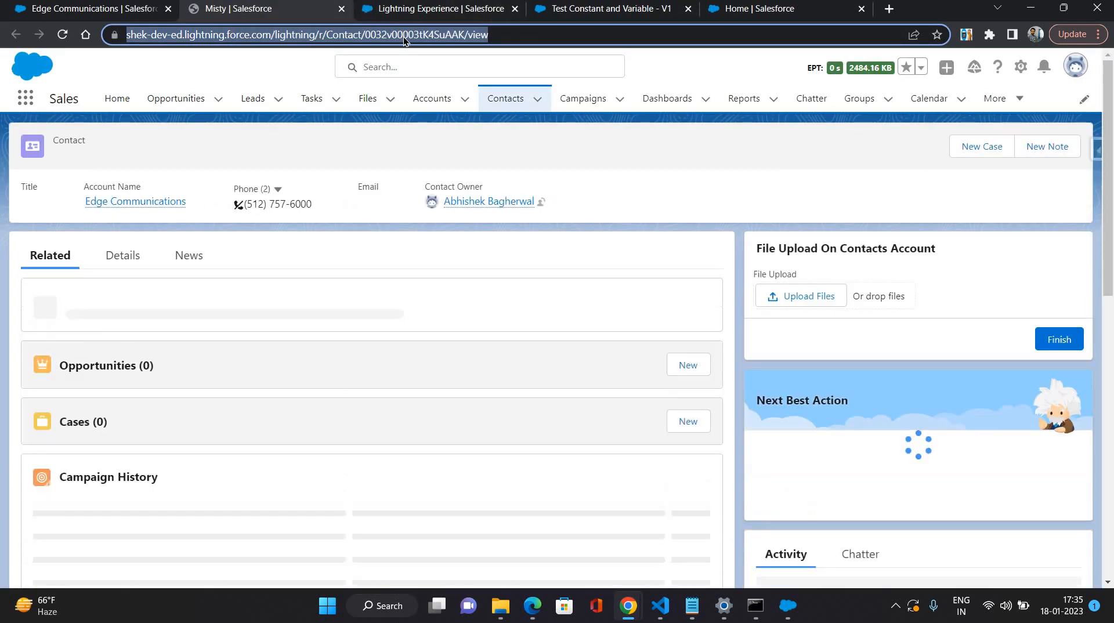
double_click(402, 36)
key("ctrl+c")
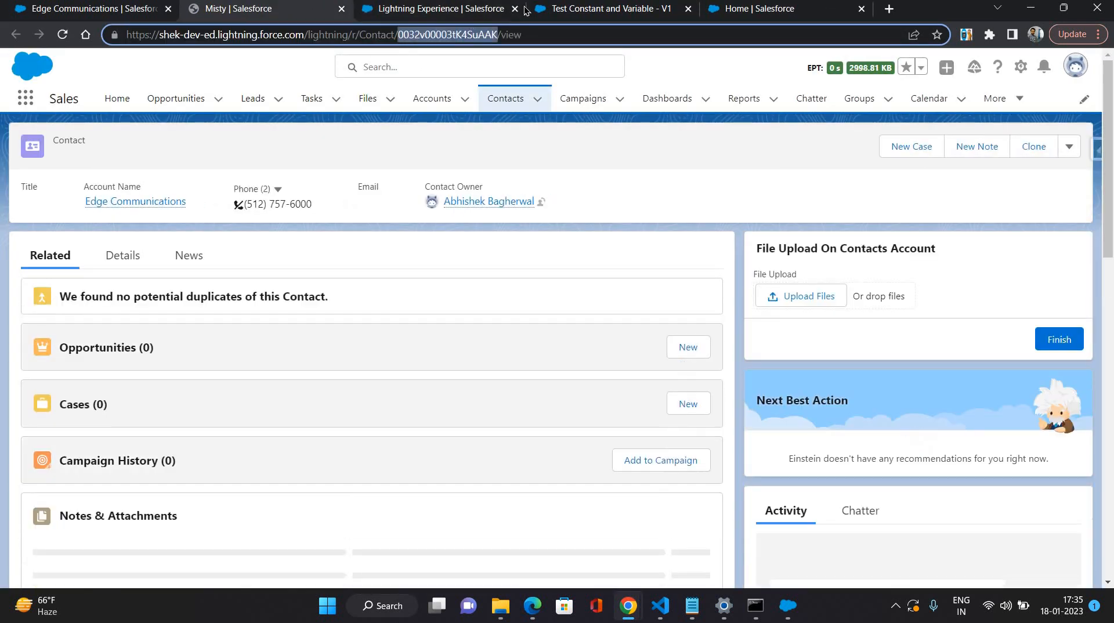
left_click(580, 9)
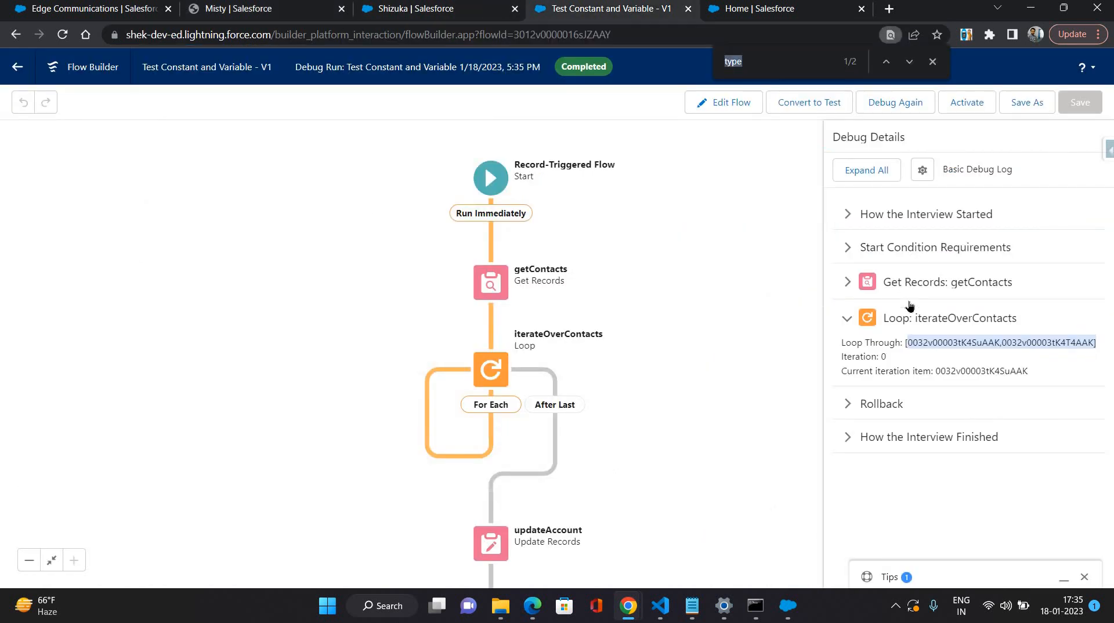
key("ctrl+v")
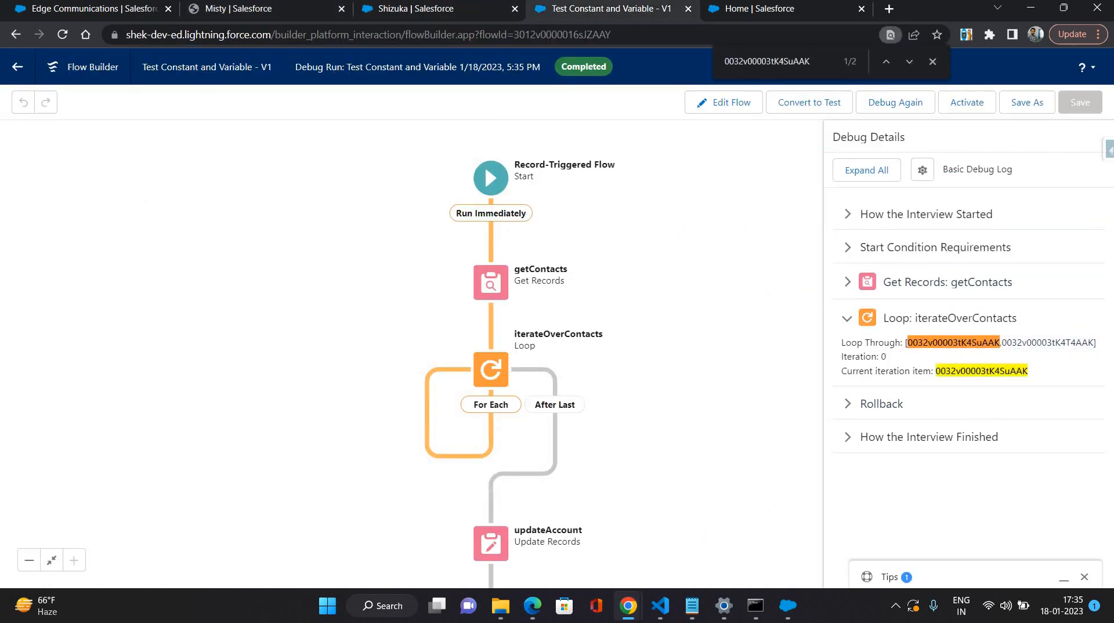
Step: Copy the second contact's record ID from its page address and find it in the flow's debug details
left_click(441, 12)
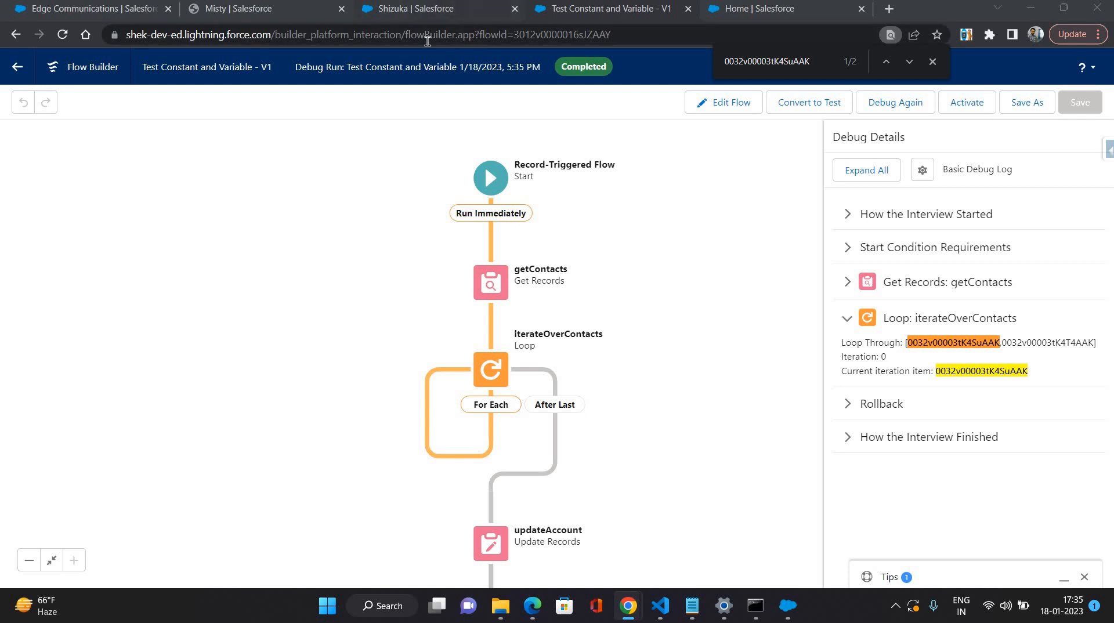
double_click(411, 34)
key("ctrl+c")
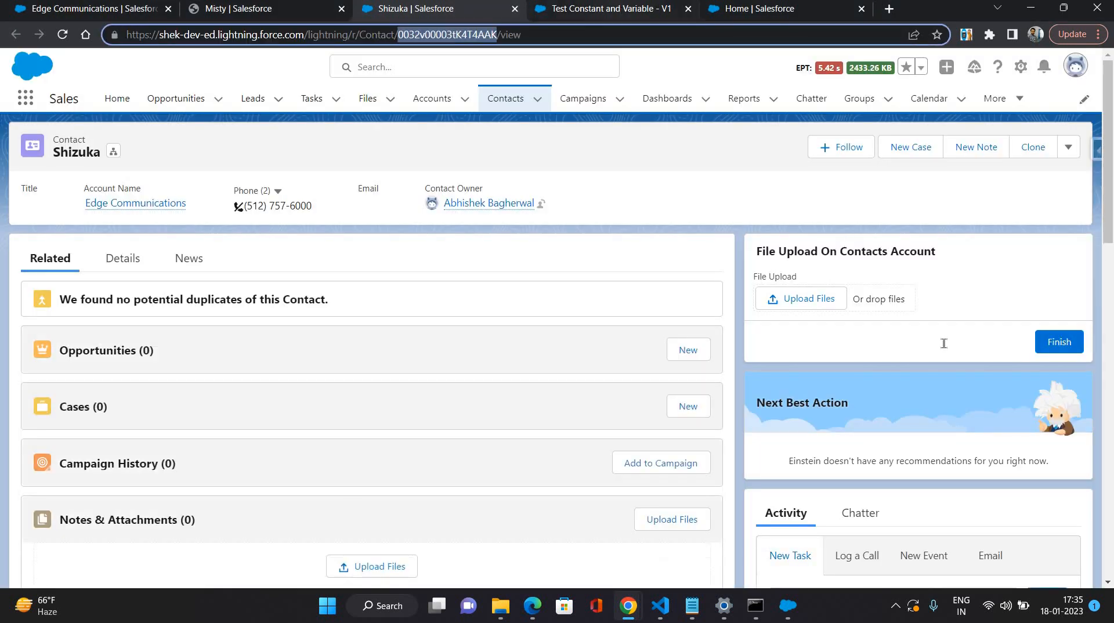
key("ctrl+Tab")
key("ctrl+a")
key("ctrl+v")
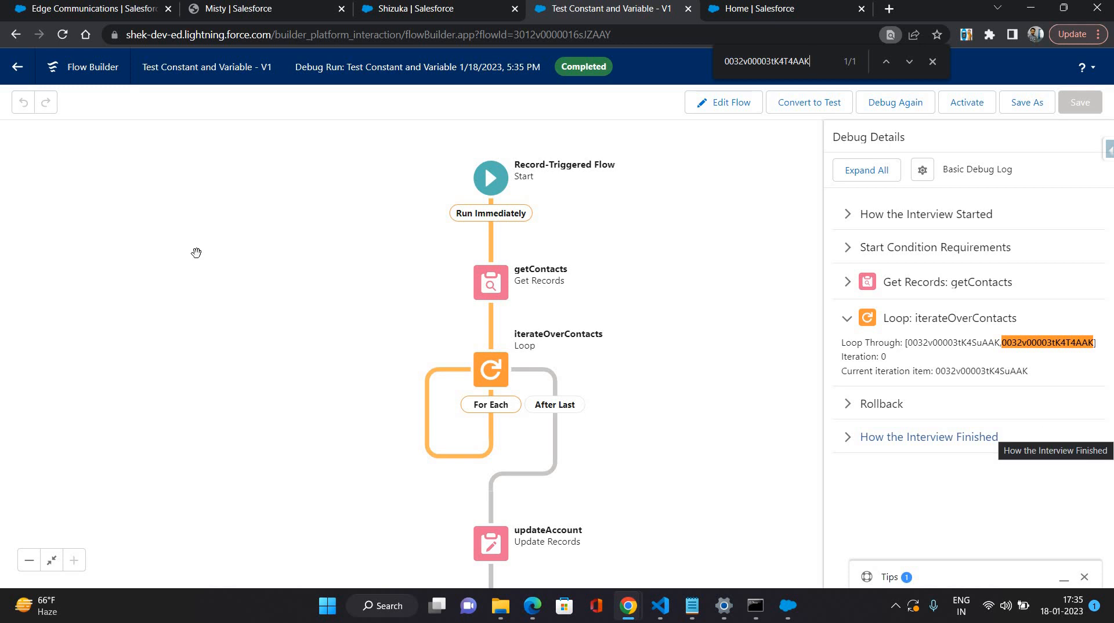
Step: Compare the Edge Communications contact list and the second contact's record with the loop's debug details
left_click(62, 18)
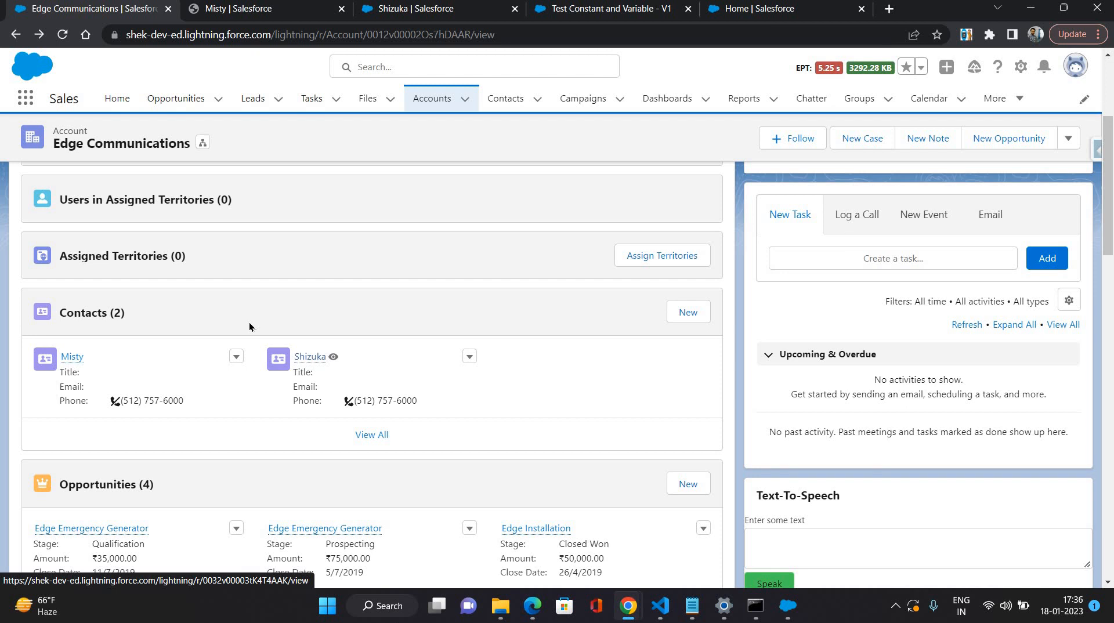
left_click(406, 15)
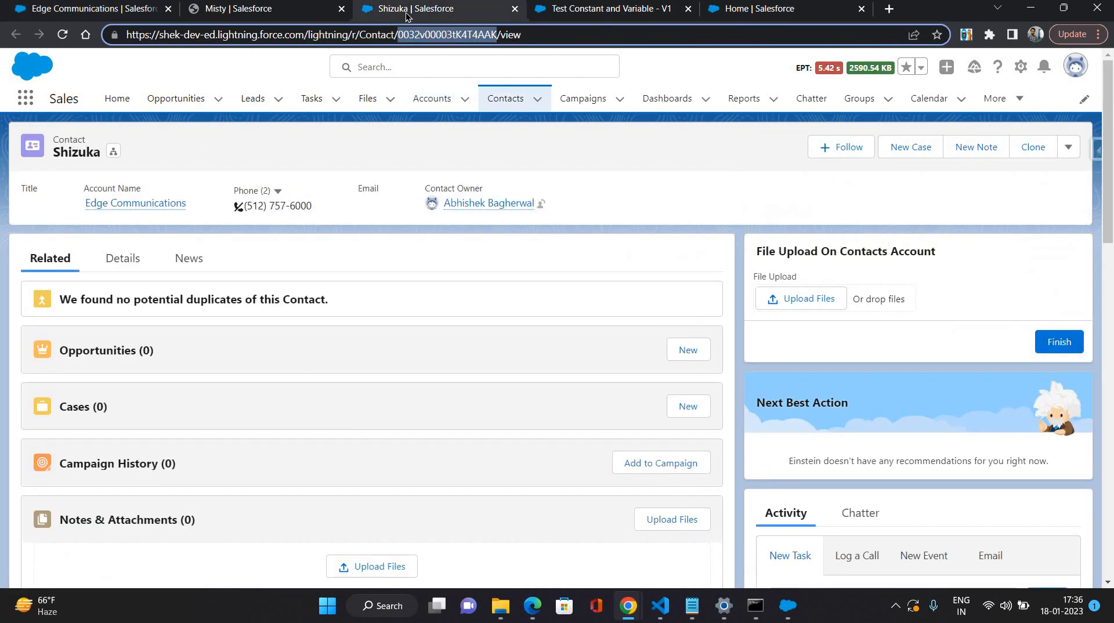
left_click(625, 9)
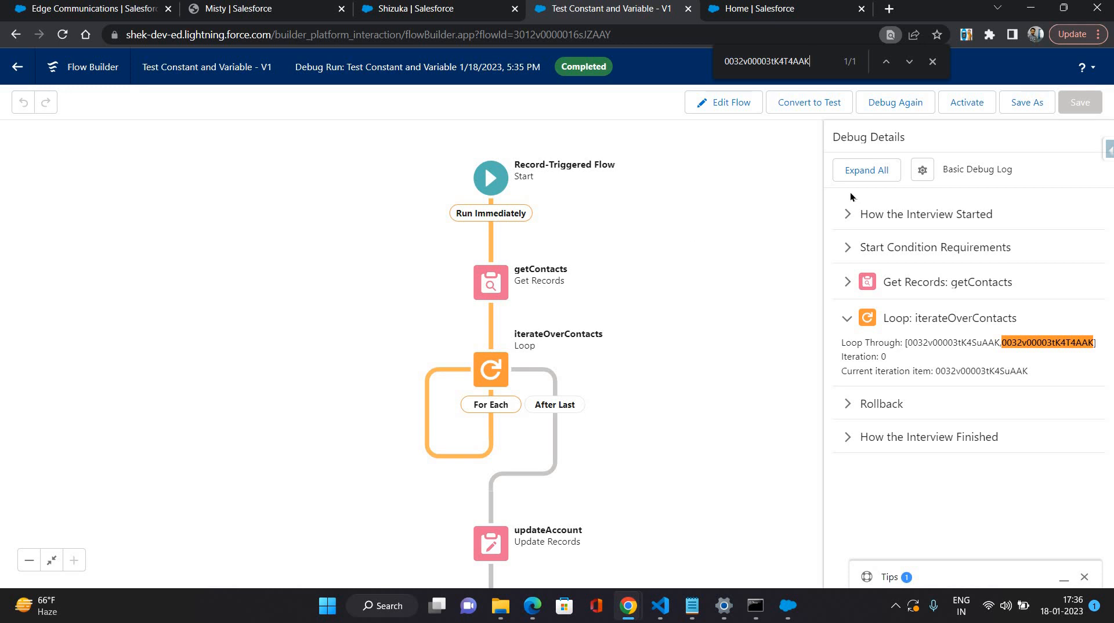
Step: Return to editing the flow and add a Create Records element labelled createTask on the loop's For Each path
left_click(714, 102)
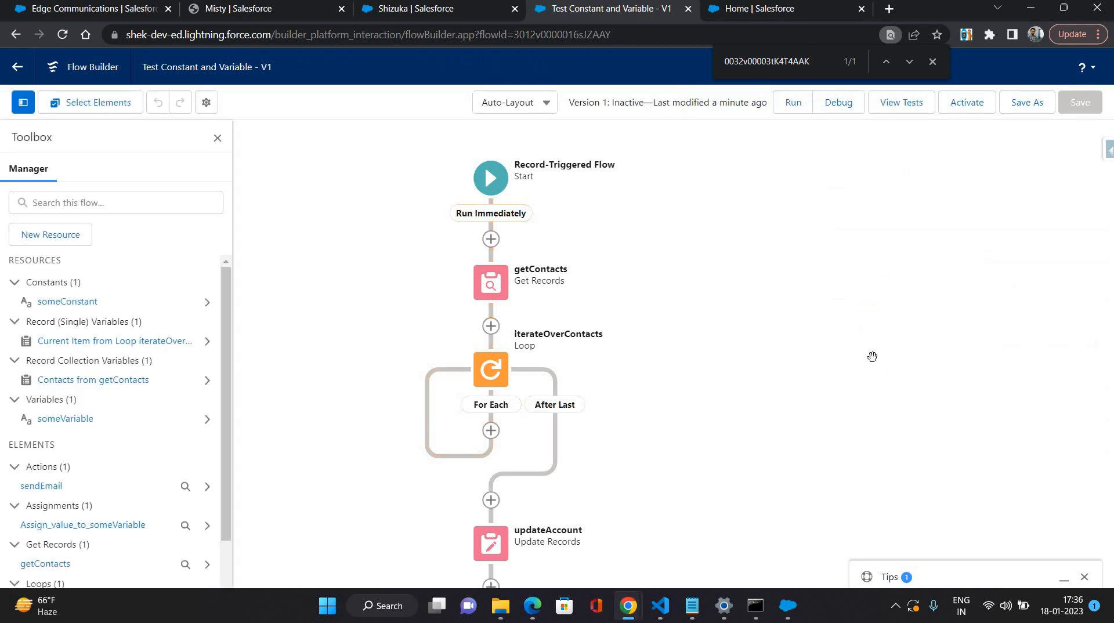
left_click_drag(719, 462, 767, 393)
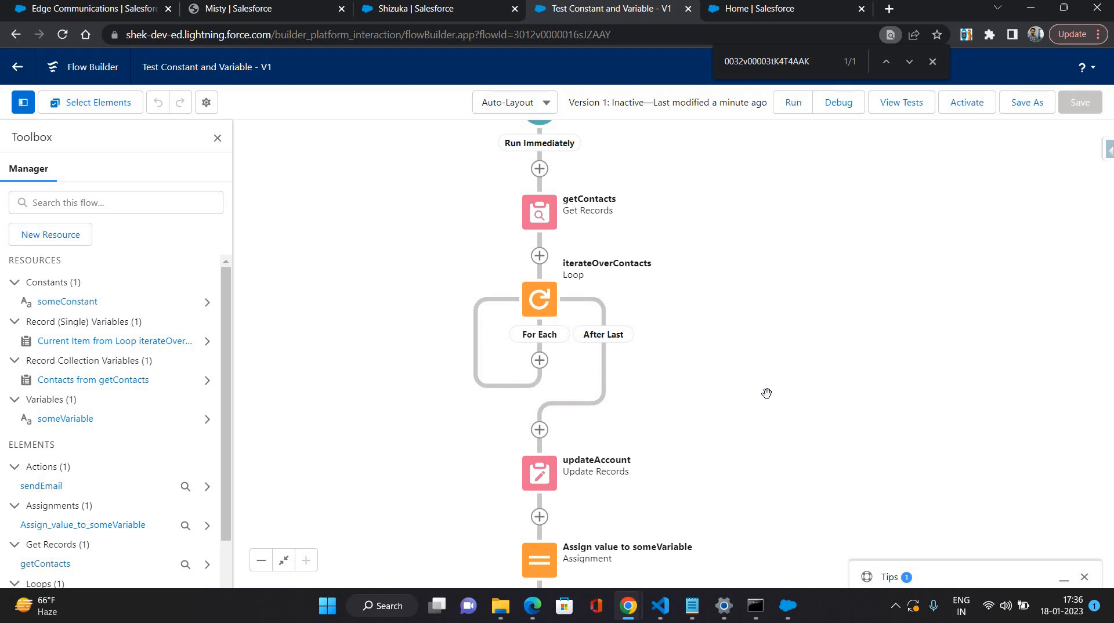
left_click(539, 360)
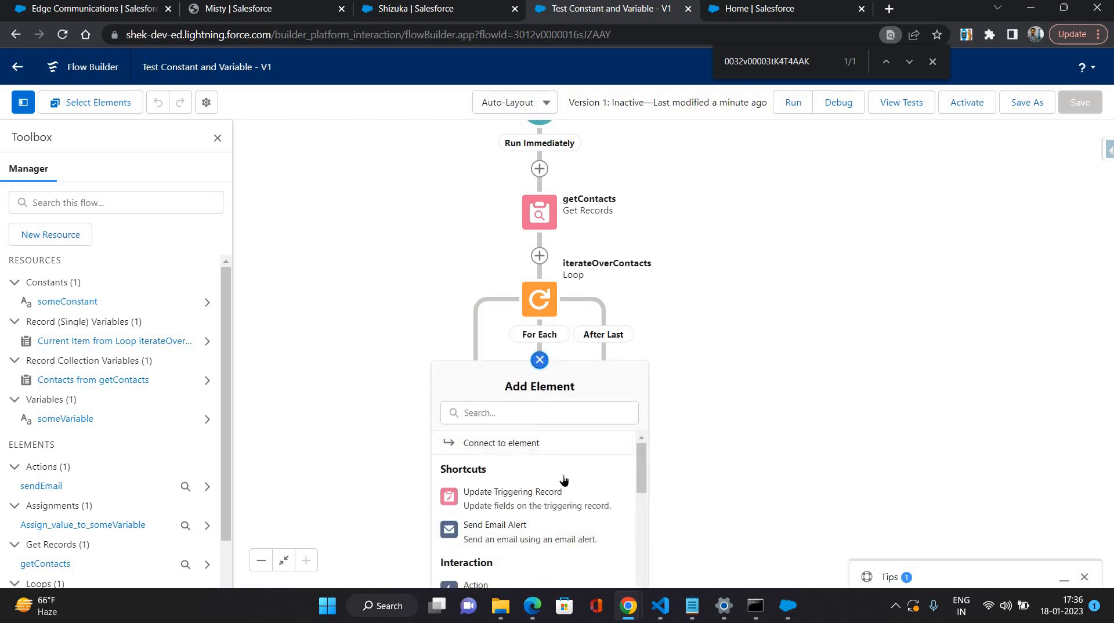
scroll(560, 489, "down", 1)
scroll(560, 489, "down", 5)
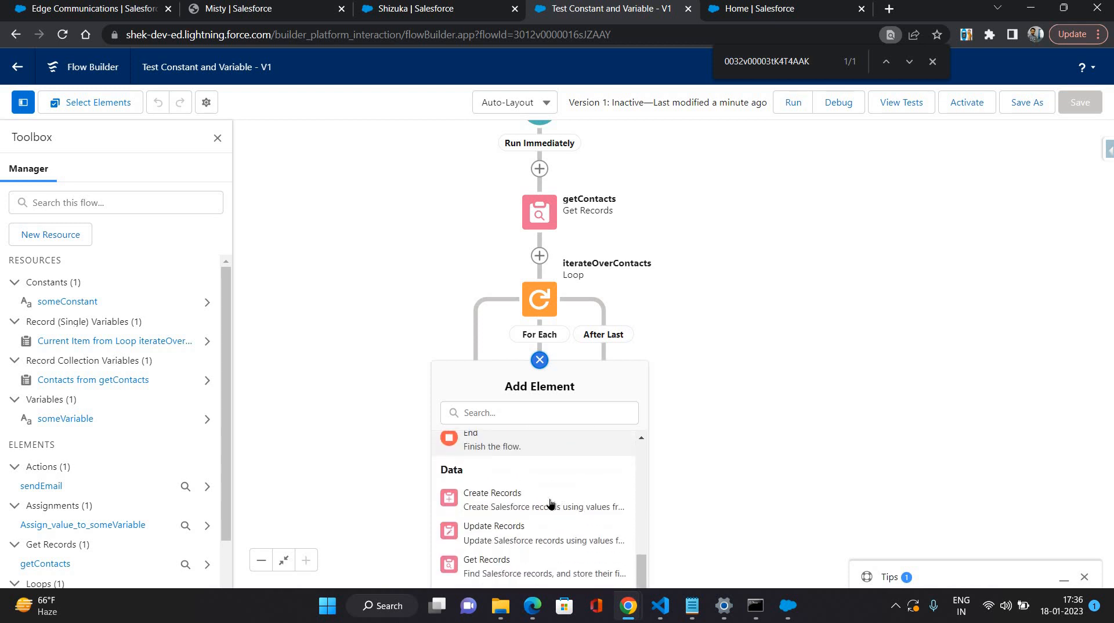
left_click(523, 499)
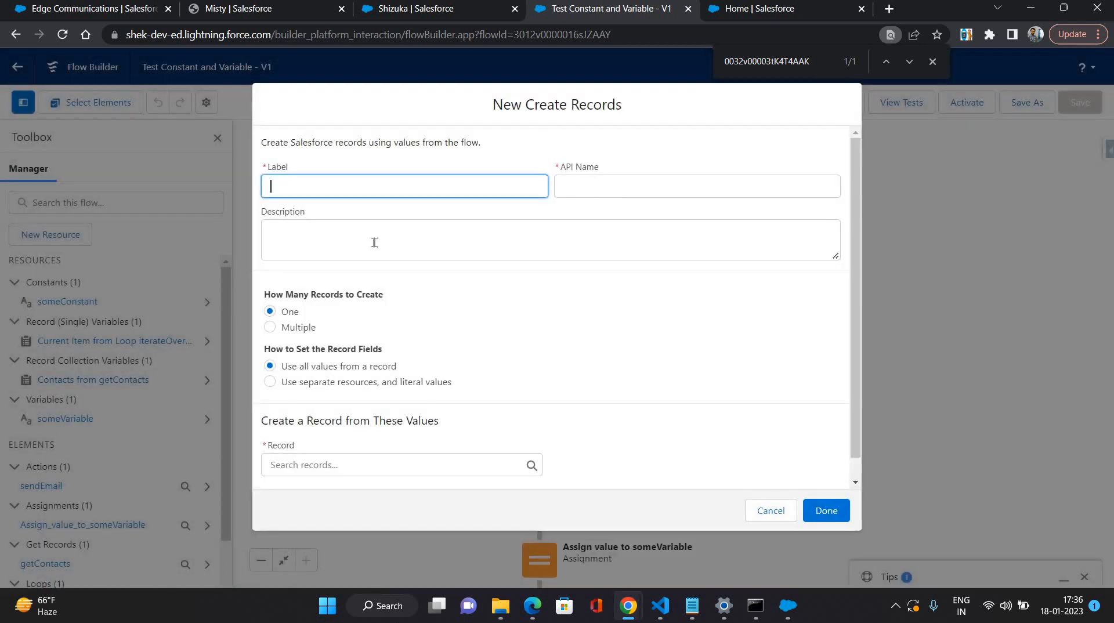
type("create")
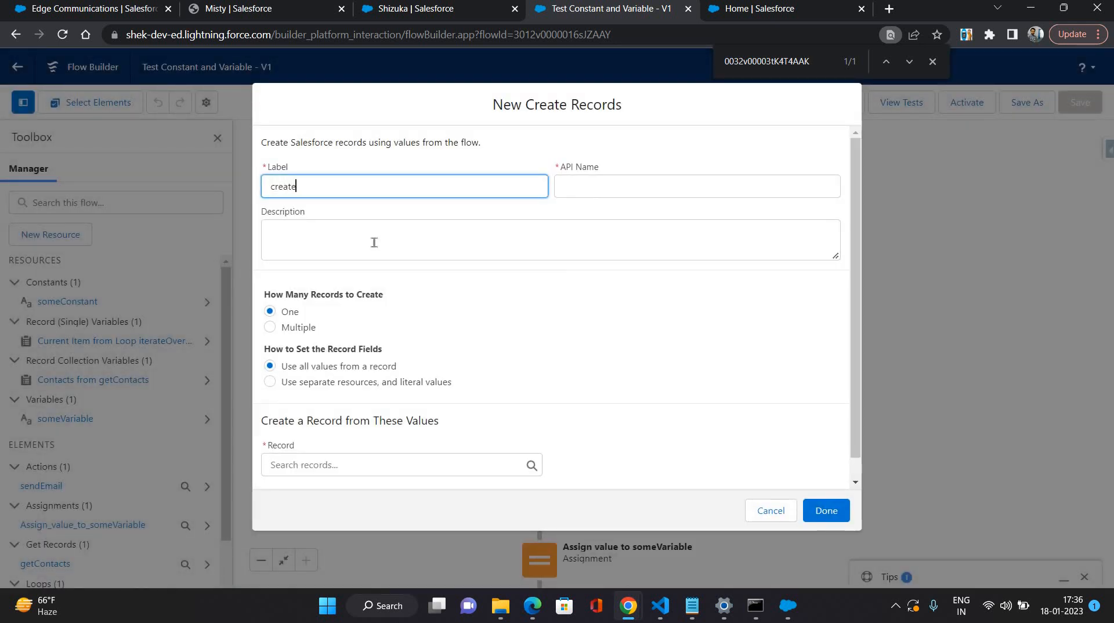
type("Task")
left_click(570, 318)
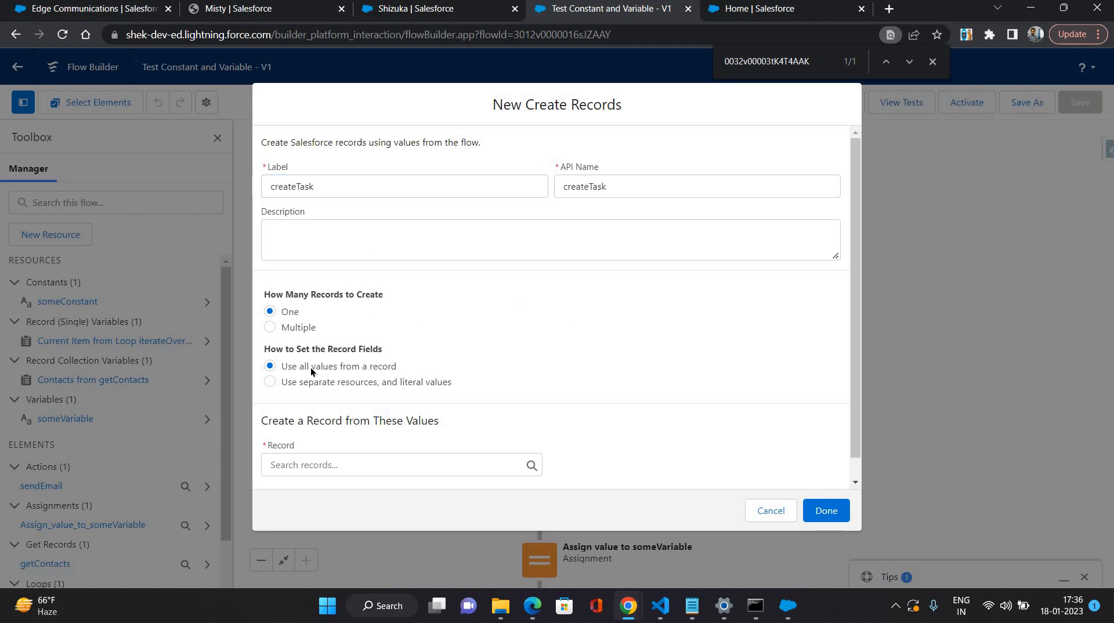
Step: Configure createTask to use separate resources and literal values, with Task as the object to create
left_click(330, 381)
left_click(401, 465)
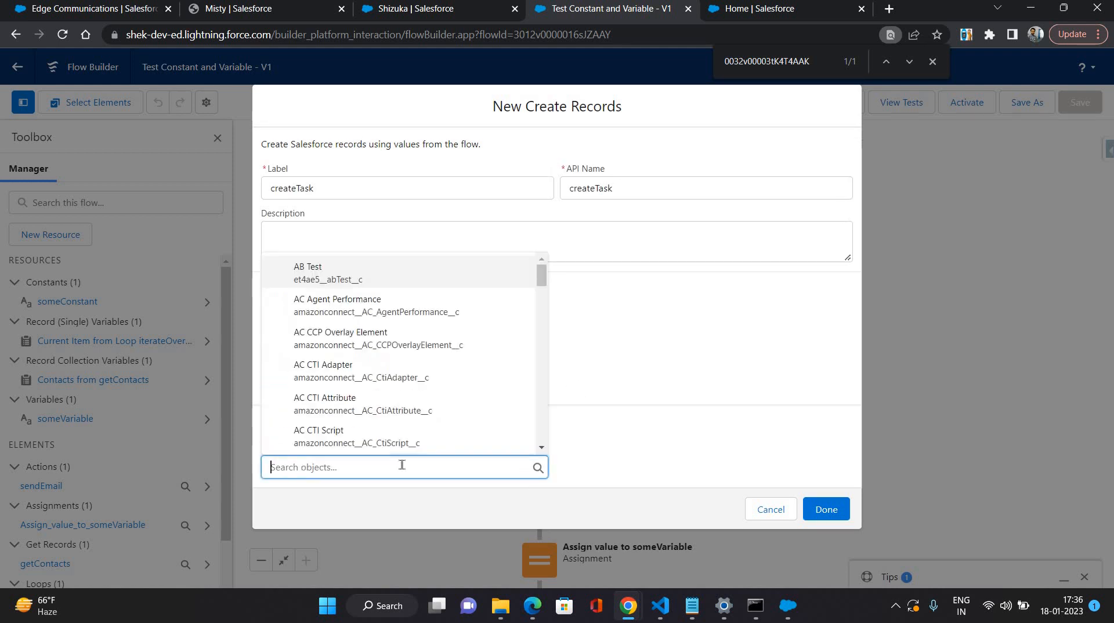
type("Task")
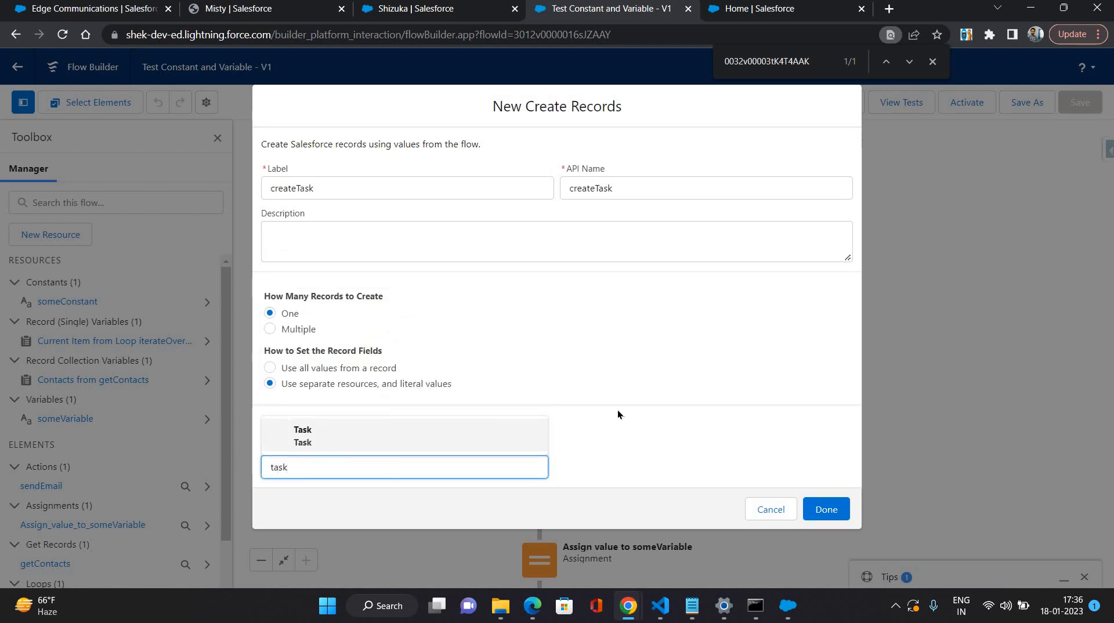
key("Return")
scroll(604, 383, "down", 3)
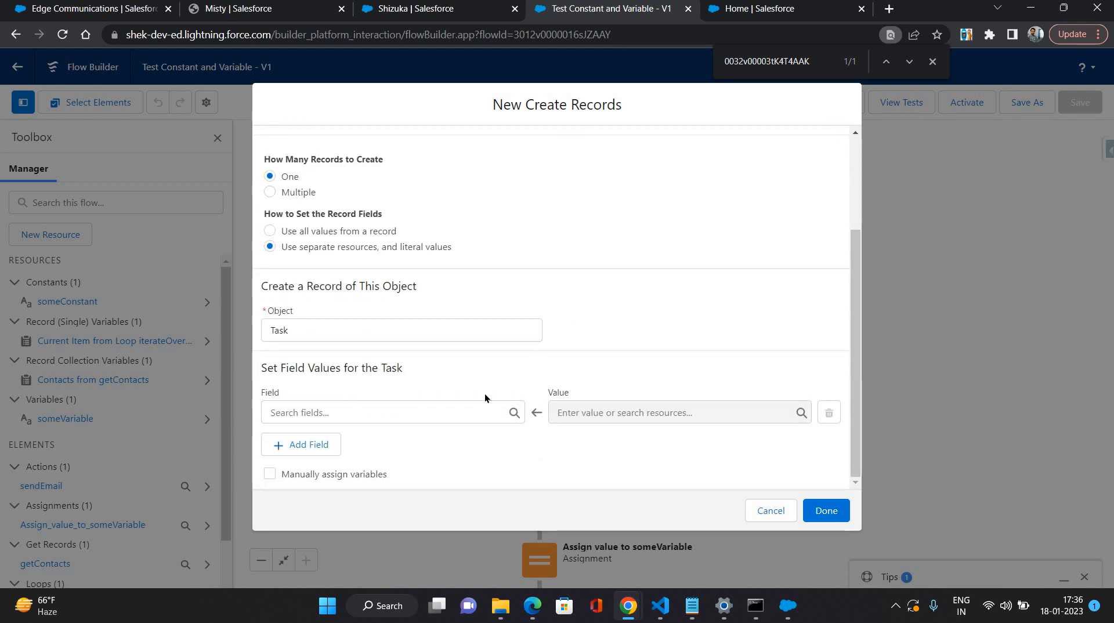
left_click(423, 418)
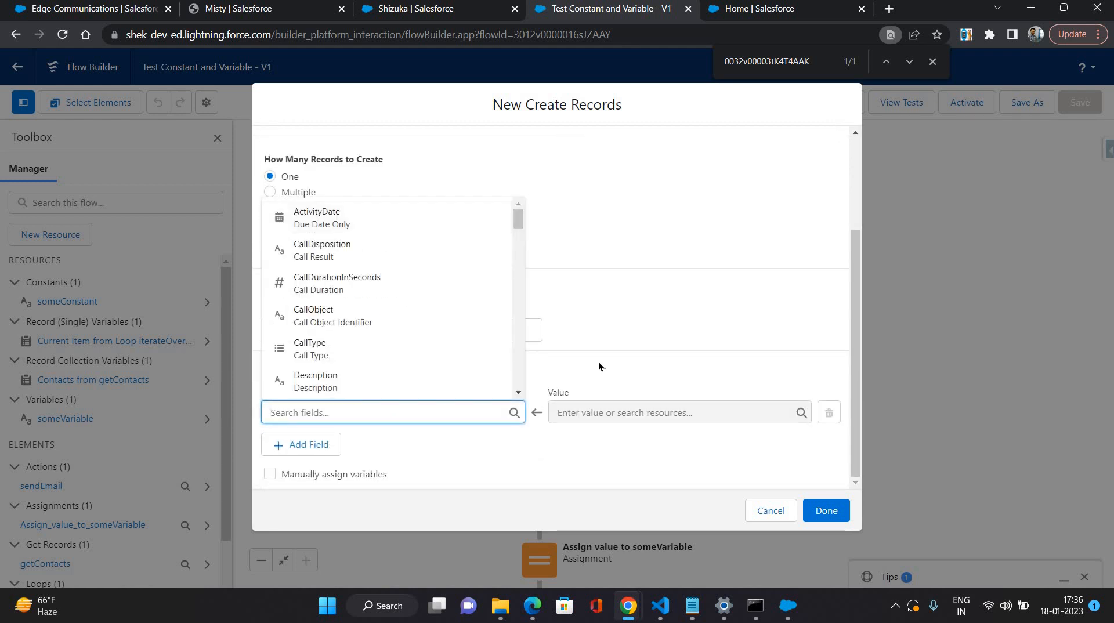
left_click(599, 366)
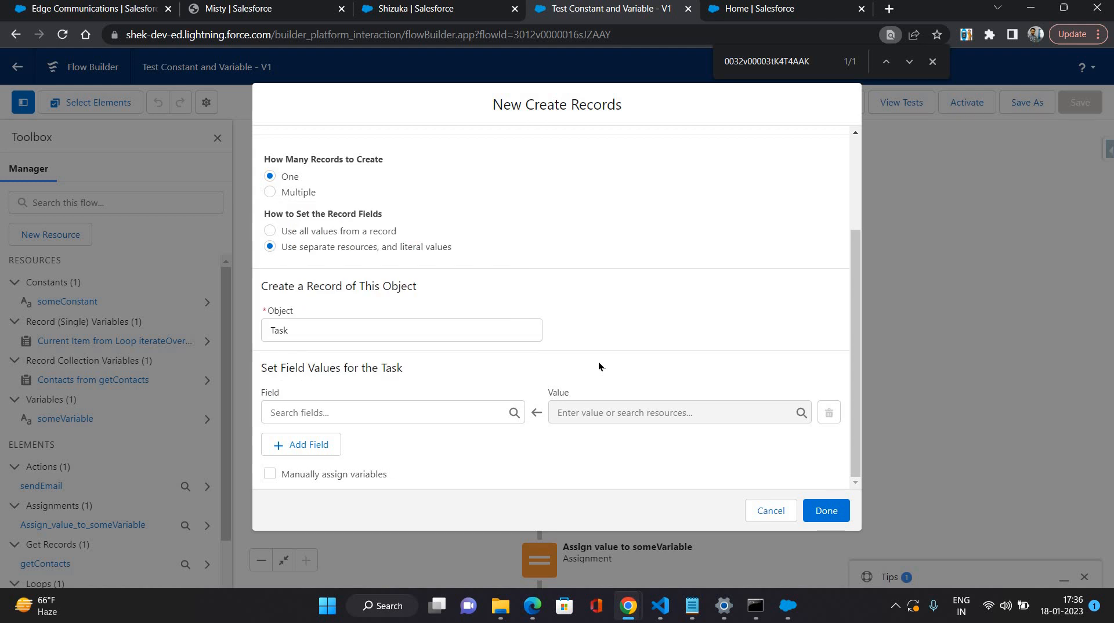
Step: Open a new task form from the Edge Communications account and examine which fields it offers and requires
left_click(66, 7)
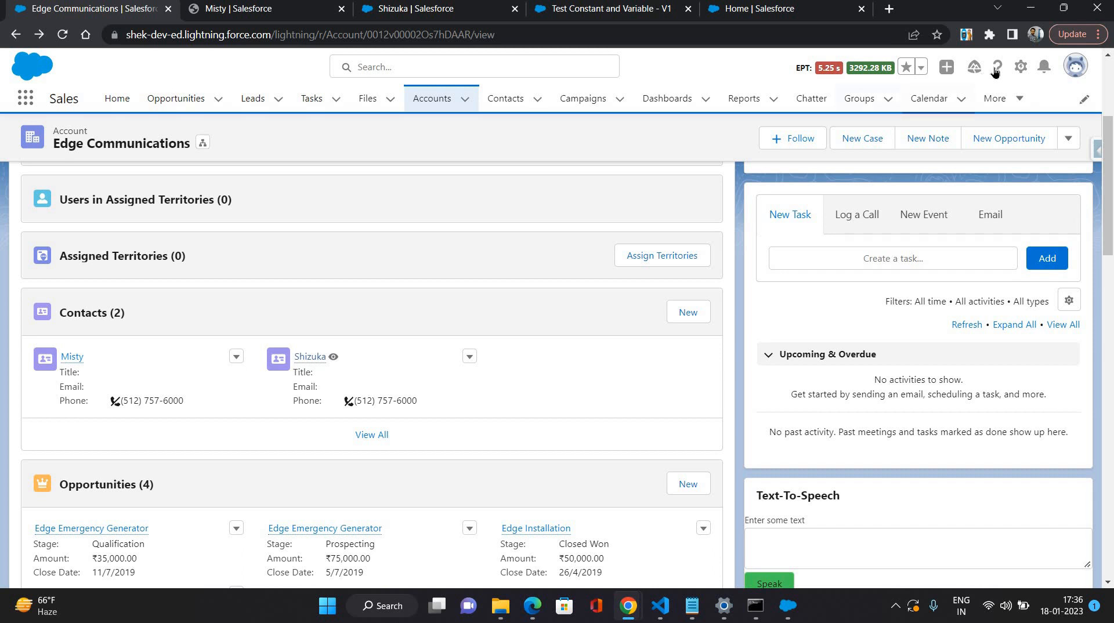
left_click(942, 68)
left_click(886, 157)
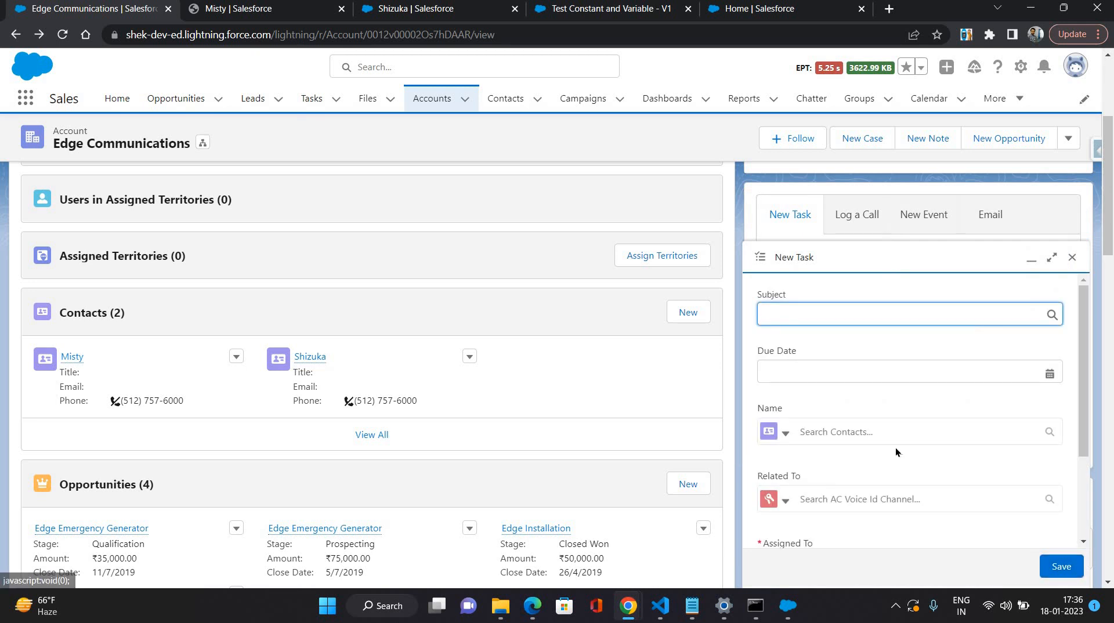
scroll(886, 447, "down", 3)
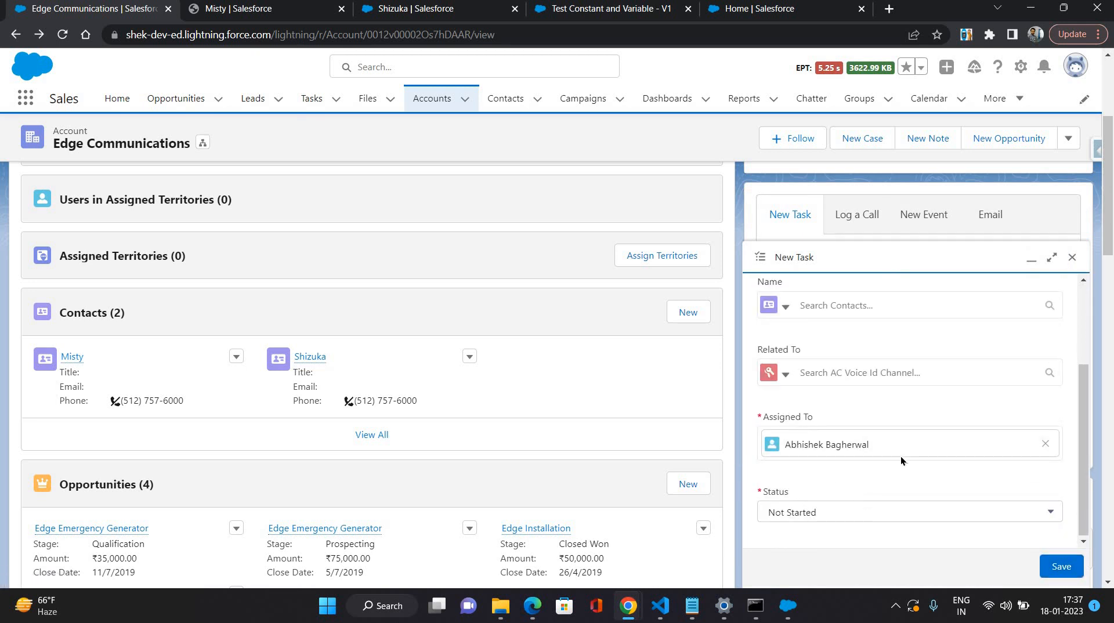
scroll(900, 456, "up", 3)
scroll(901, 456, "down", 3)
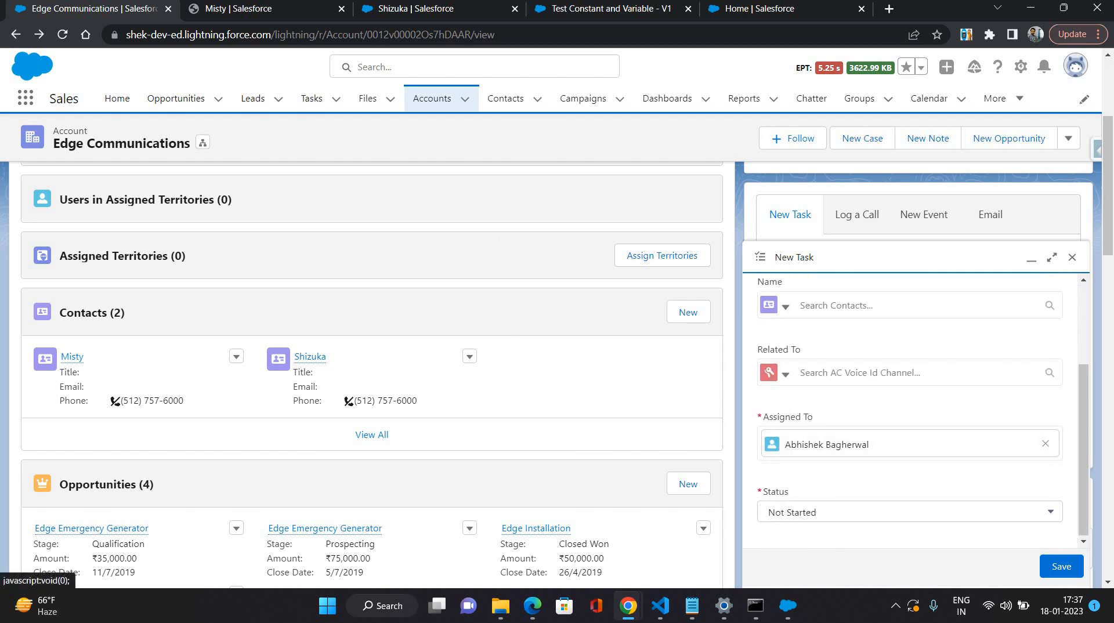
Step: Return to the flow's createTask configuration and choose OwnerId (Assigned To ID) as the first task field
left_click(603, 8)
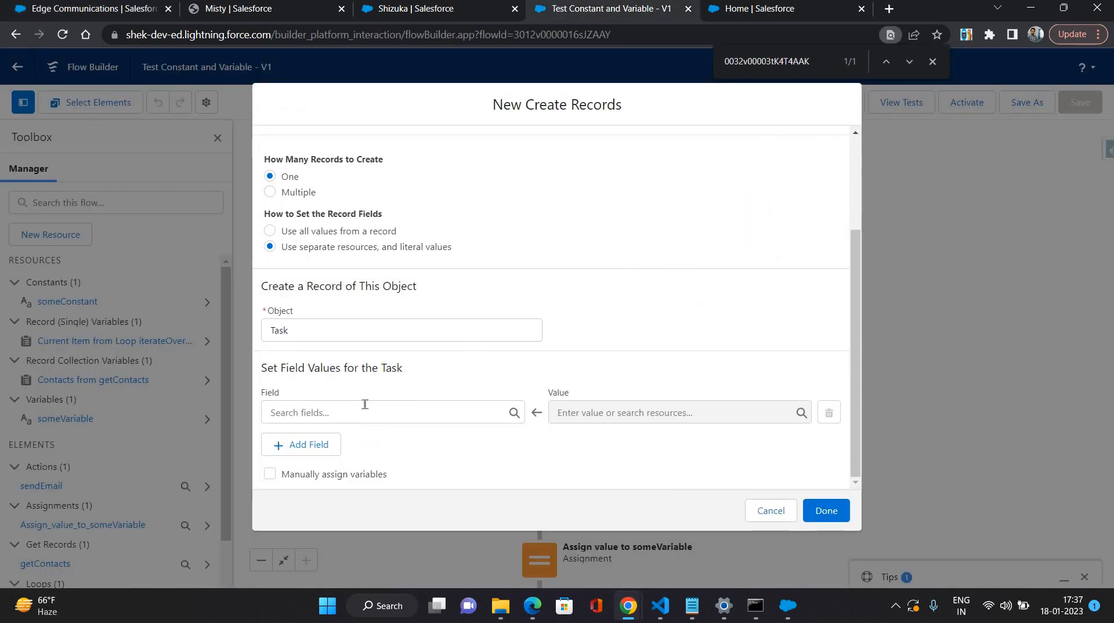
left_click(364, 406)
type("assi")
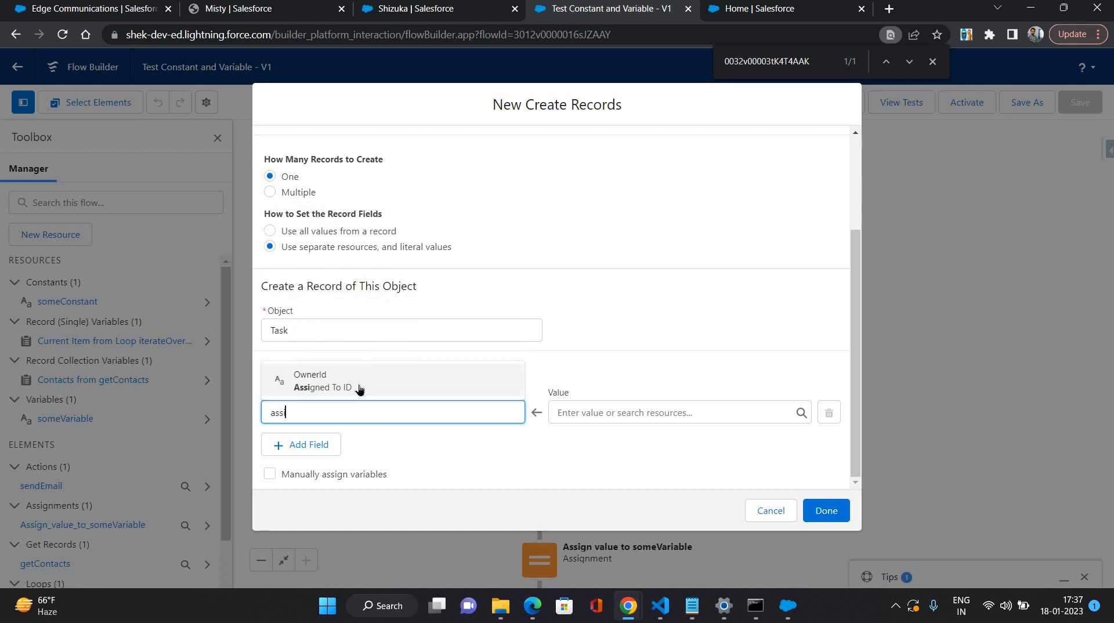
key("Return")
Step: Set the OwnerId value to the Owner Id of the current item from the iterateOverContacts loop
left_click(642, 412)
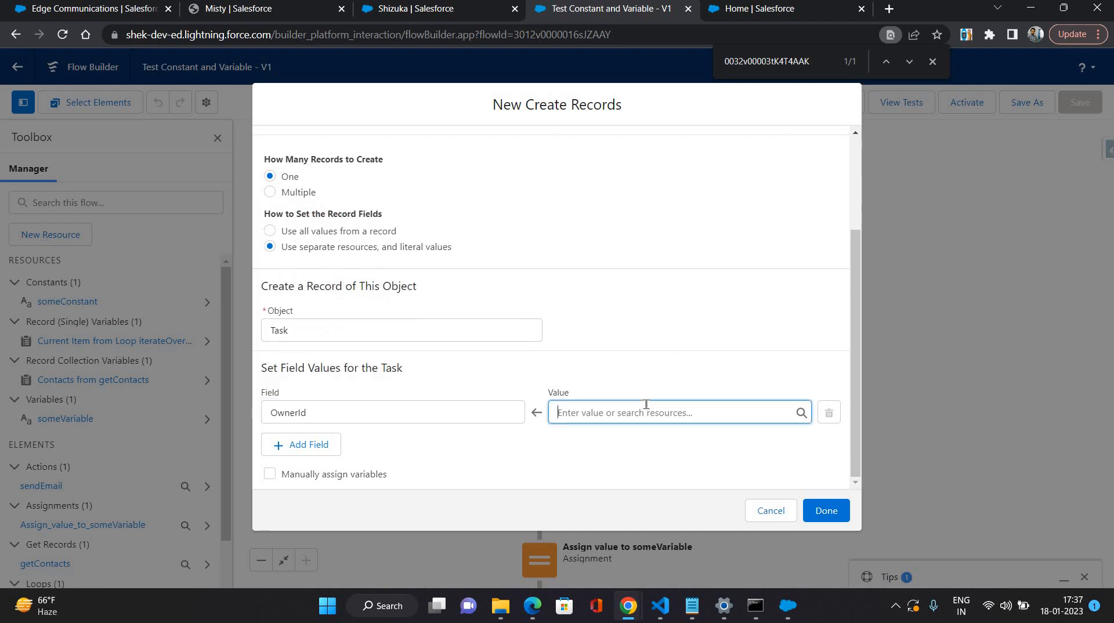
scroll(704, 313, "down", 1)
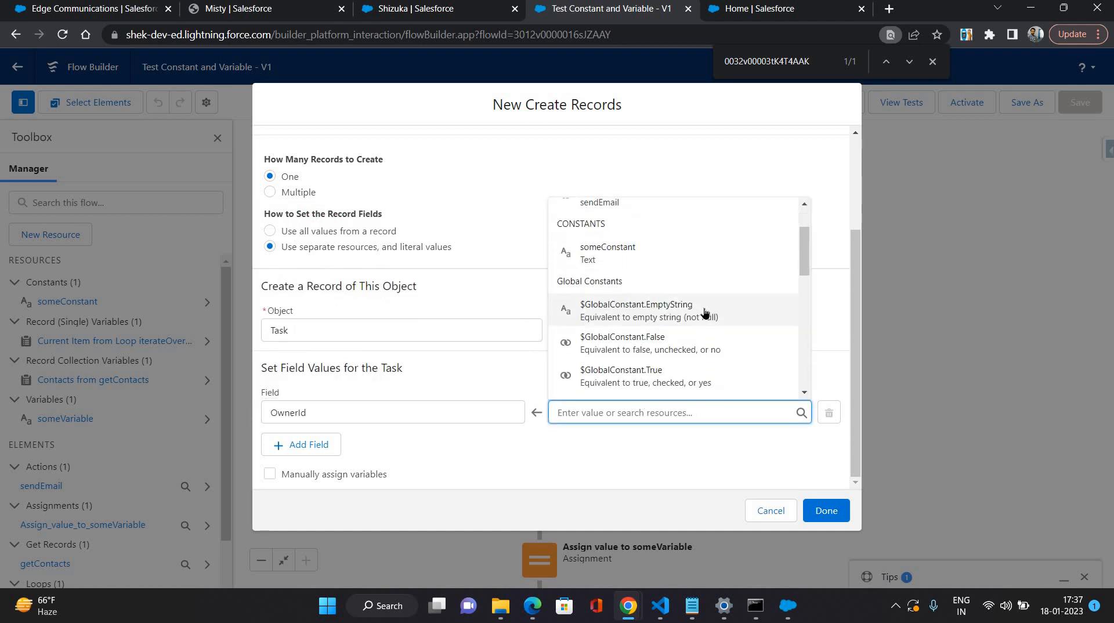
scroll(704, 312, "down", 3)
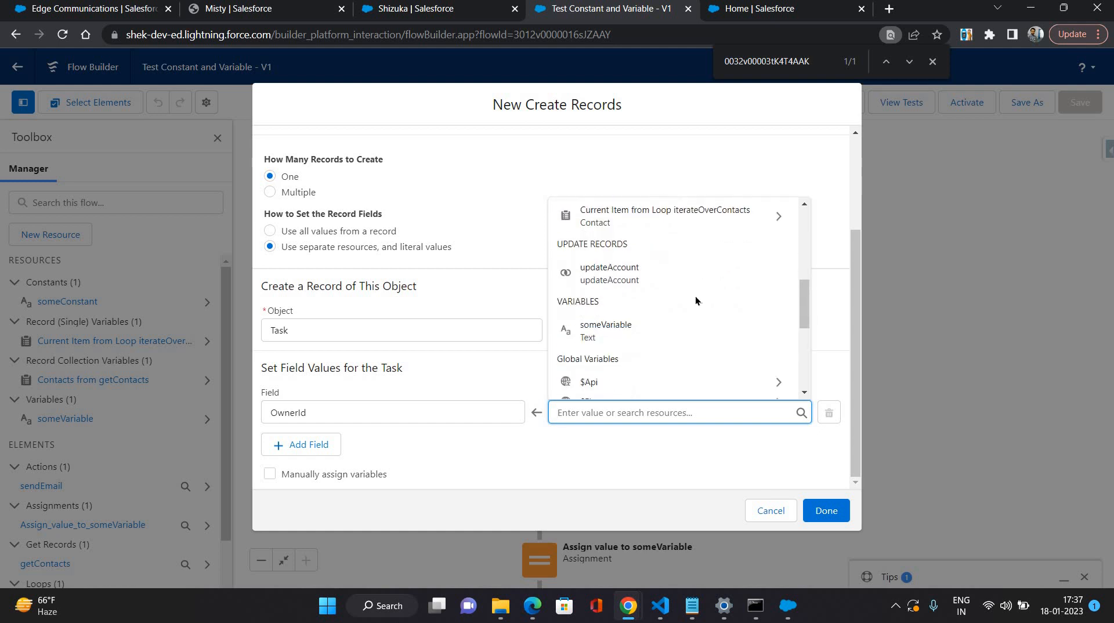
scroll(695, 300, "up", 1)
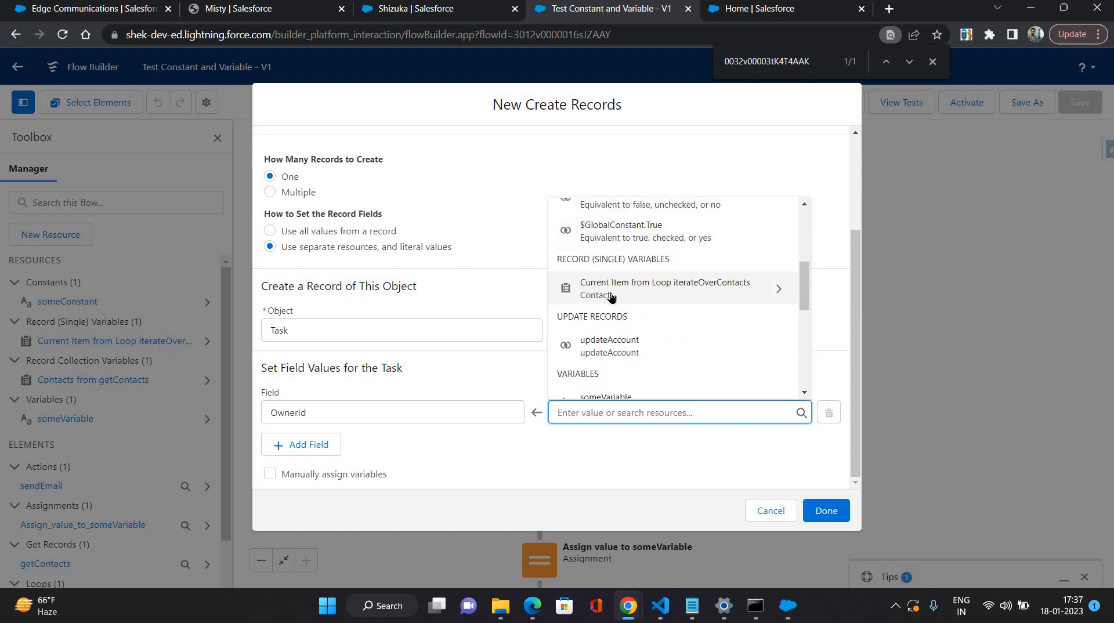
left_click(656, 298)
left_click(646, 389)
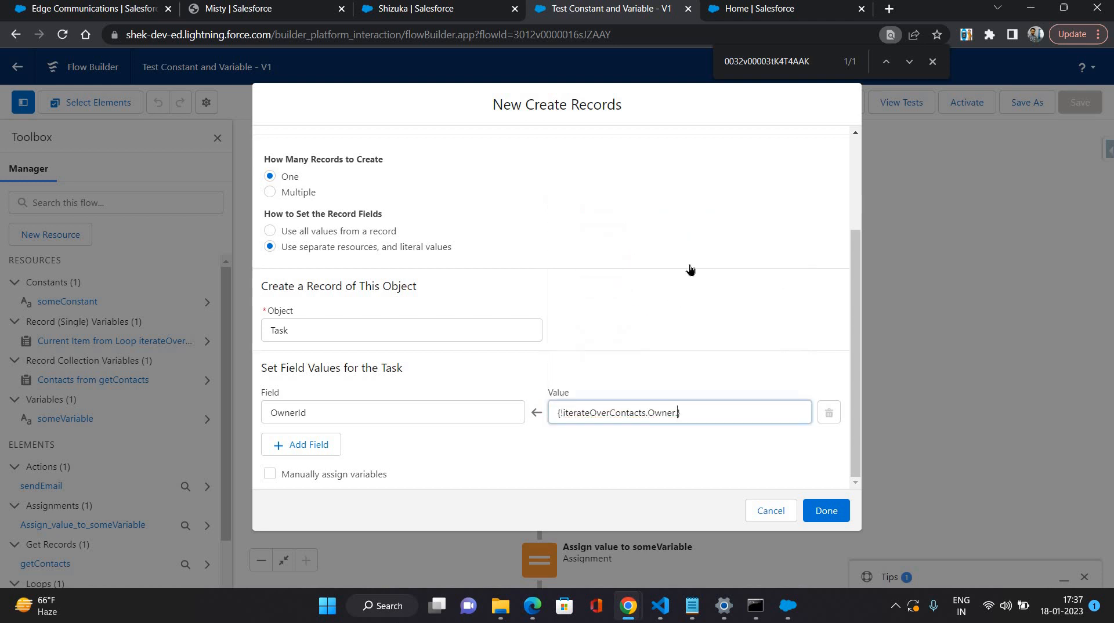
scroll(676, 311, "down", 4)
scroll(675, 311, "down", 9)
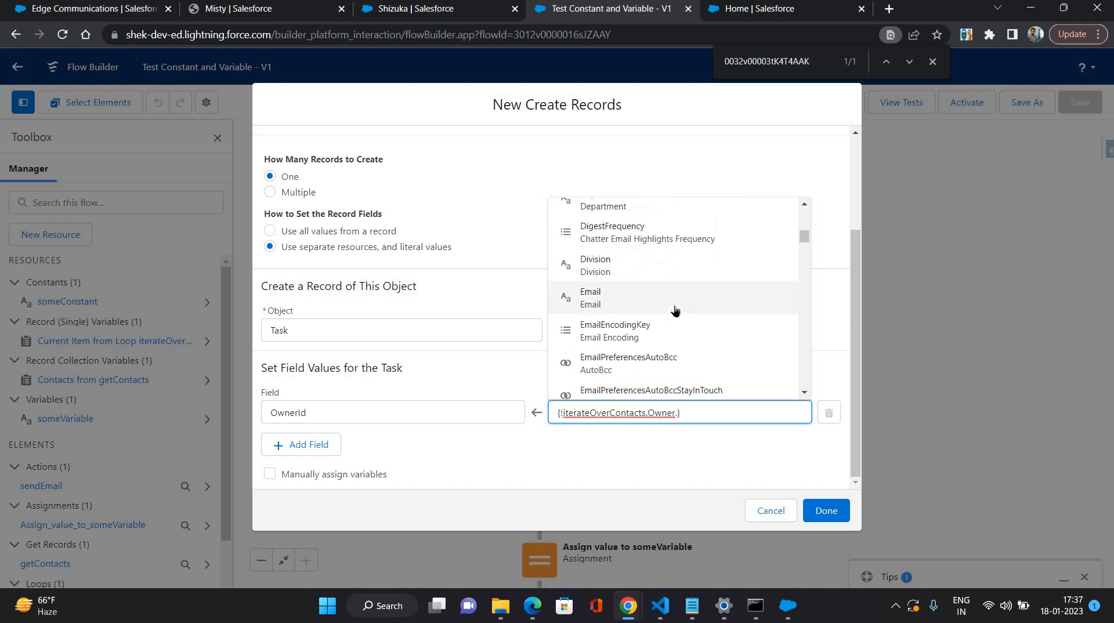
scroll(675, 311, "down", 6)
scroll(674, 311, "down", 5)
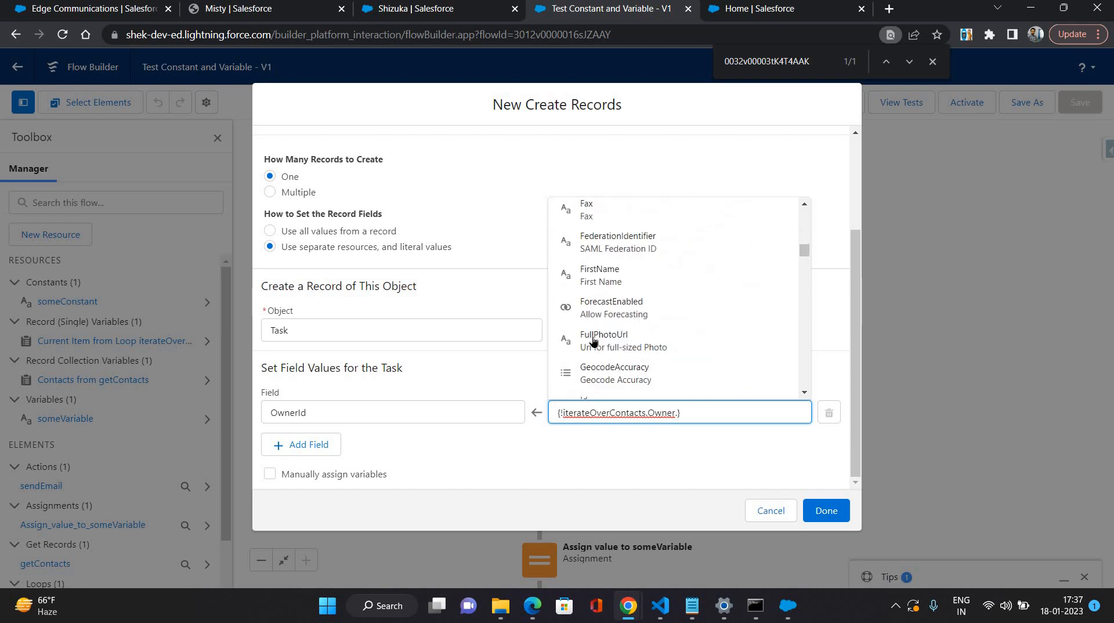
left_click(661, 328)
left_click(636, 442)
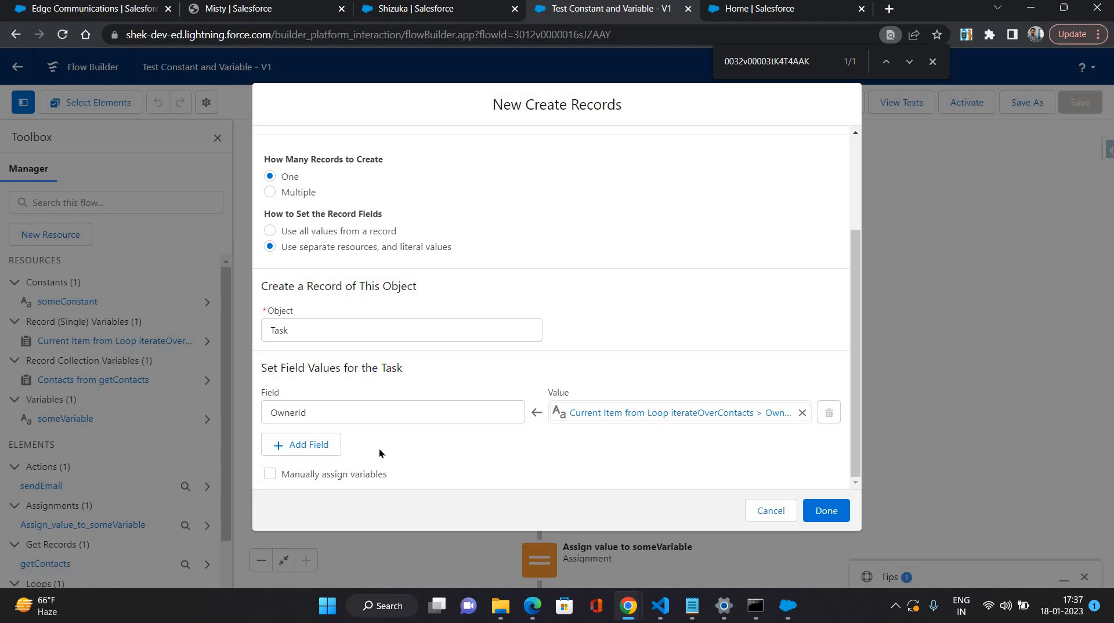
Step: Search the task fields for "assi" and reselect OwnerId in the first field row
left_click_drag(319, 414, 260, 448)
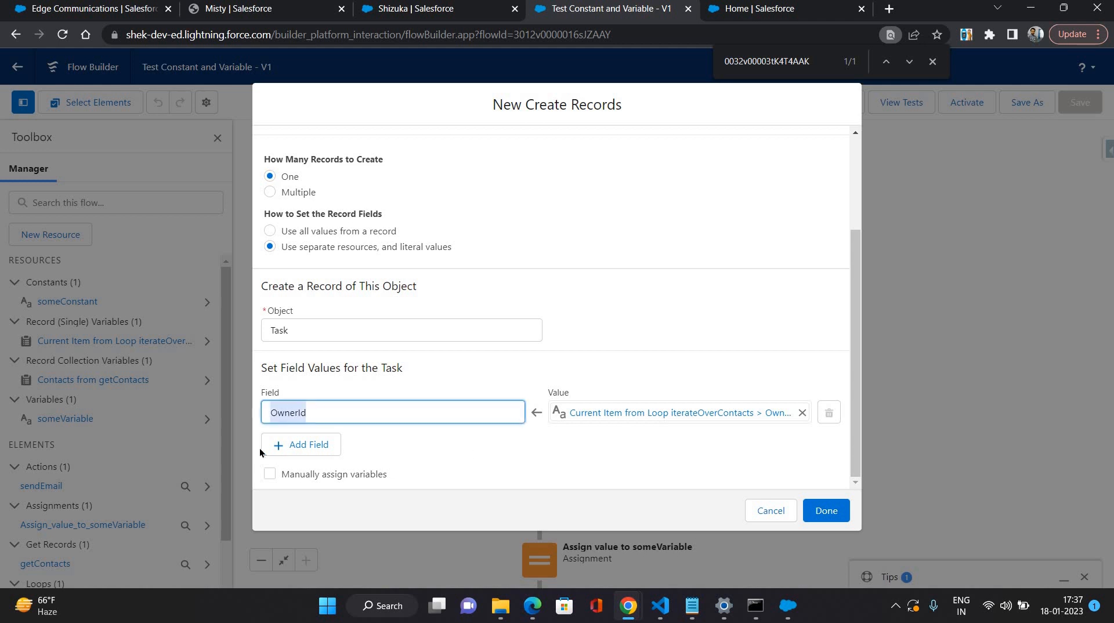
type("own")
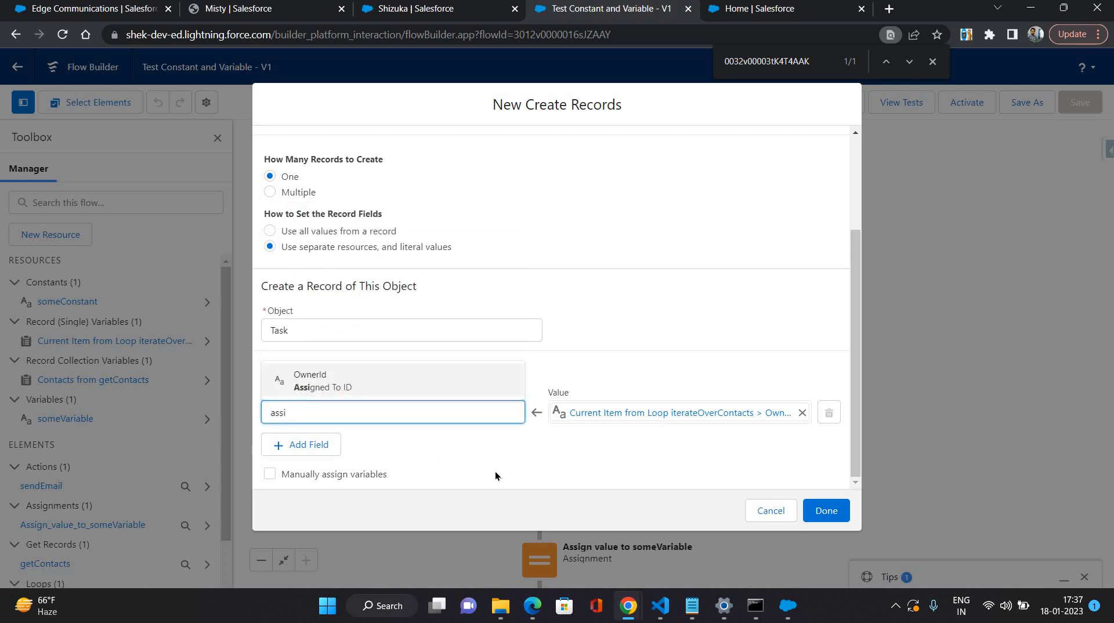
key("Return")
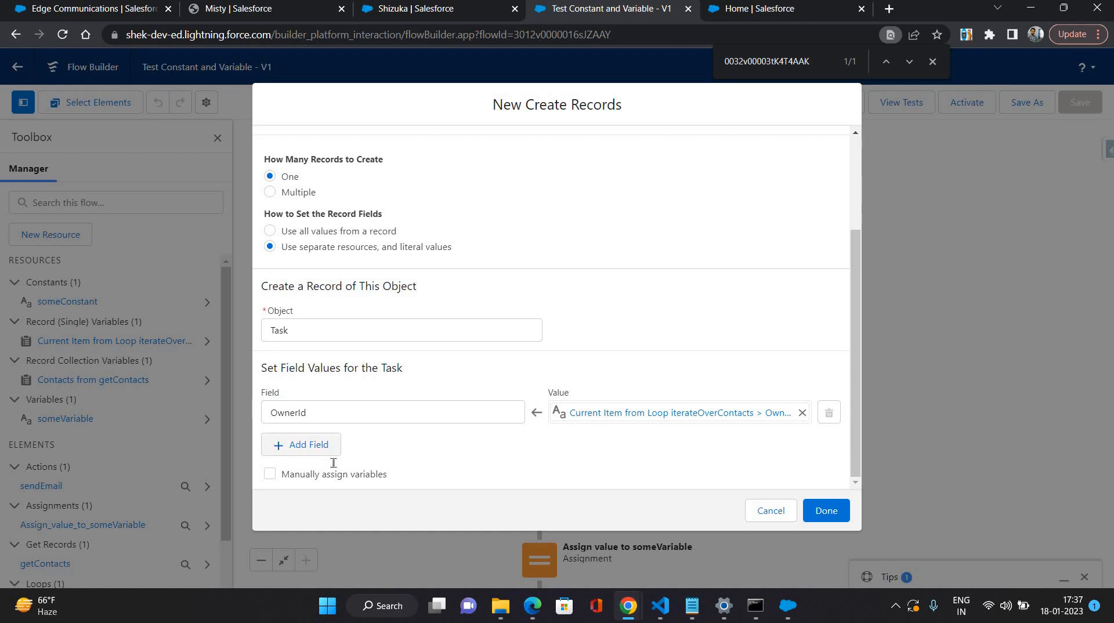
Step: Add the Status field with the value Not Started and finish the createTask configuration
left_click(333, 457)
left_click(333, 459)
type("sta")
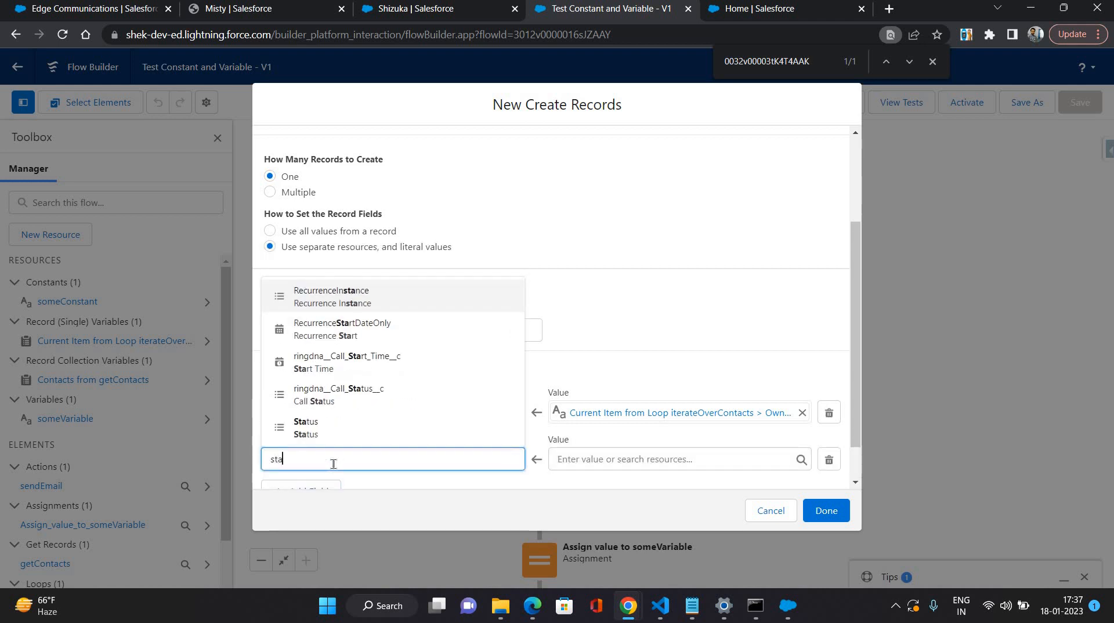
left_click(463, 432)
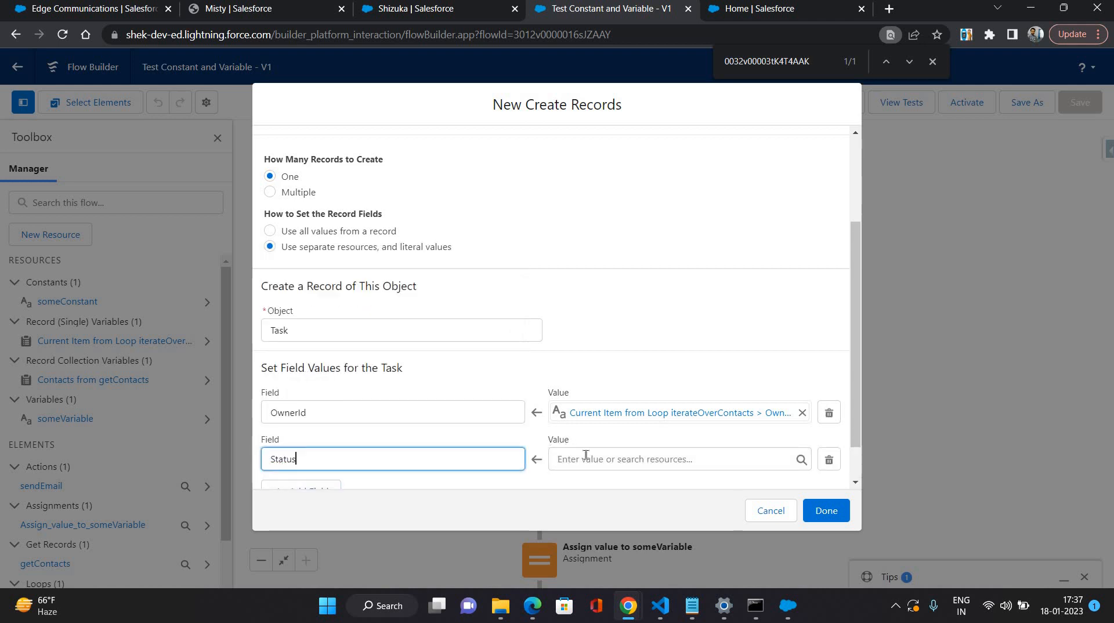
key("Tab")
left_click(623, 319)
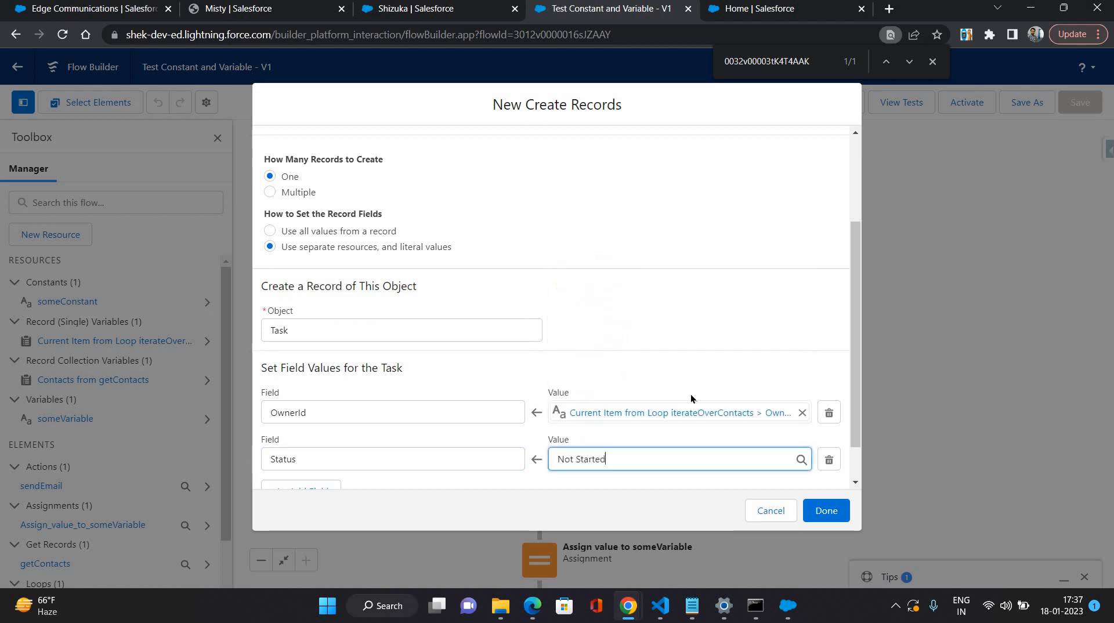
scroll(674, 426, "down", 2)
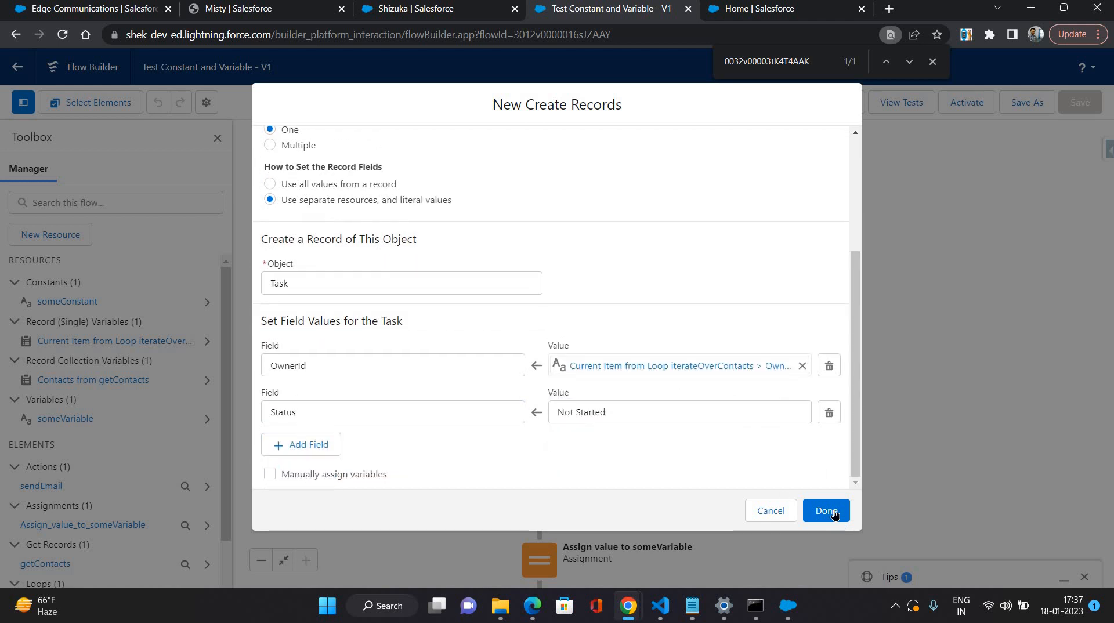
left_click(827, 511)
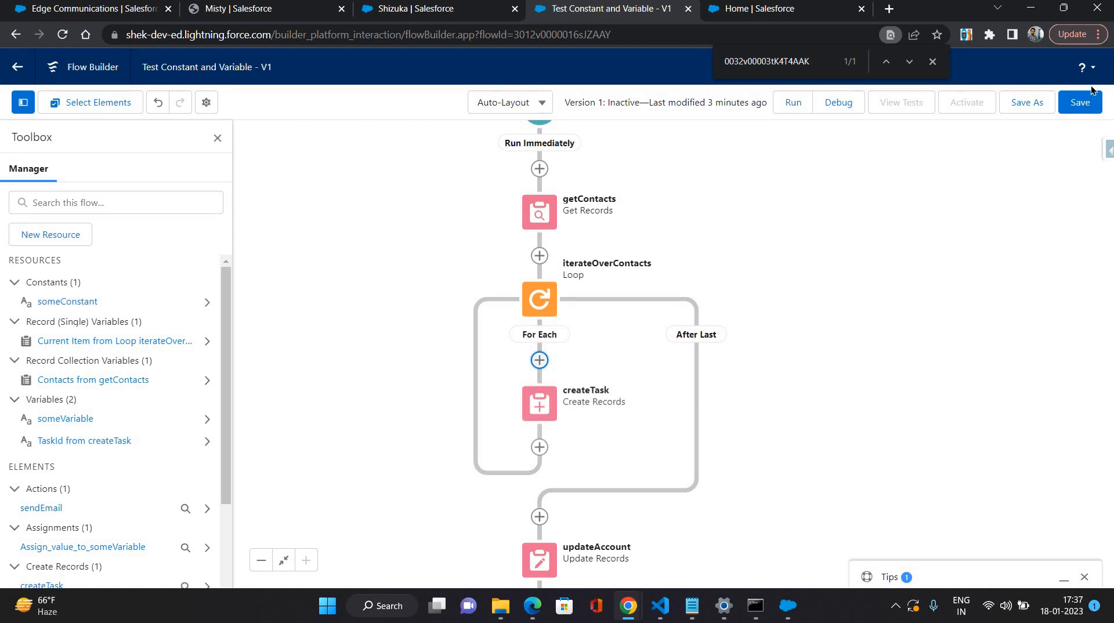
Step: Save the updated flow and run it in debug mode
left_click(1082, 103)
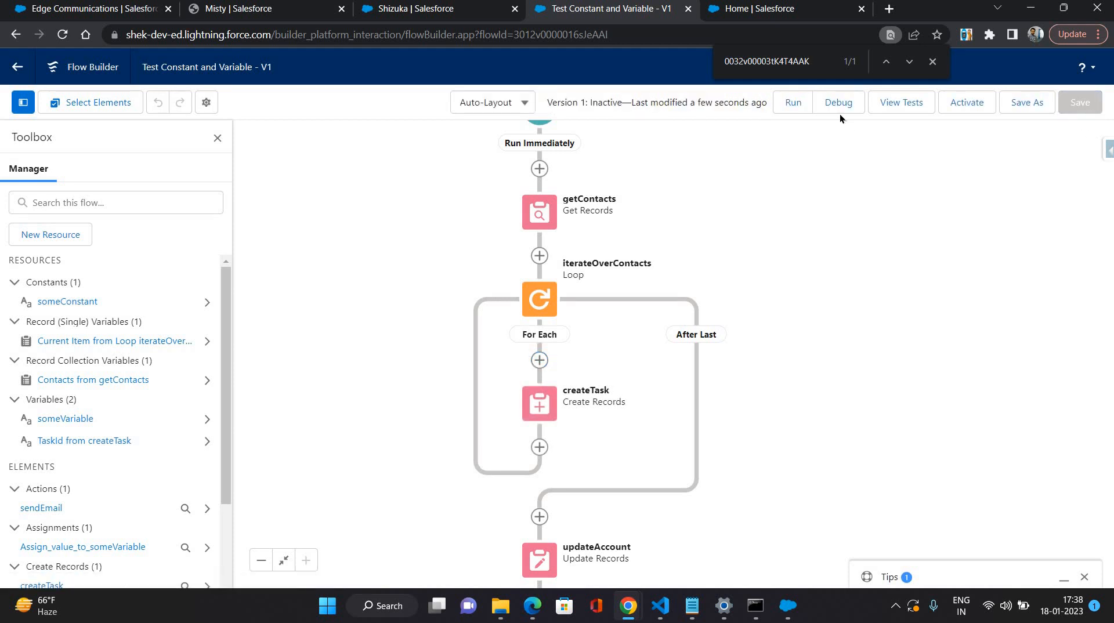
left_click(839, 108)
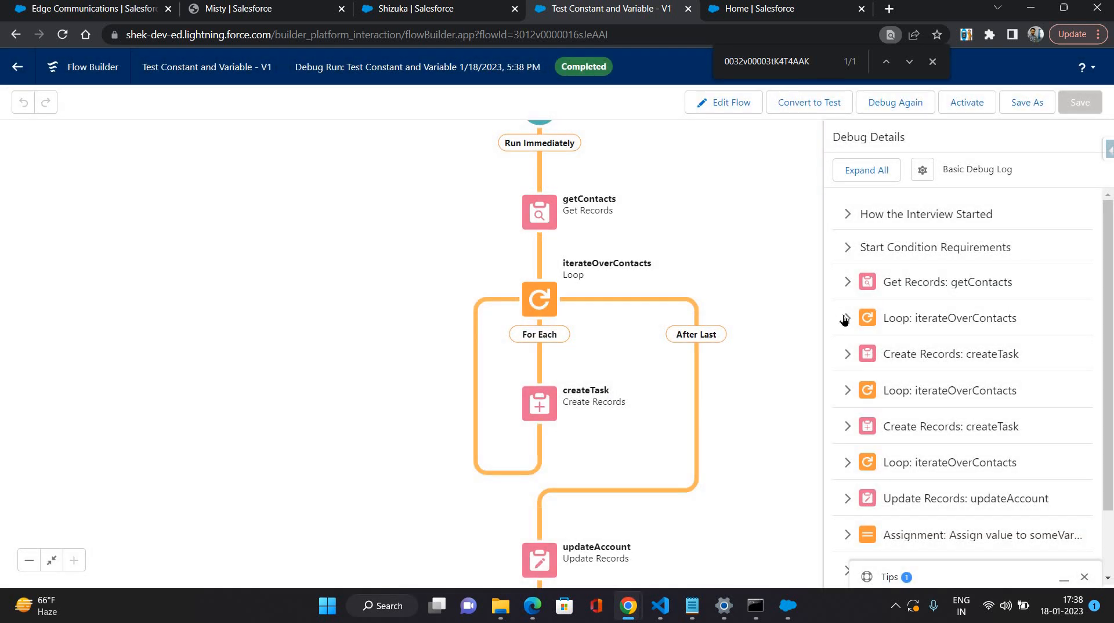
Step: Examine the getContacts debug details and the contact IDs in the first iteration of iterateOverContacts
left_click(847, 281)
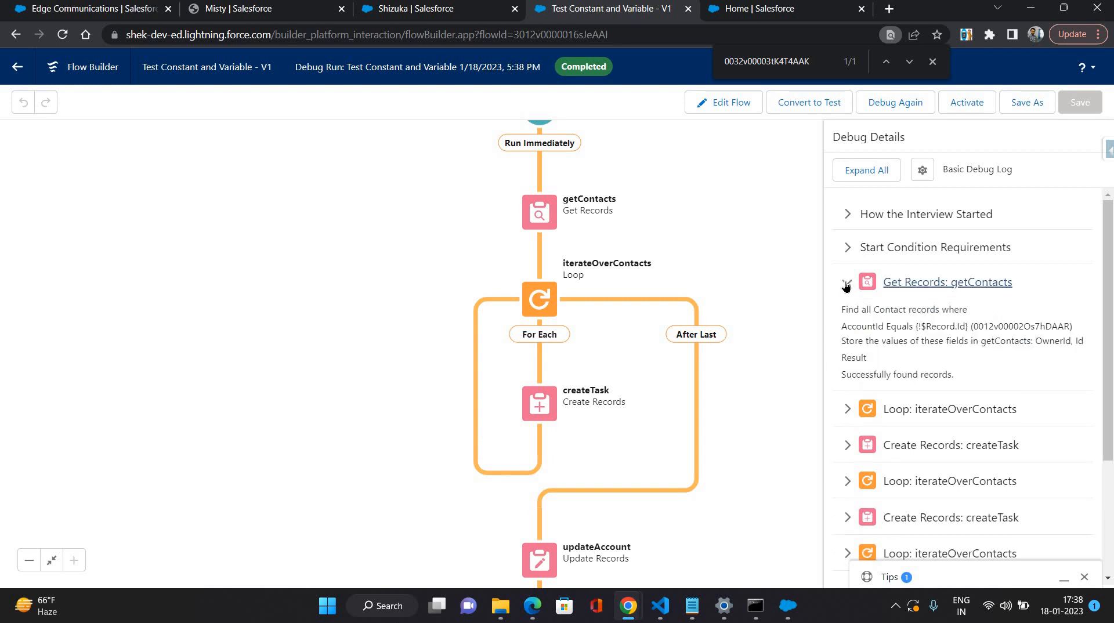
left_click(845, 320)
left_click(846, 320)
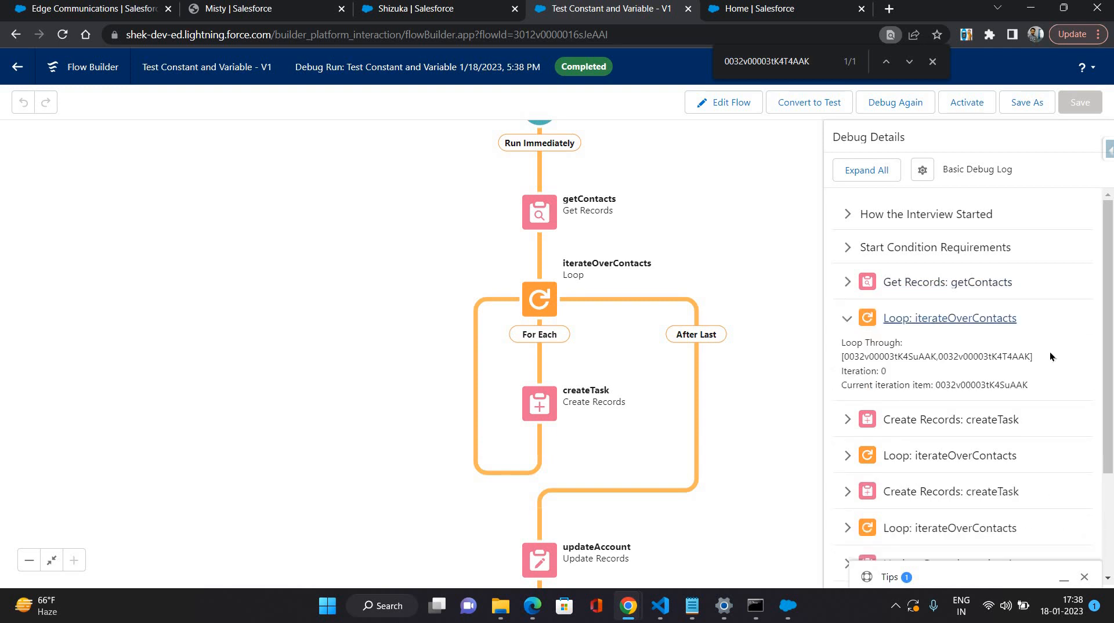
left_click_drag(848, 356, 990, 382)
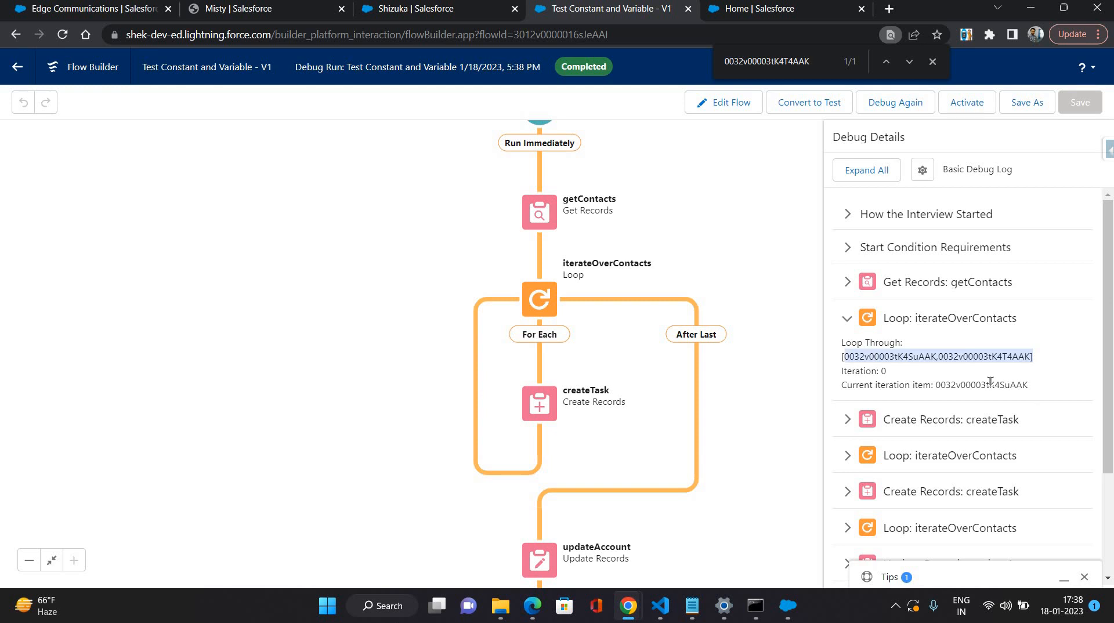
left_click(989, 382)
double_click(994, 394)
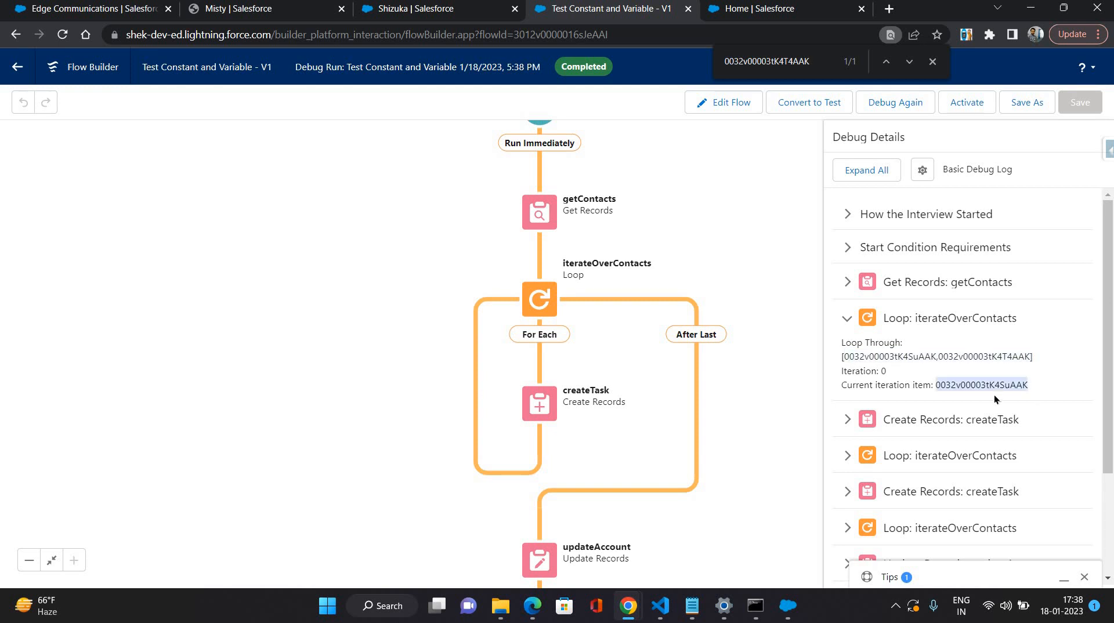
Step: Examine the first createTask debug entry, checking its owner ID, status and result
left_click(911, 419)
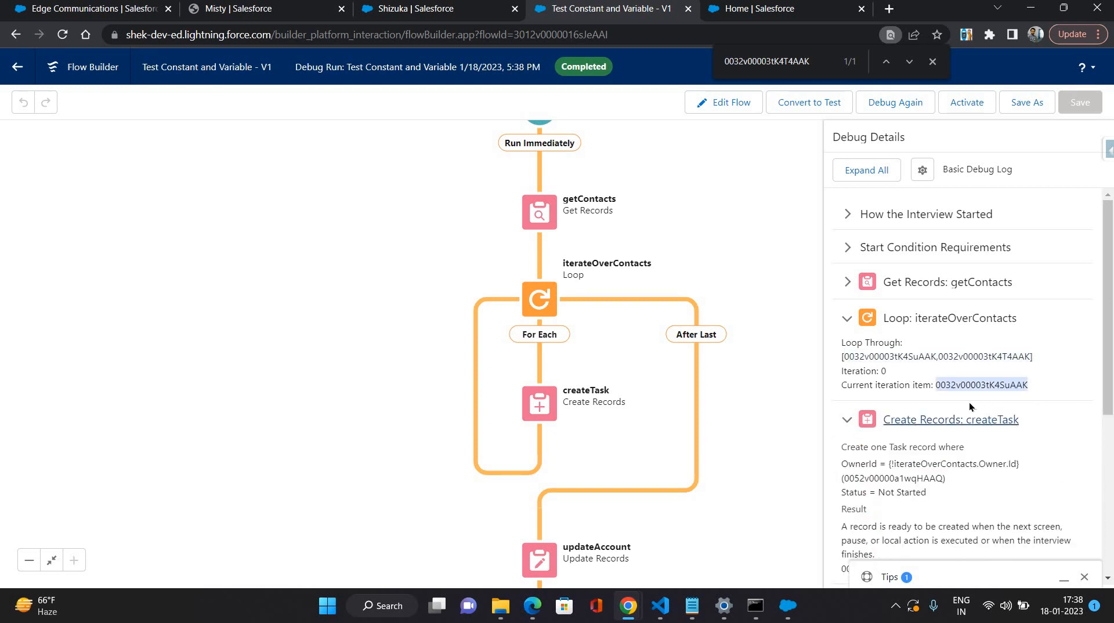
scroll(951, 400, "down", 2)
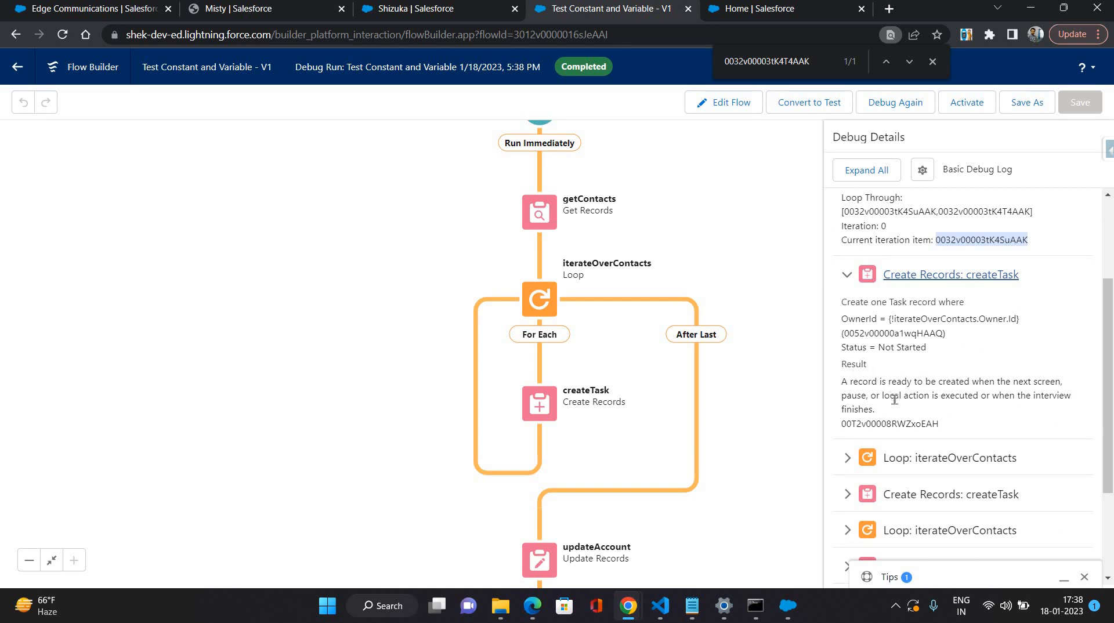
left_click_drag(894, 395, 841, 381)
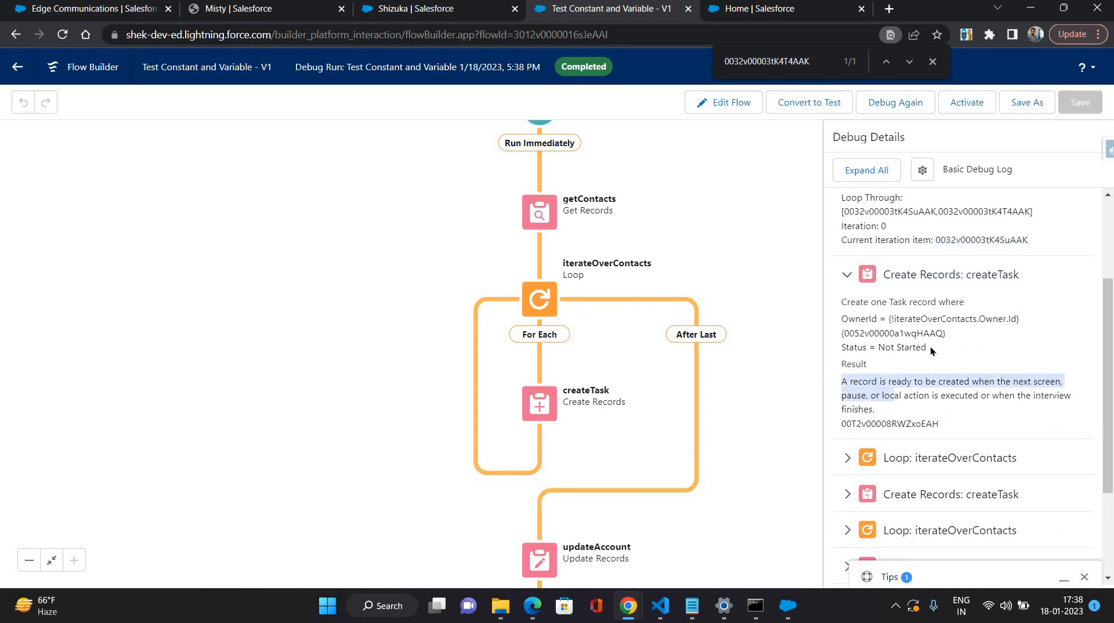
double_click(912, 332)
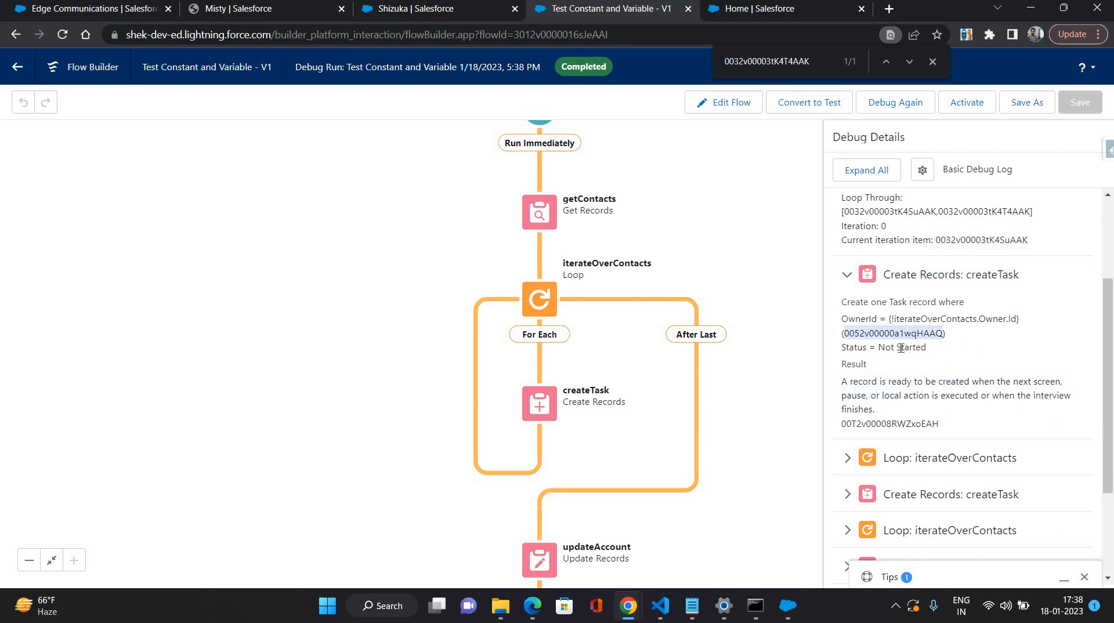
left_click_drag(927, 346, 878, 347)
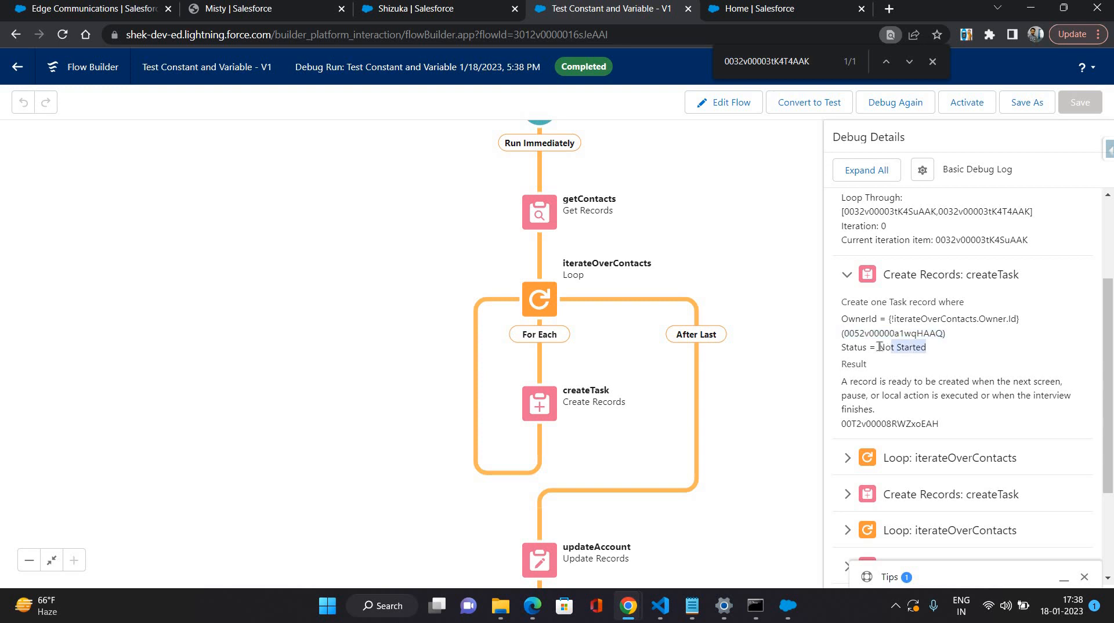
left_click(945, 350)
Step: Review the debug details of the second loop iteration, its createTask entry and the final iterateOverContacts entry
scroll(945, 349, "down", 3)
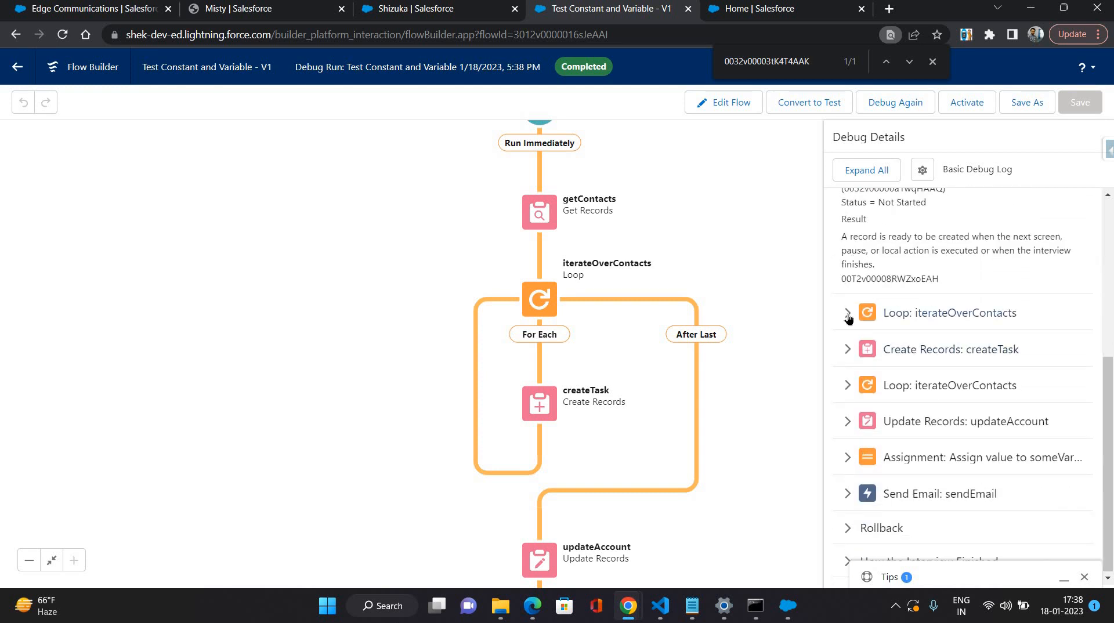
left_click(847, 316)
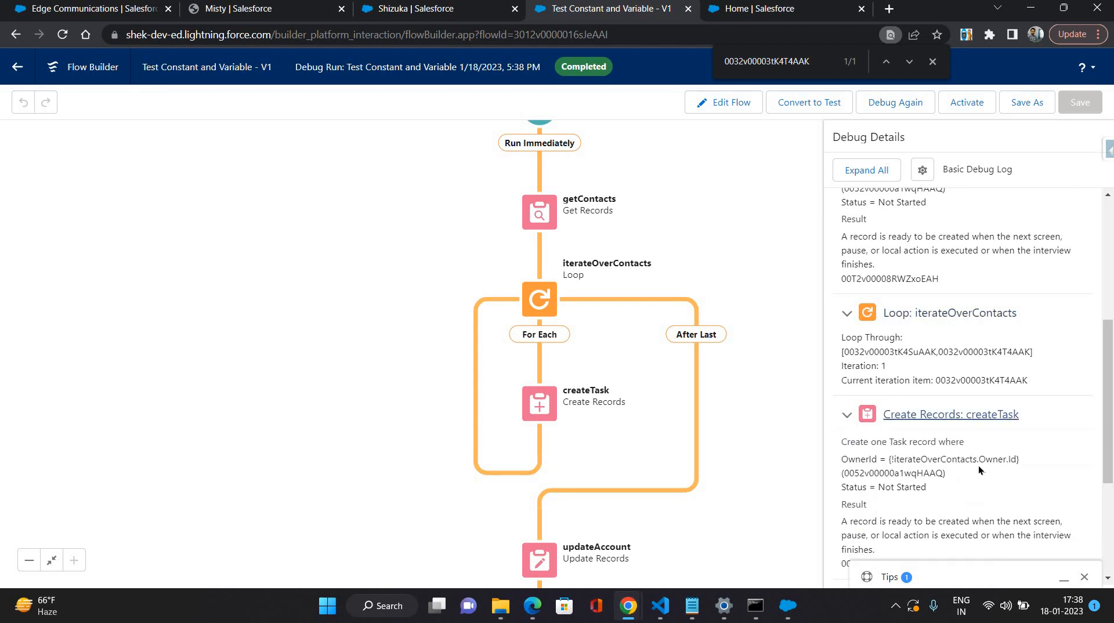
scroll(977, 465, "down", 1)
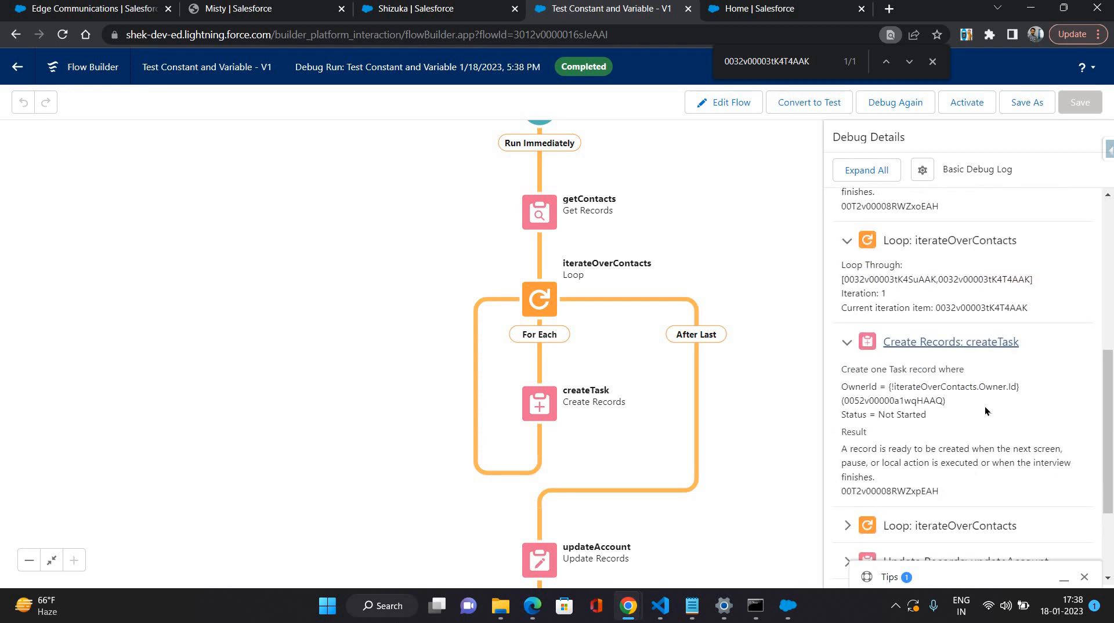
scroll(984, 410, "down", 1)
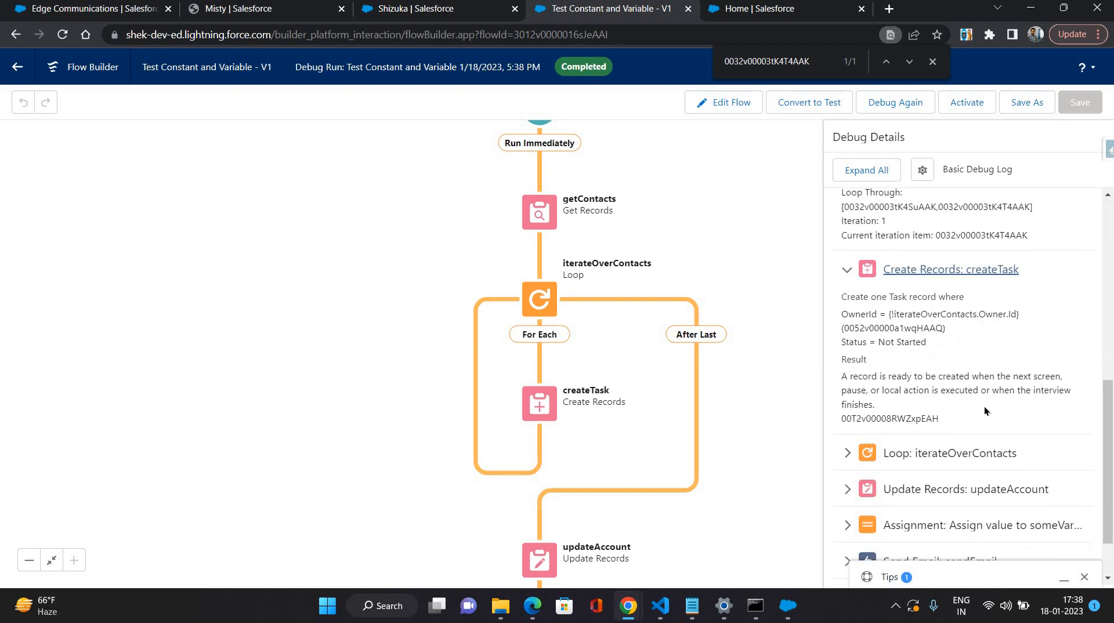
left_click(847, 453)
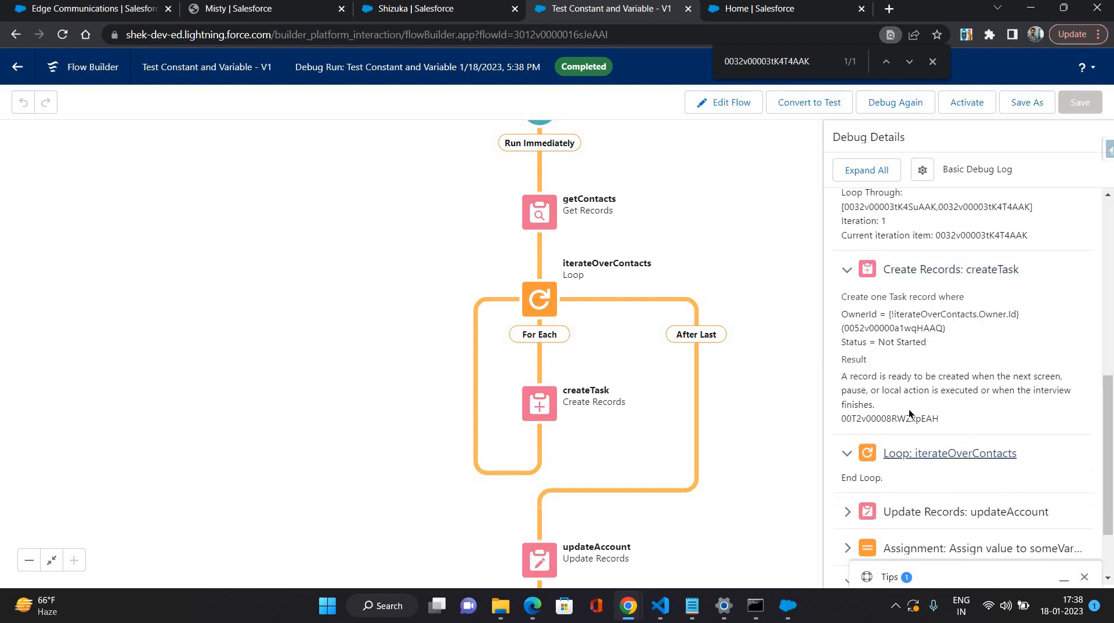
scroll(870, 406, "down", 1)
left_click_drag(843, 405, 874, 419)
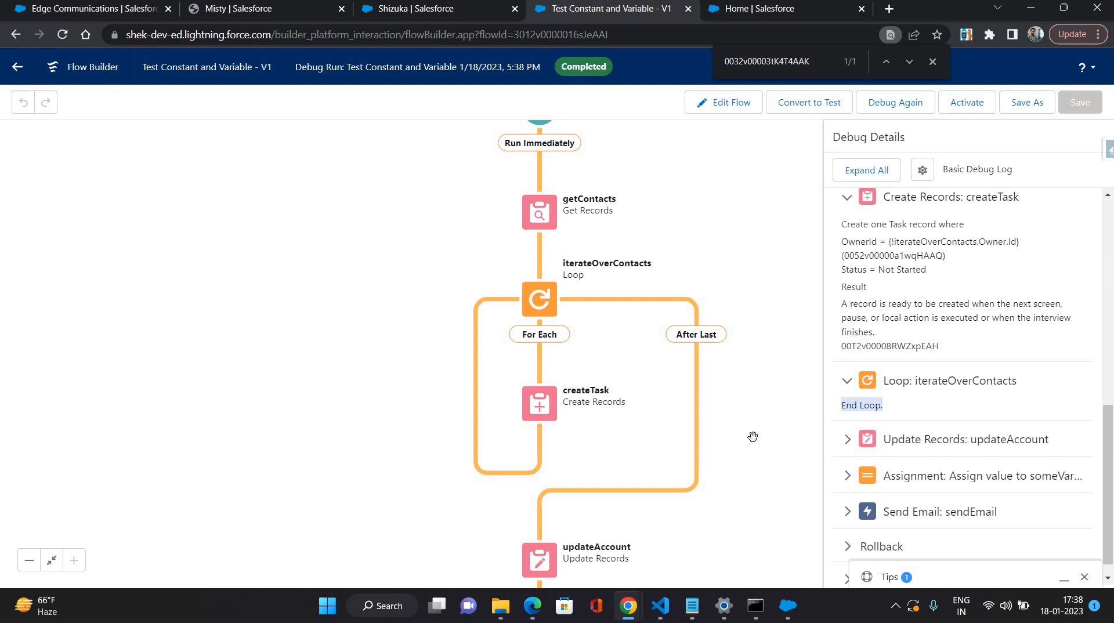
Step: Examine the flow elements that follow the iterateOverContacts loop and review the debug details from the beginning
scroll(704, 365, "down", 4)
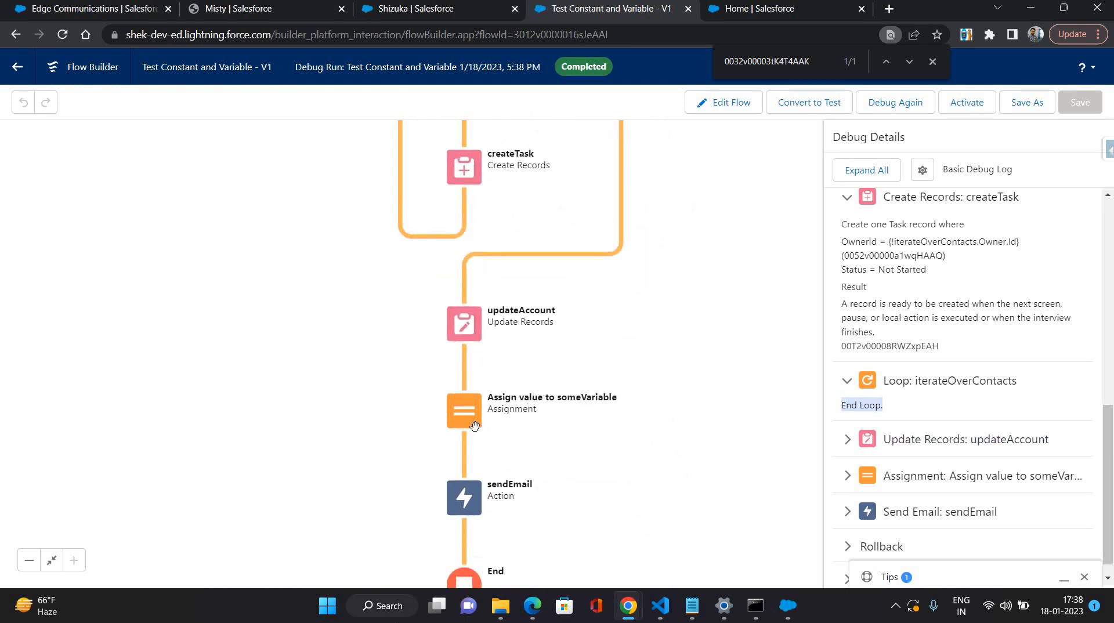
scroll(483, 446, "down", 1)
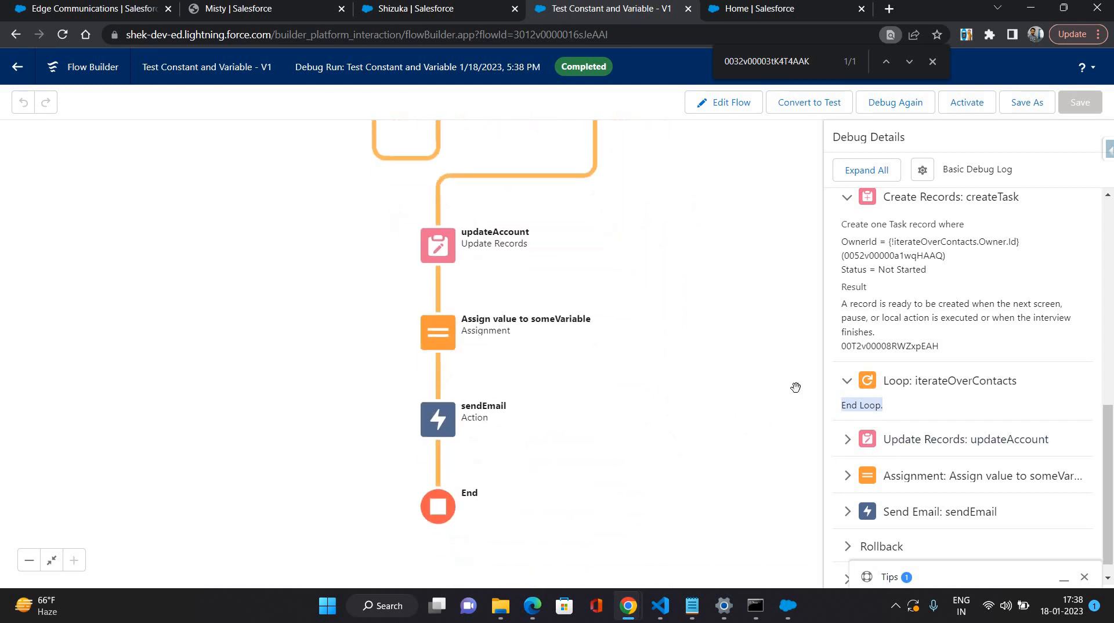
left_click(986, 384)
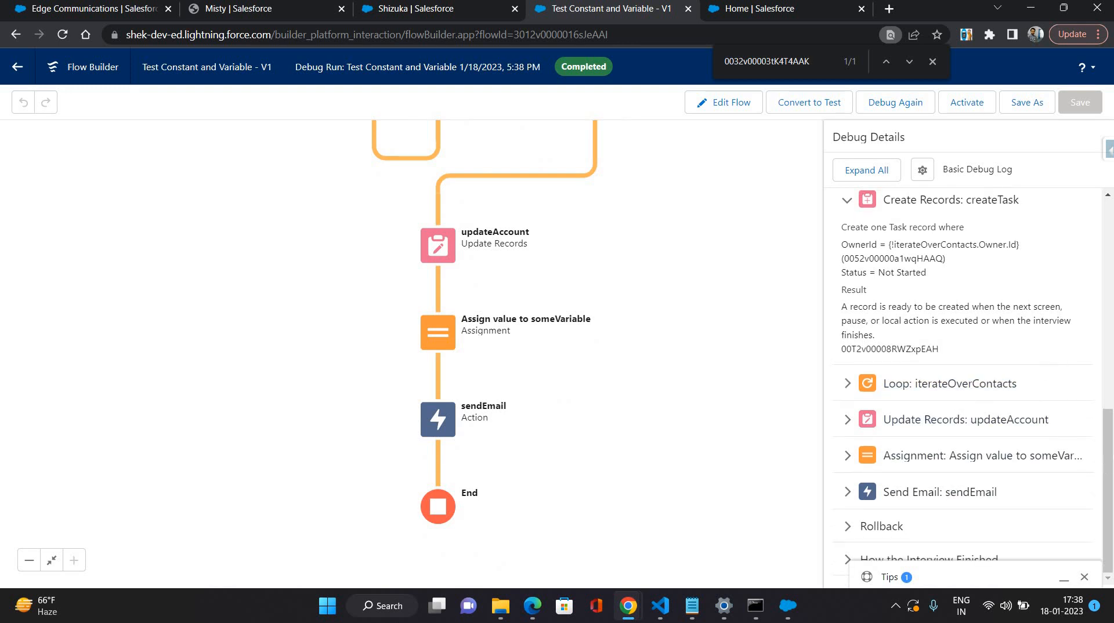
left_click_drag(1108, 467, 1108, 409)
scroll(1039, 273, "up", 6)
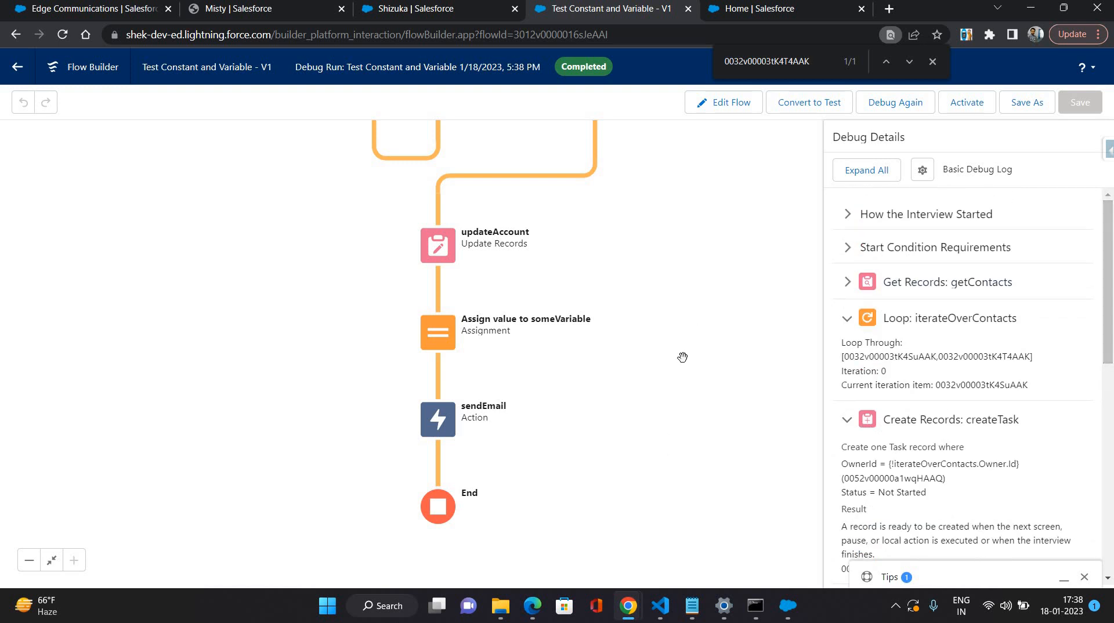
scroll(696, 342, "up", 3)
scroll(701, 389, "up", 2)
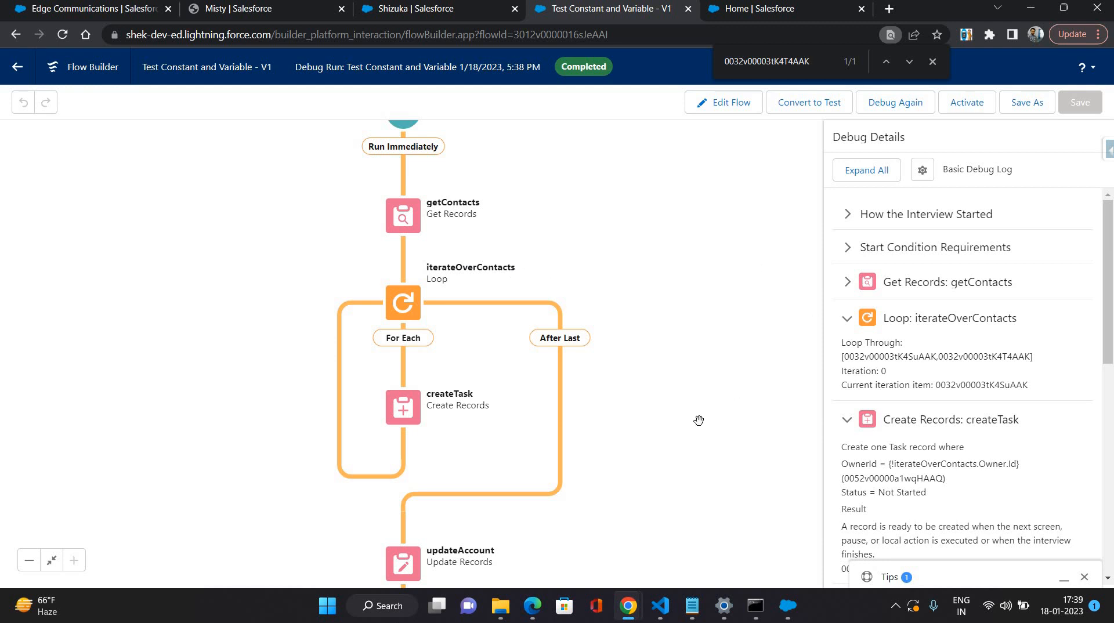
Step: Return the flow to editing and add an Update Records element labelled updateConatcts before createTask in the loop's For Each path
left_click(715, 109)
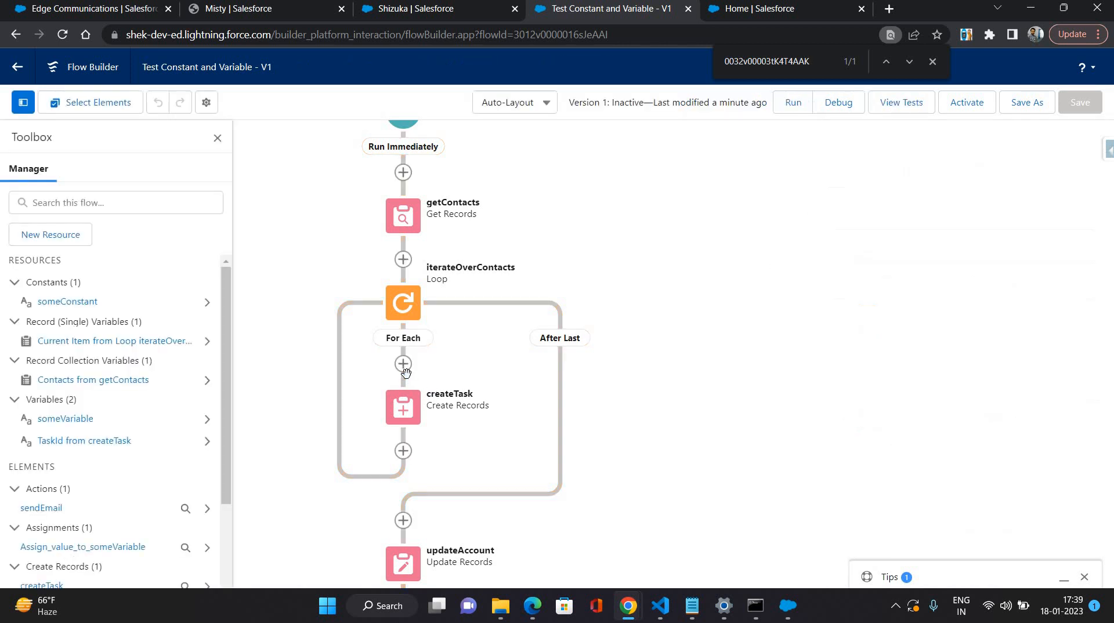
left_click(403, 364)
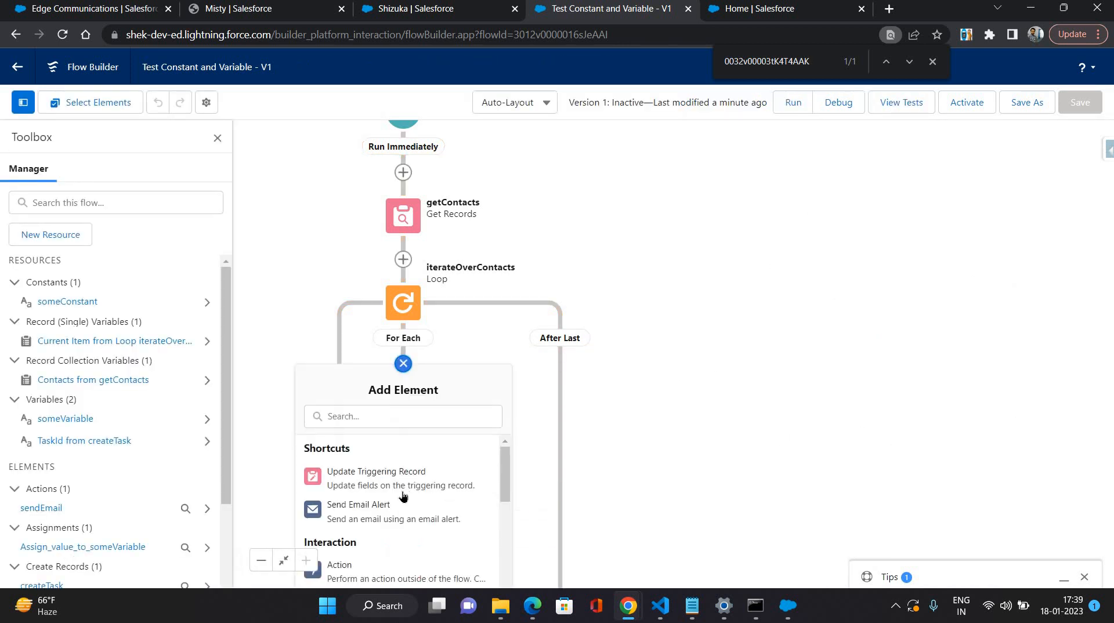
scroll(413, 510, "down", 3)
scroll(413, 510, "down", 3)
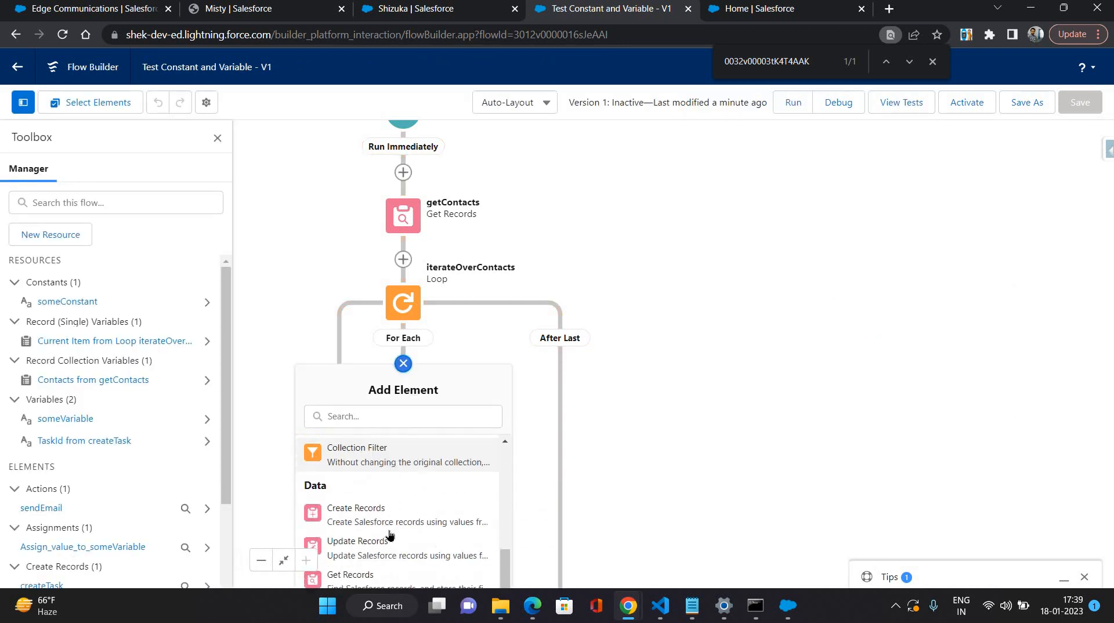
left_click(397, 533)
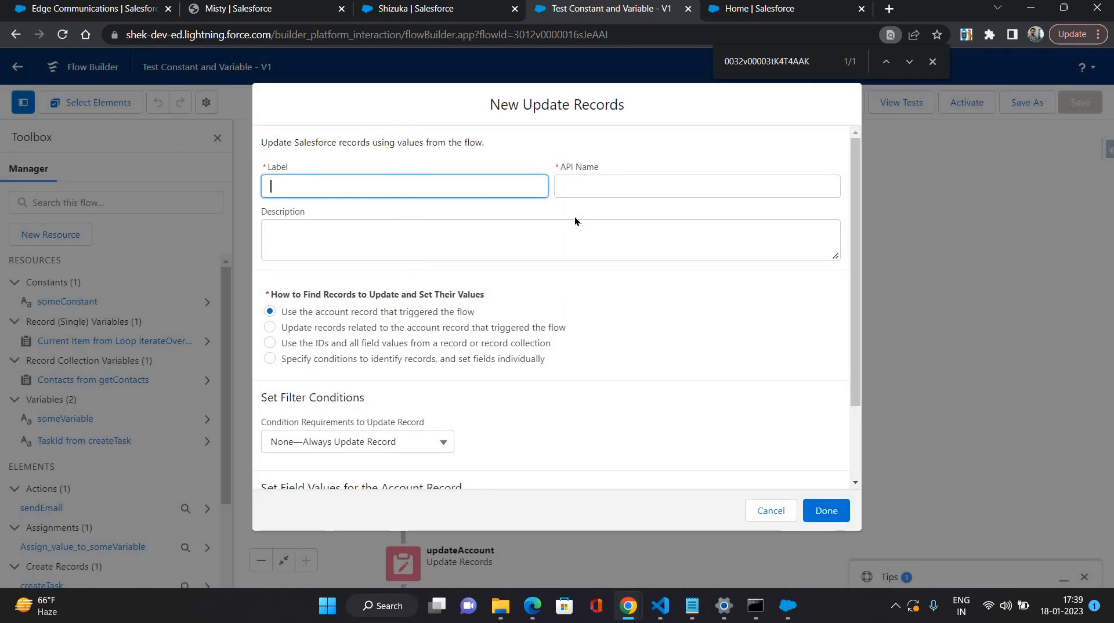
type("updateConatcts")
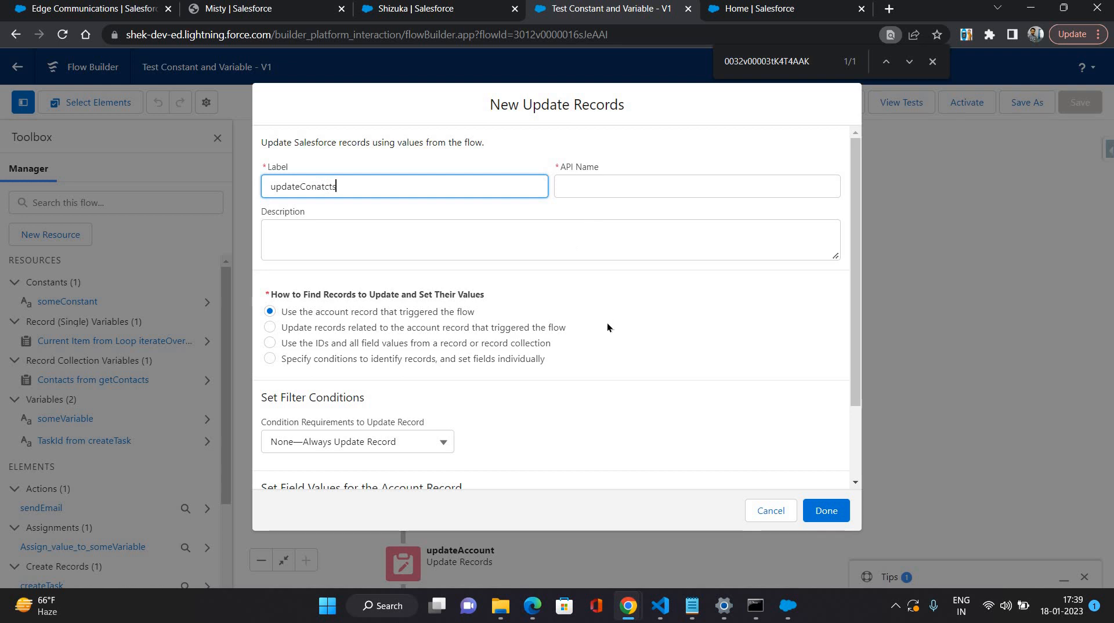
Step: Make updateConatcts use the IDs and all field values of Current Item from Loop iterateOverContacts, and finish the element
left_click(465, 337)
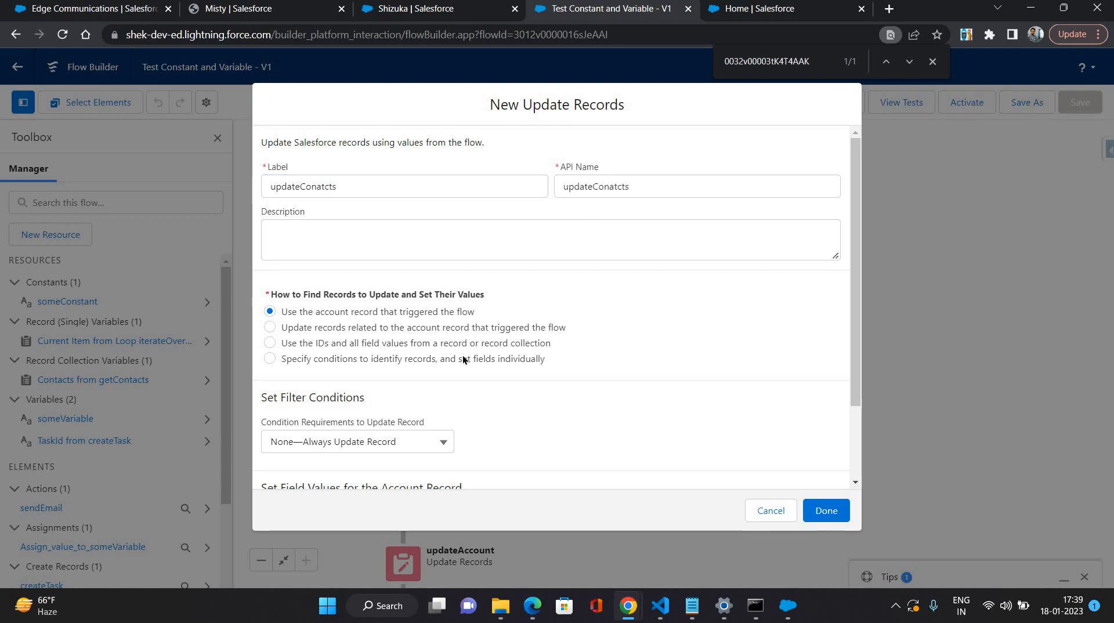
left_click(407, 358)
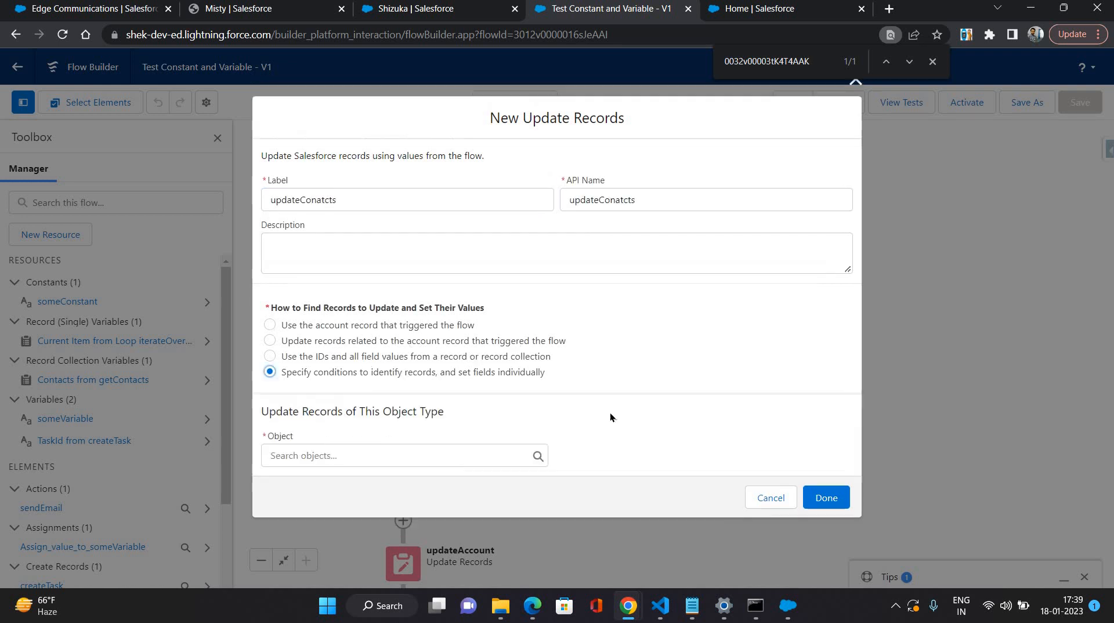
left_click(340, 356)
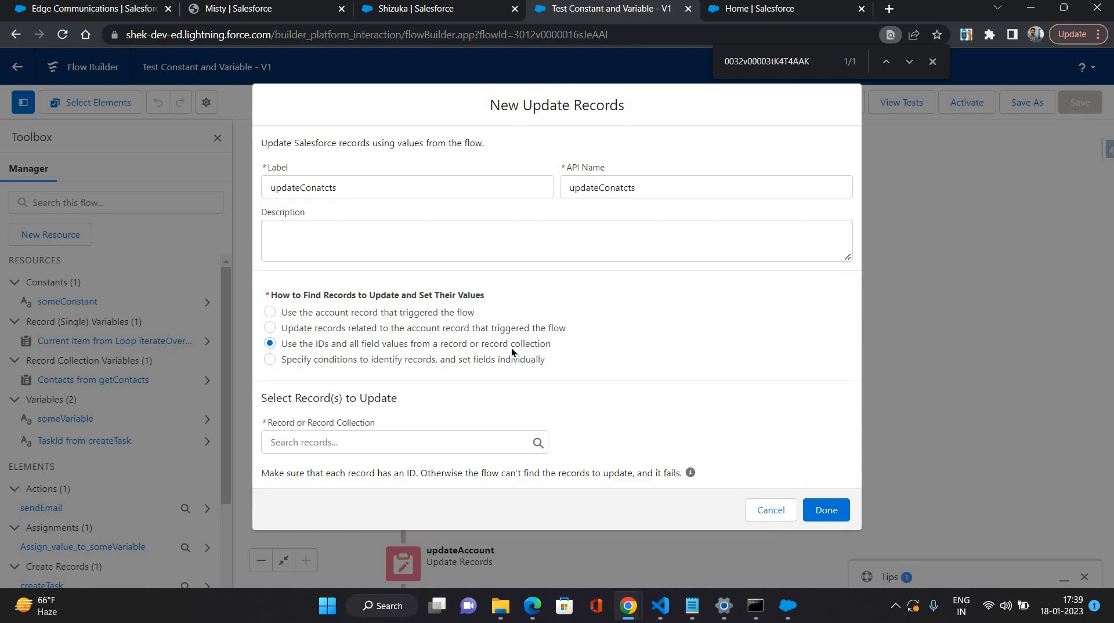
left_click(382, 448)
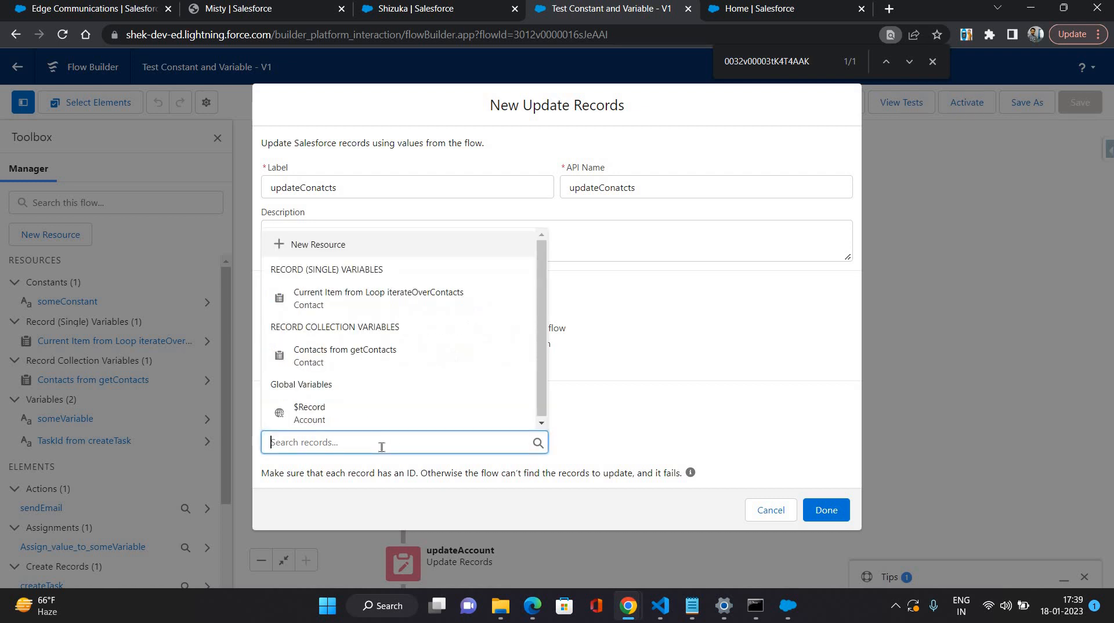
left_click(351, 304)
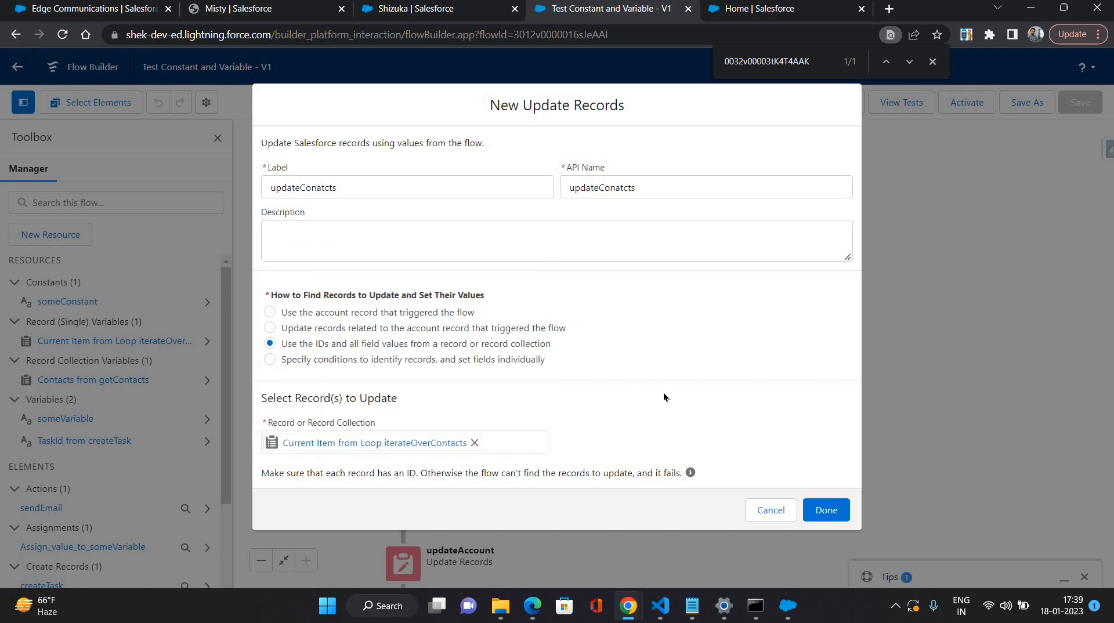
left_click(811, 504)
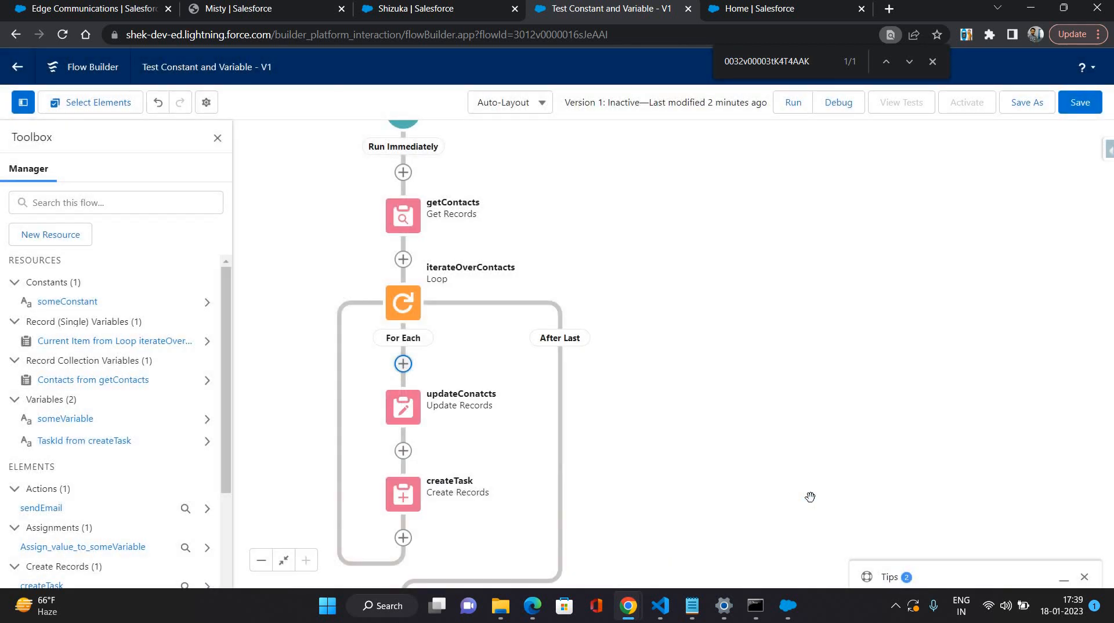
Step: Reopen the updateConatcts element and change its records to update to Contacts from getContacts
left_click(416, 438)
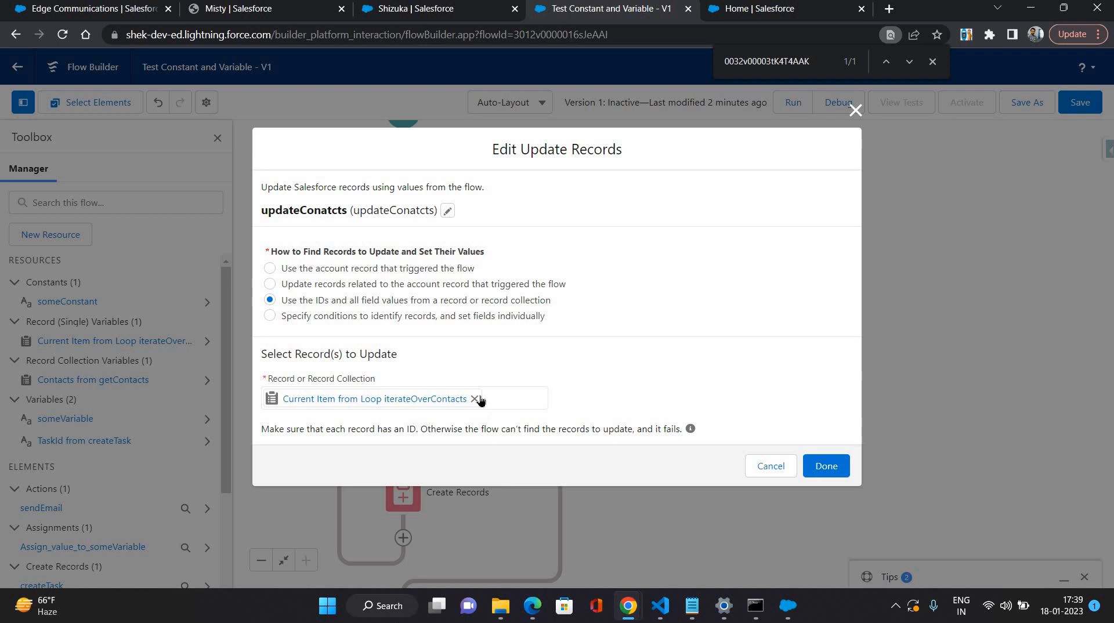
left_click(380, 400)
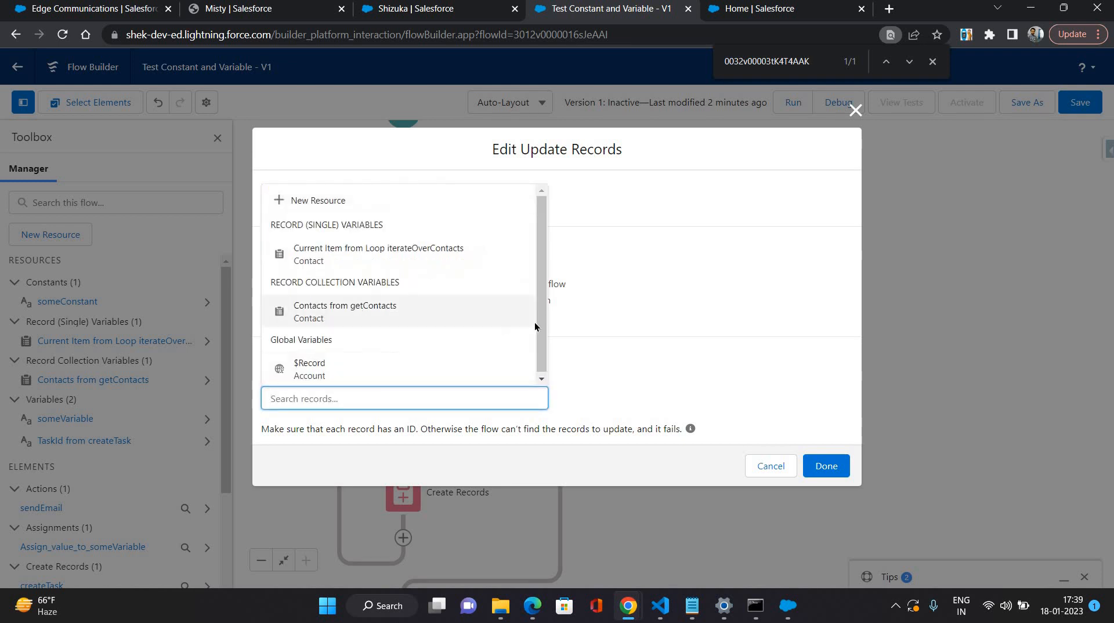
left_click(535, 320)
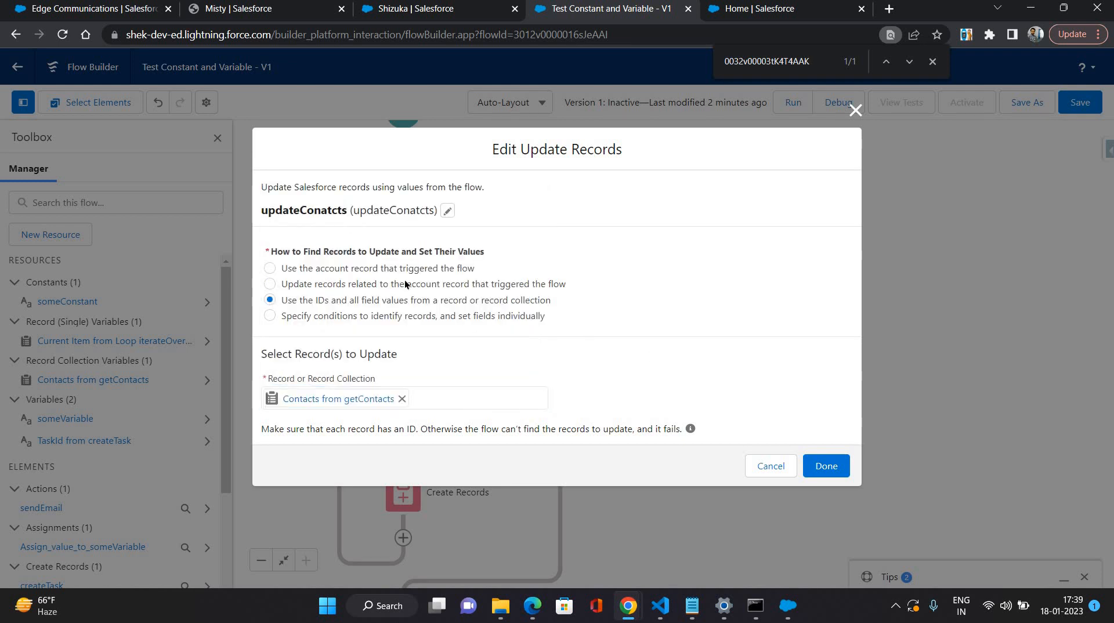
Step: Expand the element's name details and set it to specify conditions to identify records and set fields individually
left_click(447, 211)
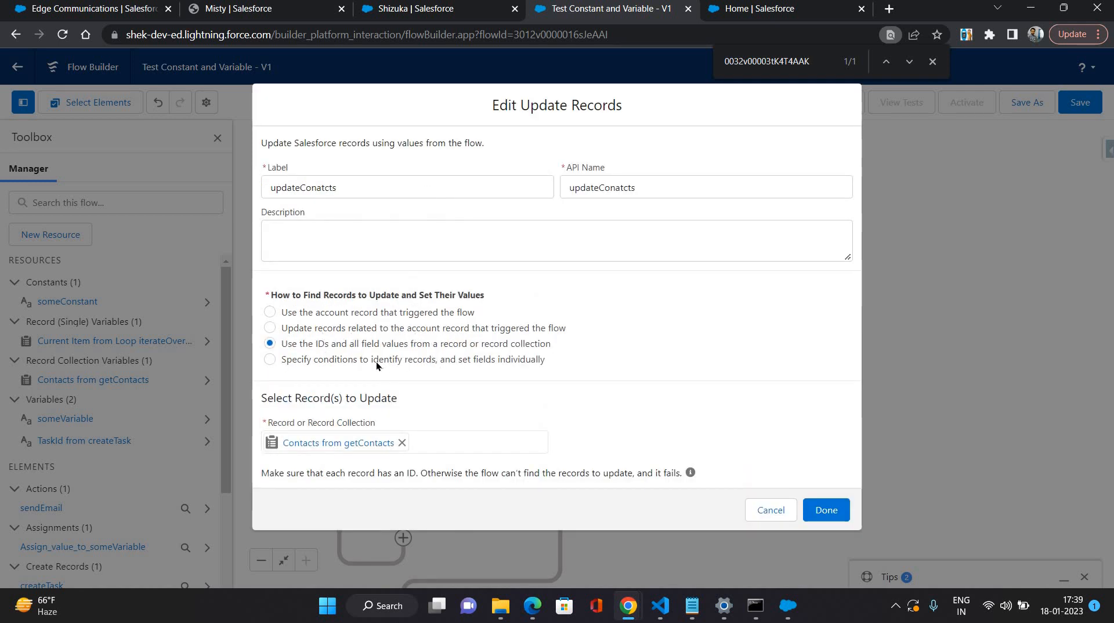
left_click(499, 360)
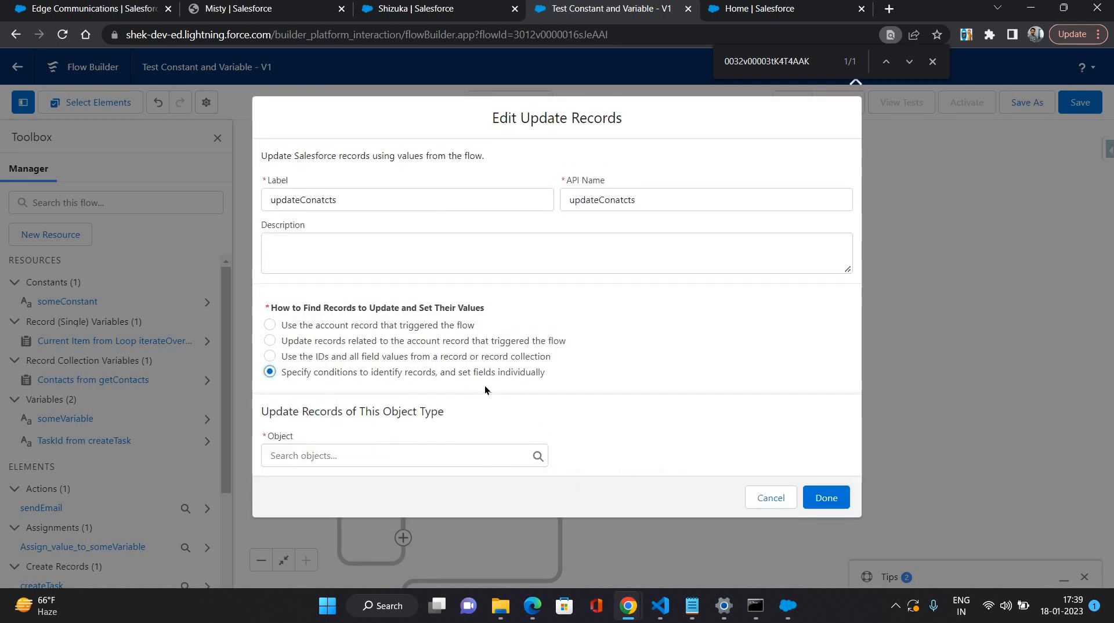
left_click(404, 356)
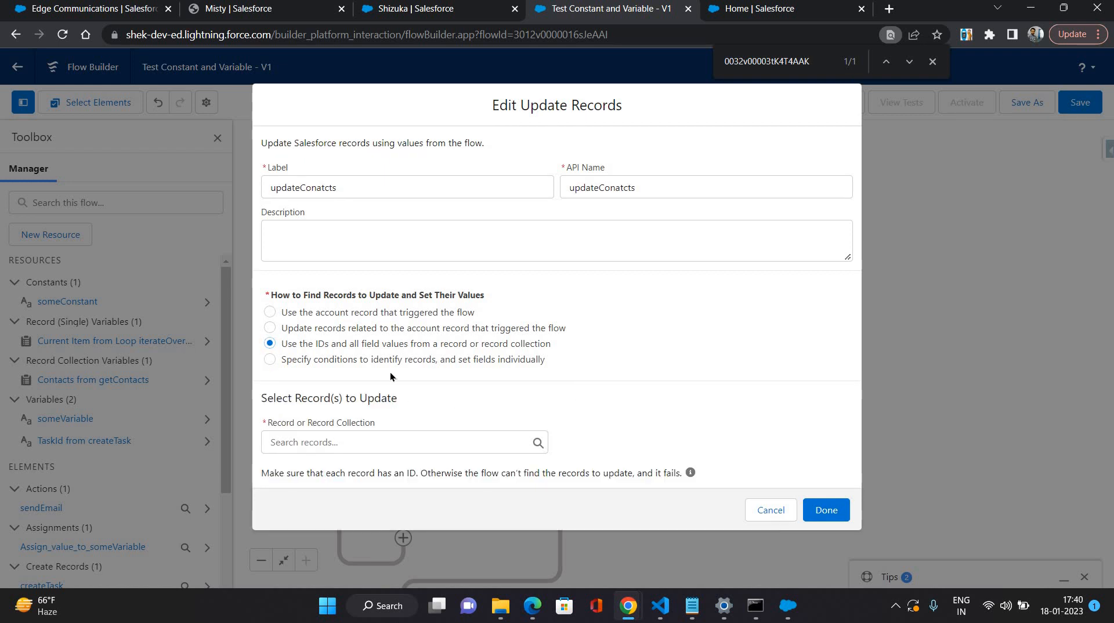
key("Down")
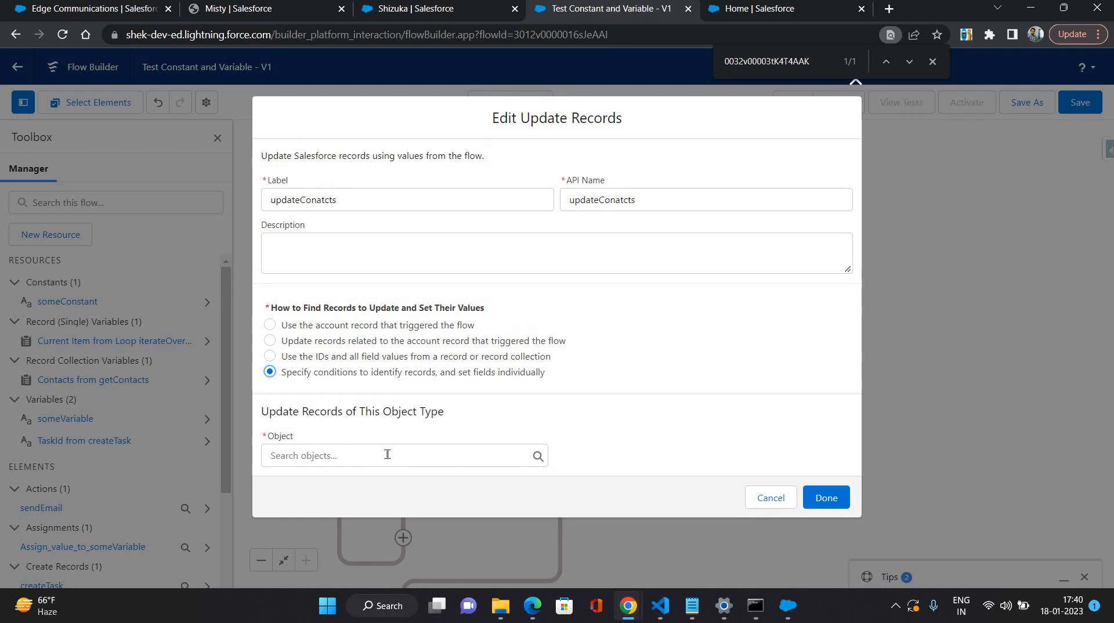
Step: Choose Contact as the object type whose records are updated
left_click(385, 454)
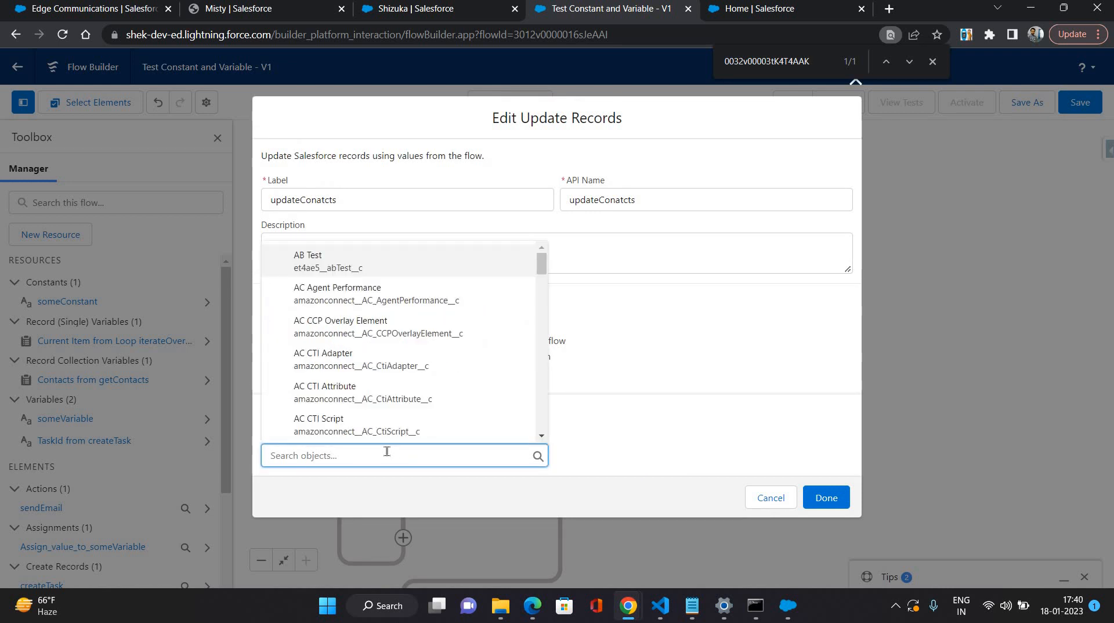
type("conatct")
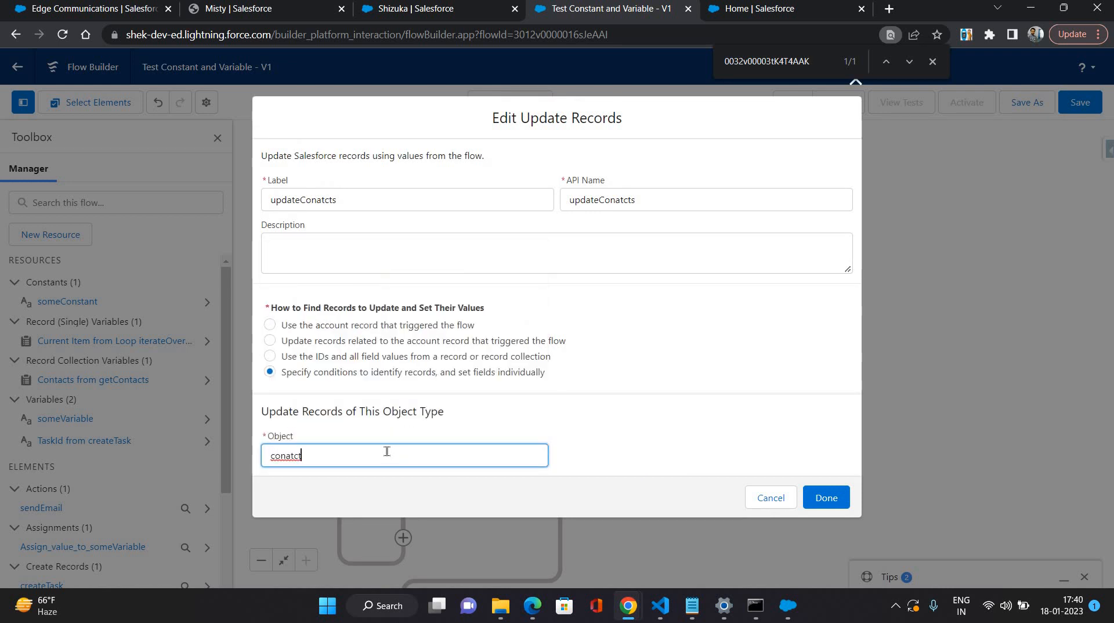
key("BackSpace")
key("BackSpace")
key("BackSpace")
key("BackSpace")
type("tatc")
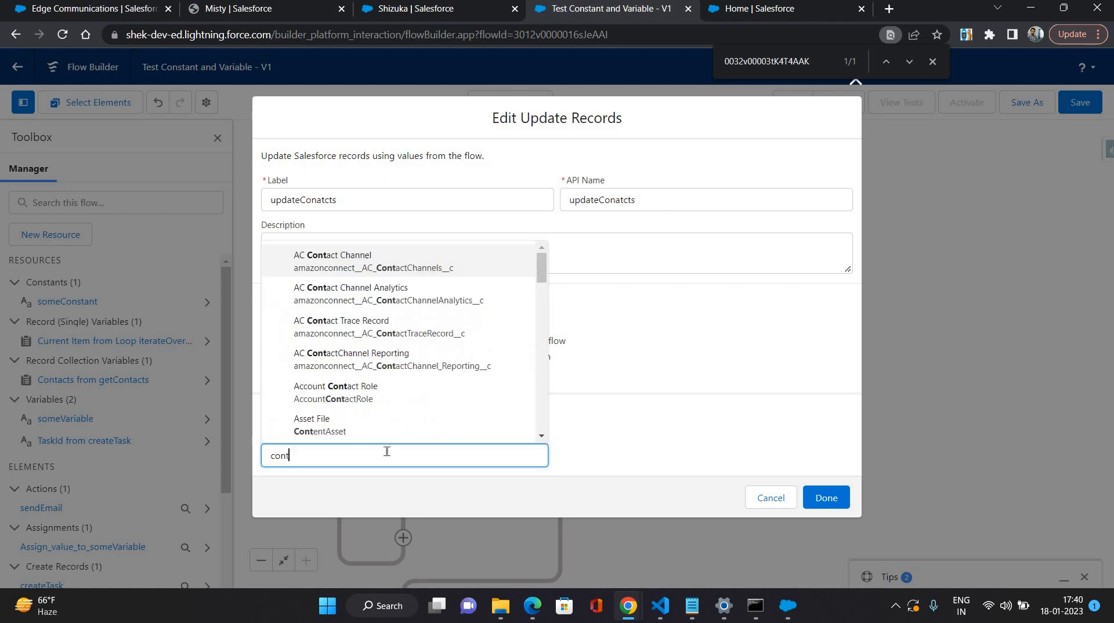
key("BackSpace")
key("BackSpace")
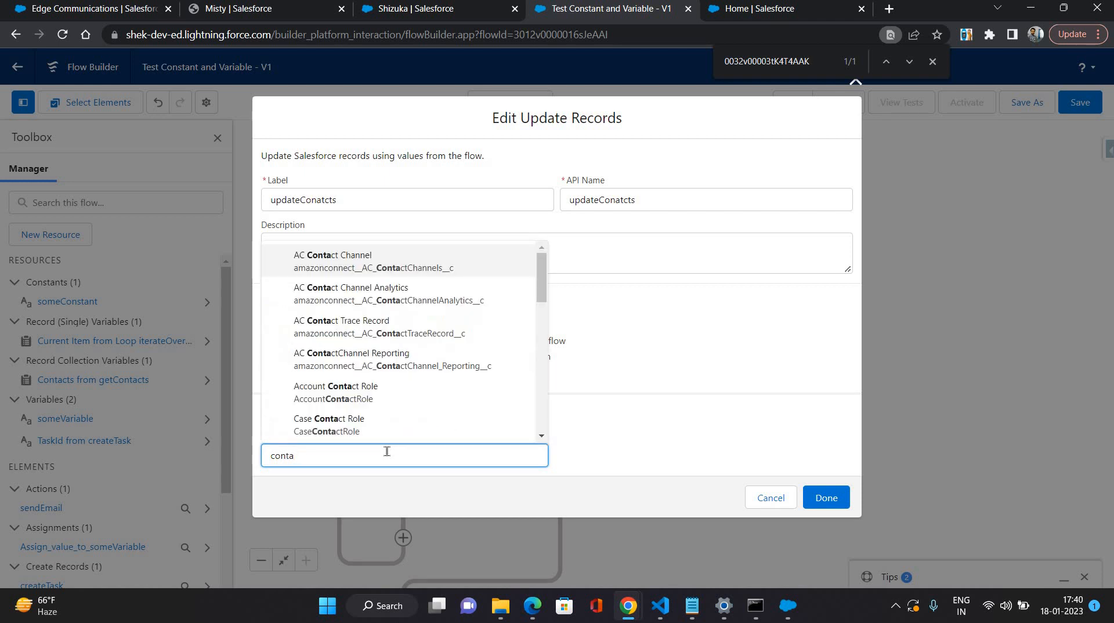
type("ct")
scroll(356, 326, "down", 2)
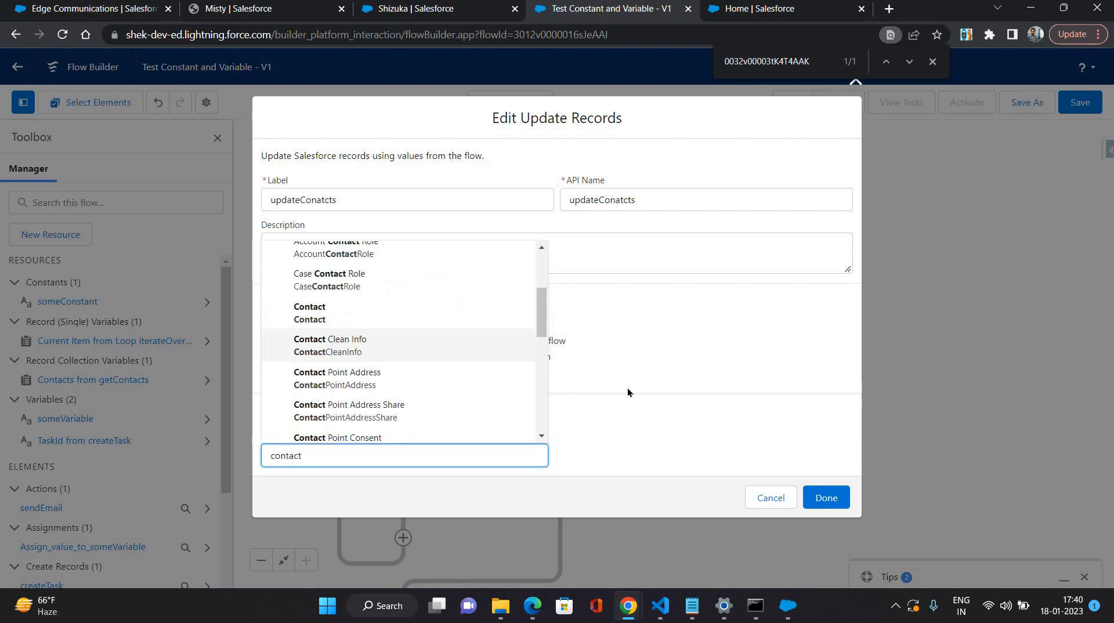
key("Up")
key("Return")
Step: Start a filter condition on the contact records with field Id and operator Equals, and open its value choices
scroll(382, 355, "down", 3)
left_click(372, 360)
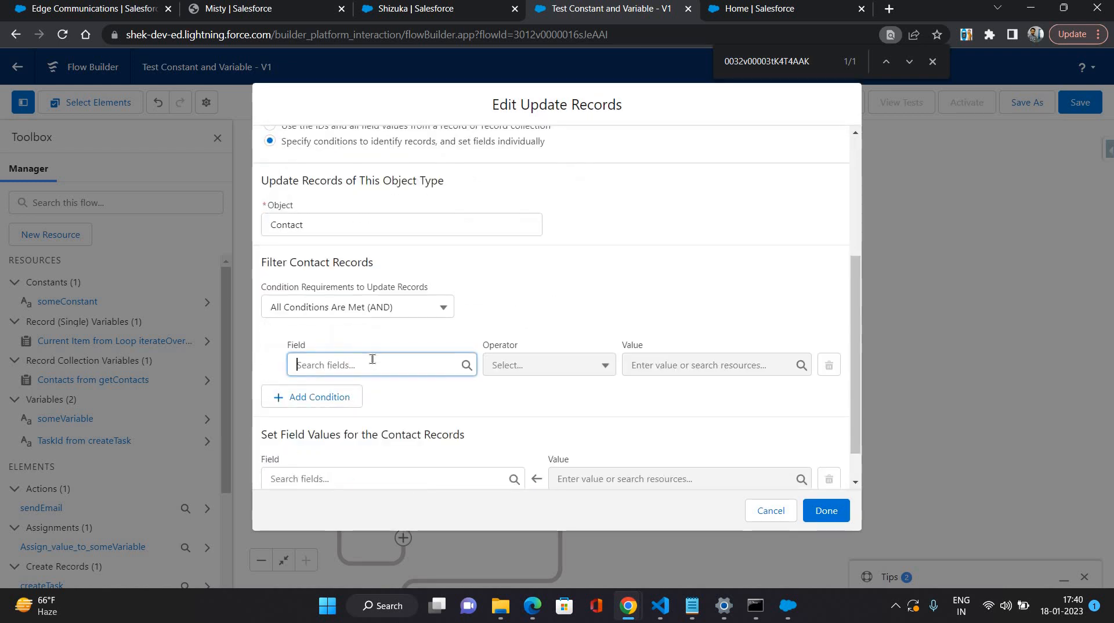
type("Id")
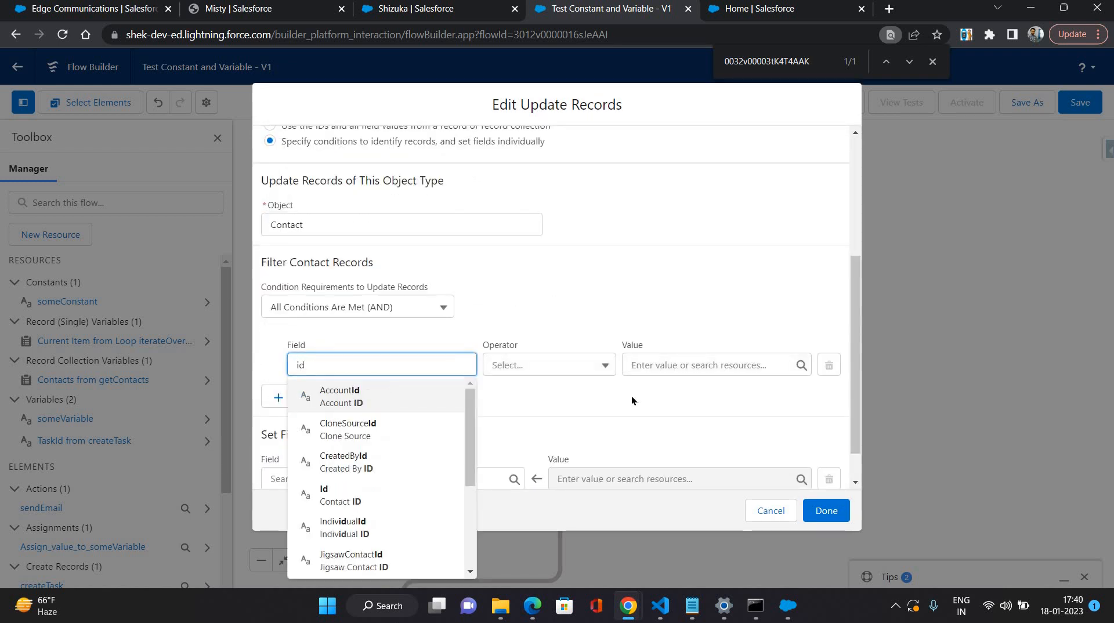
key("Down")
key("Down")
key("Down")
key("Return")
left_click(683, 361)
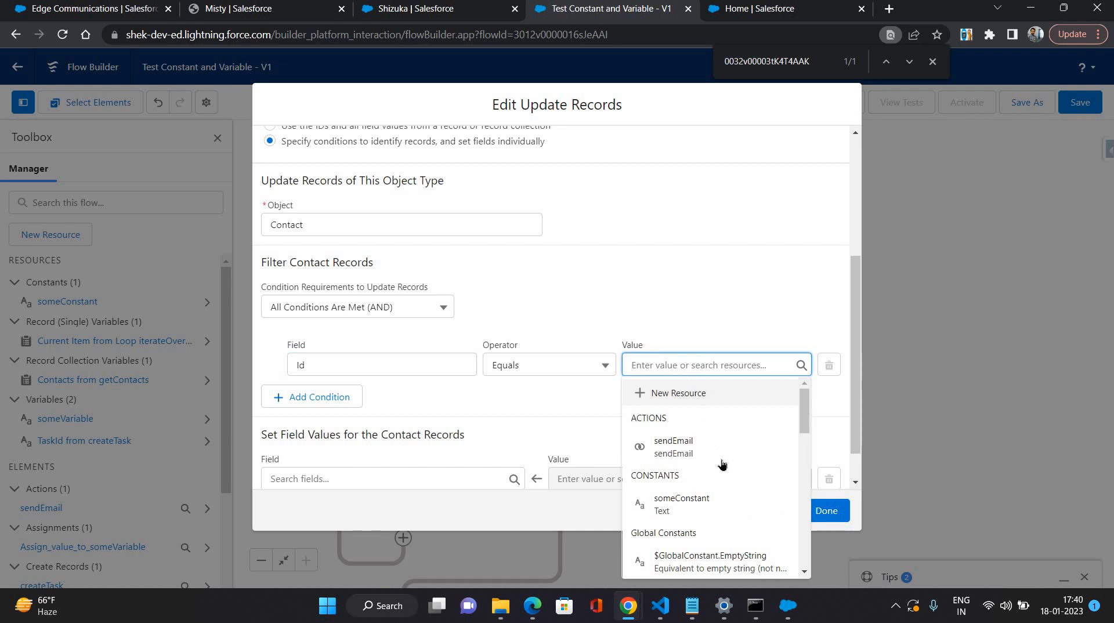
Step: Browse the resources available as the Id condition's value and review the settings of the updateConatcts element
scroll(723, 463, "down", 2)
scroll(725, 464, "down", 2)
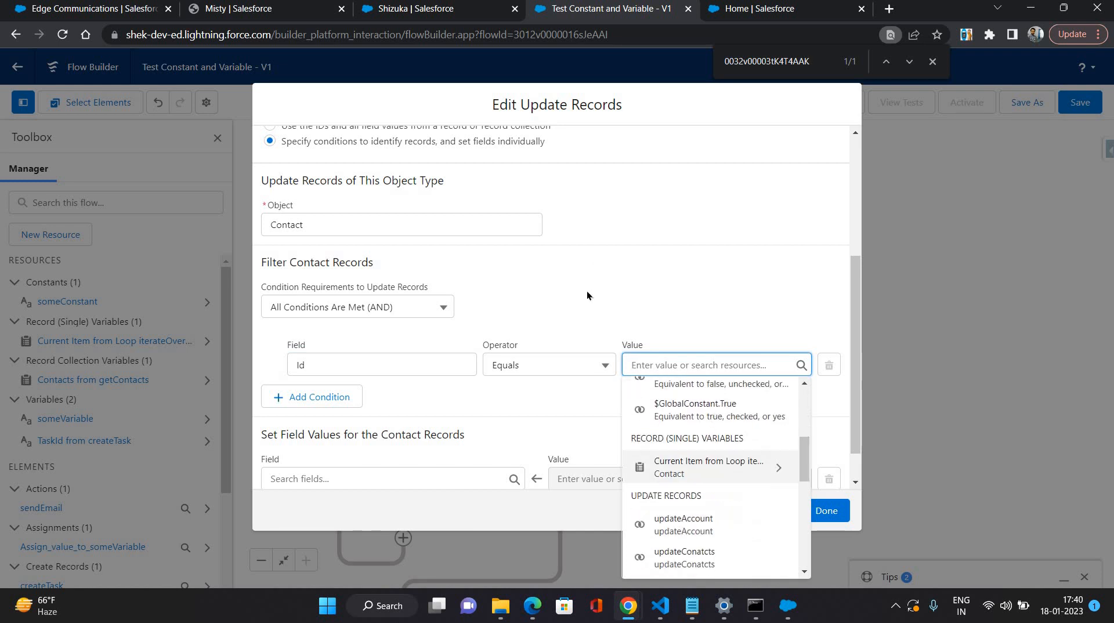
left_click(589, 307)
scroll(592, 336, "up", 1)
scroll(576, 377, "down", 2)
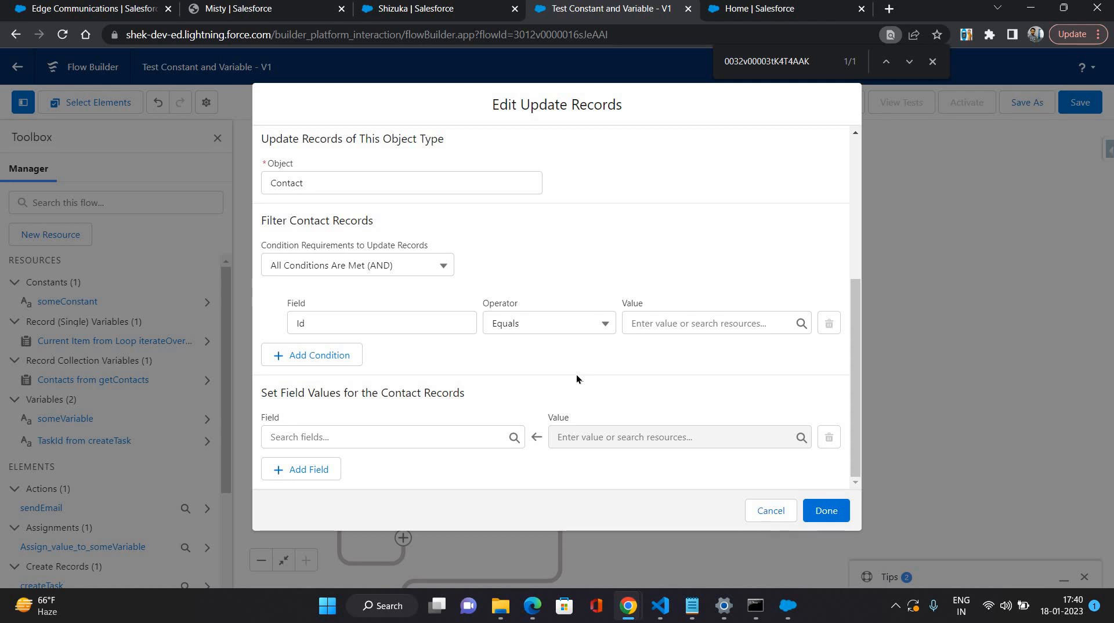
scroll(576, 374, "up", 4)
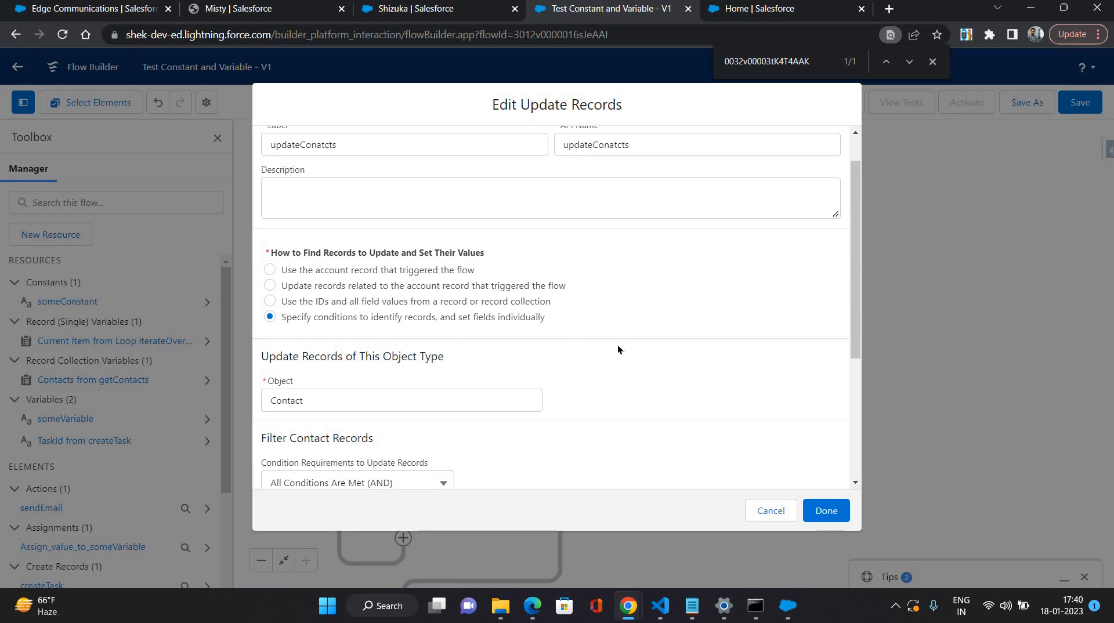
scroll(617, 348, "down", 2)
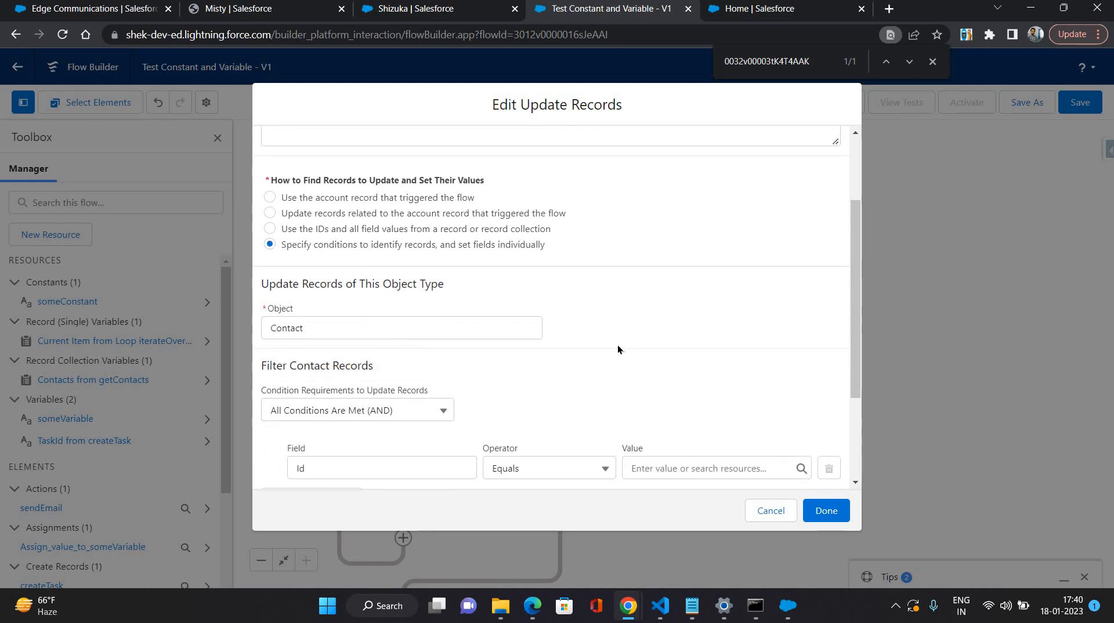
Step: Set the Id condition's value to the Id of the current item from the iterateOverContacts loop
scroll(617, 348, "down", 1)
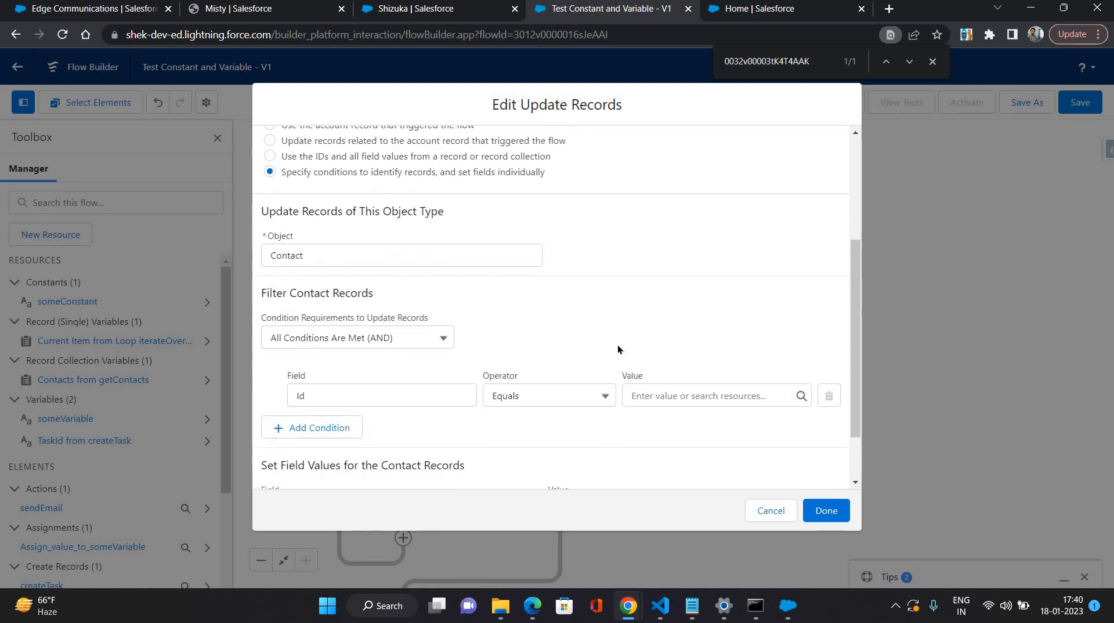
scroll(617, 348, "down", 1)
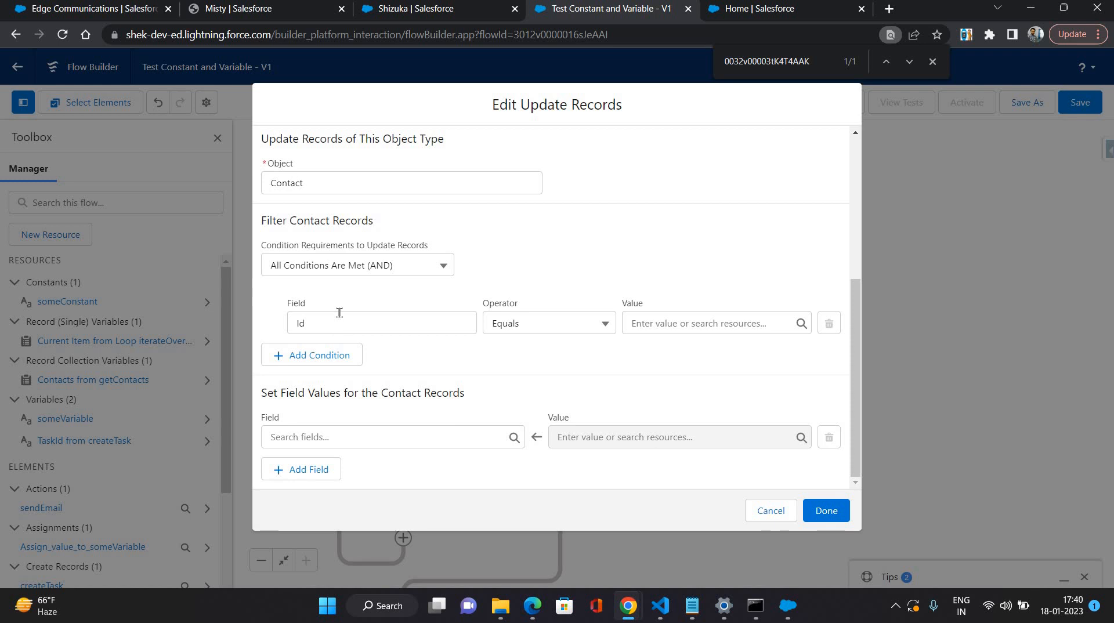
left_click(687, 323)
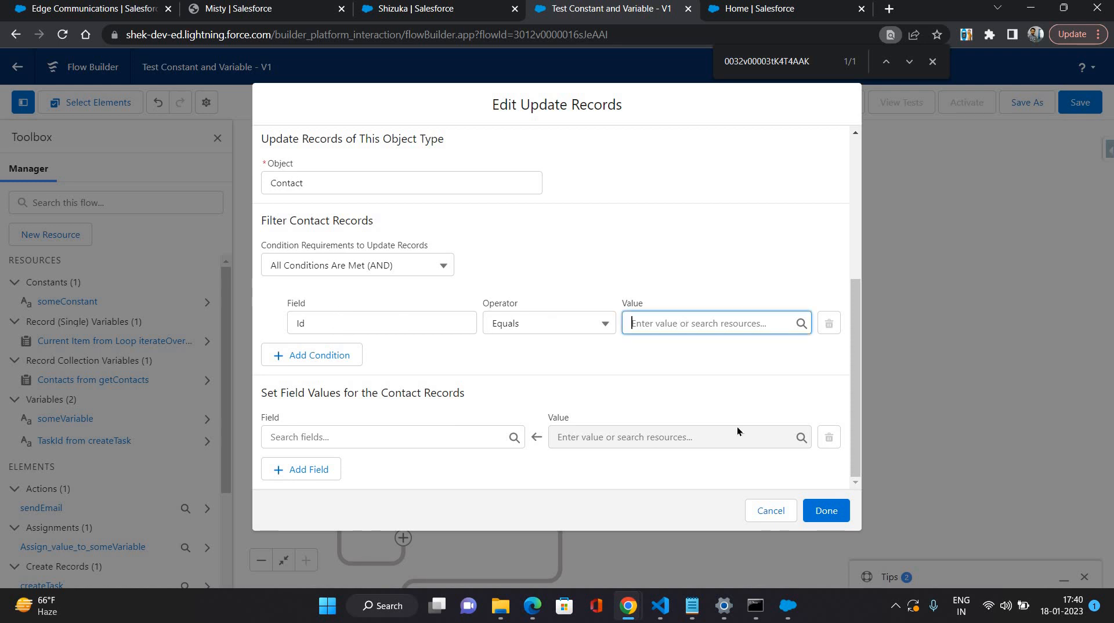
scroll(734, 432, "down", 5)
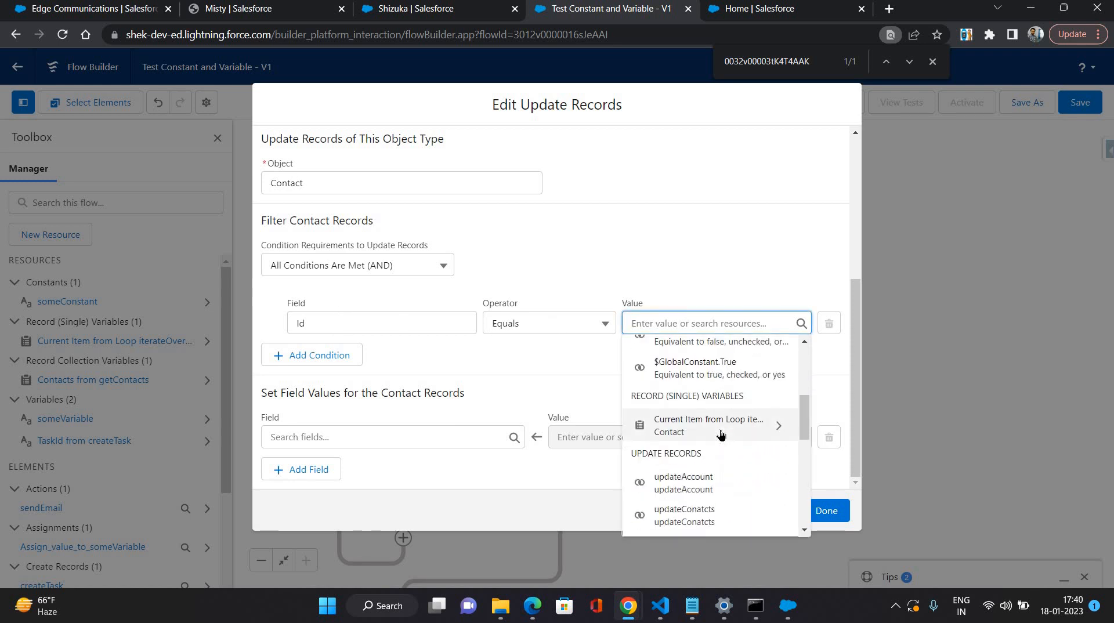
left_click(720, 427)
key("BackSpace")
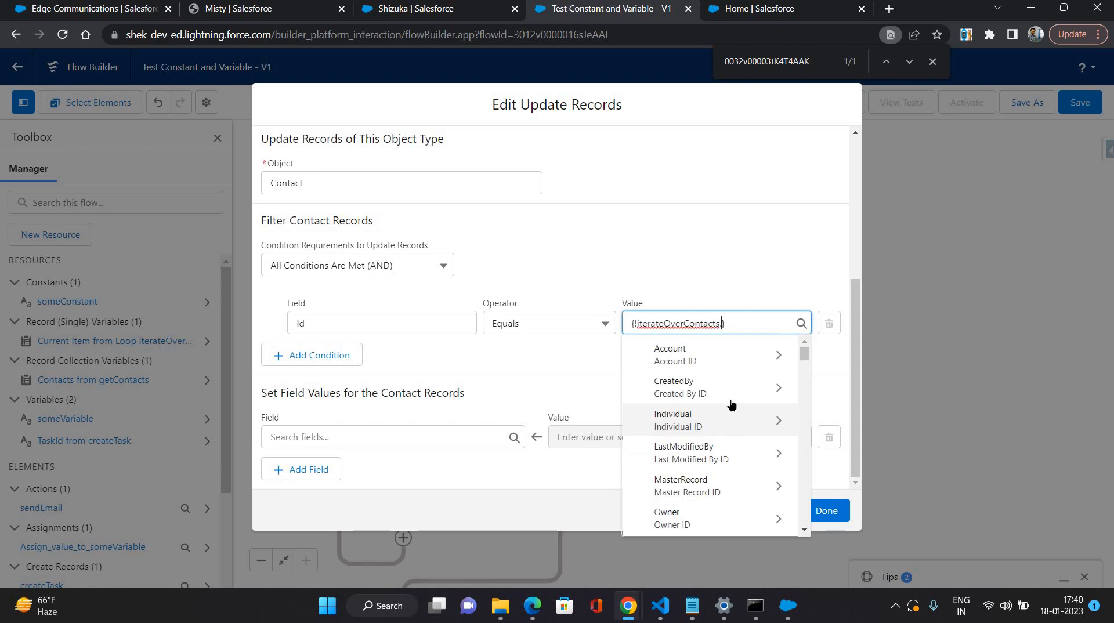
scroll(726, 432, "down", 1)
scroll(725, 431, "down", 10)
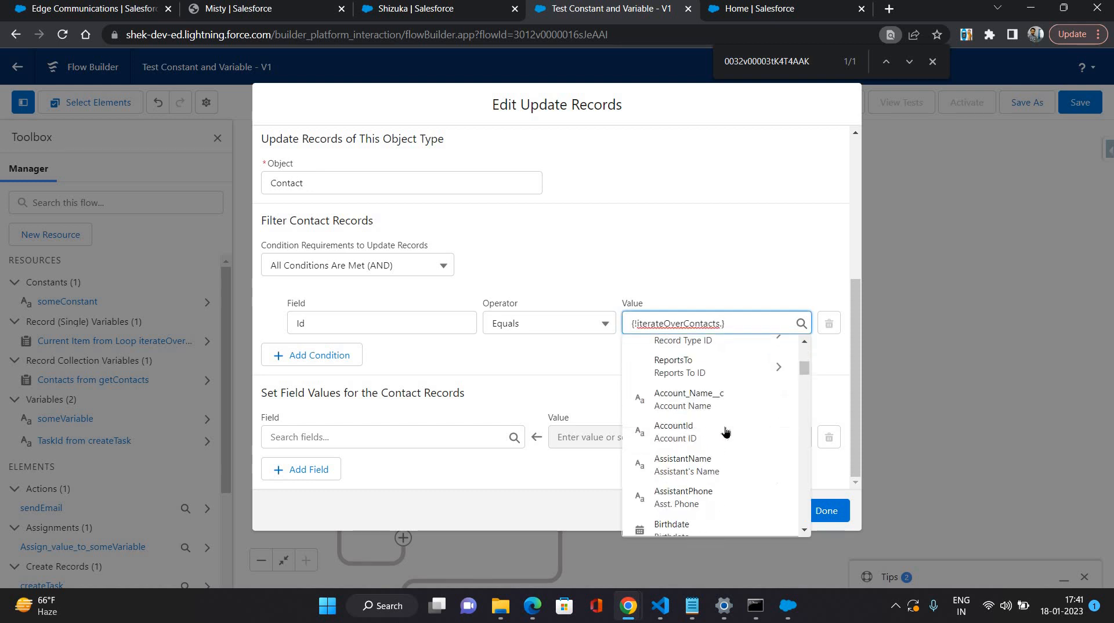
scroll(725, 432, "down", 5)
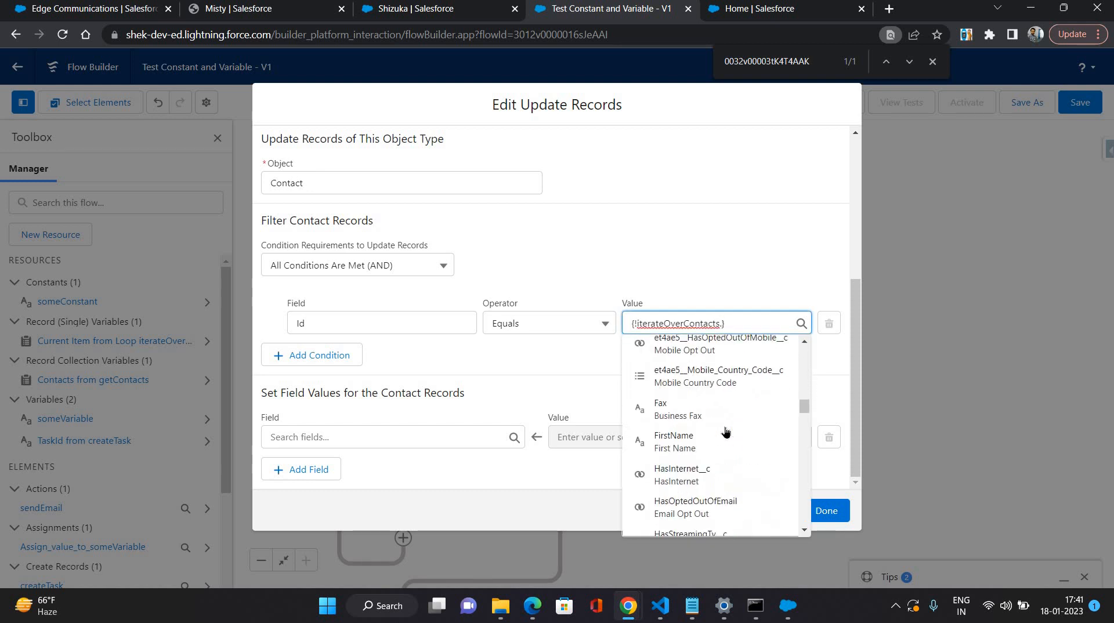
left_click(726, 460)
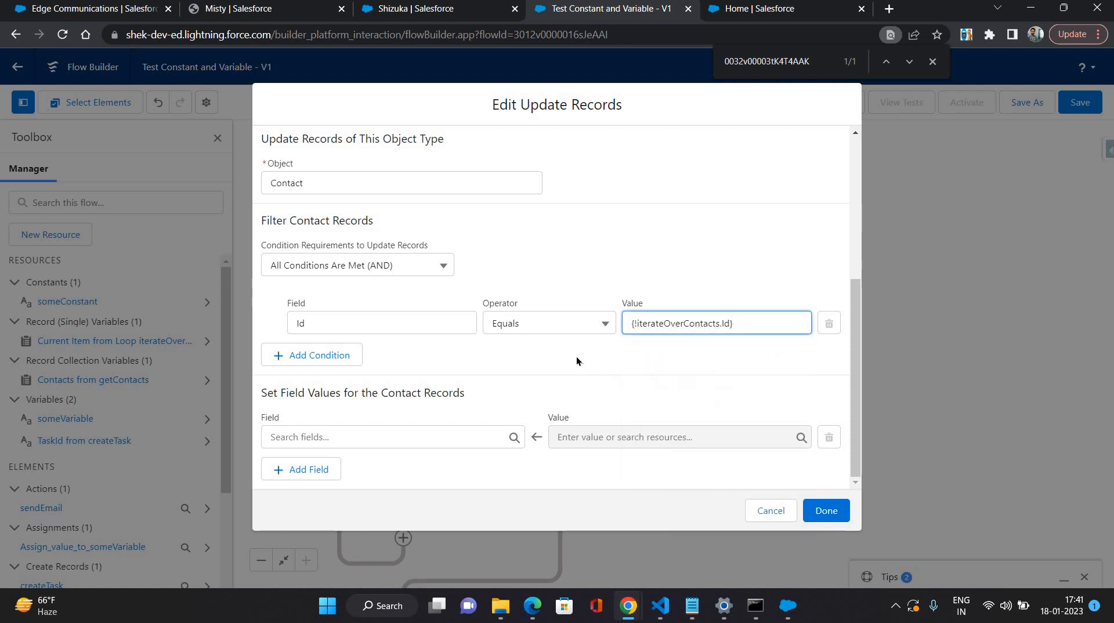
left_click(576, 357)
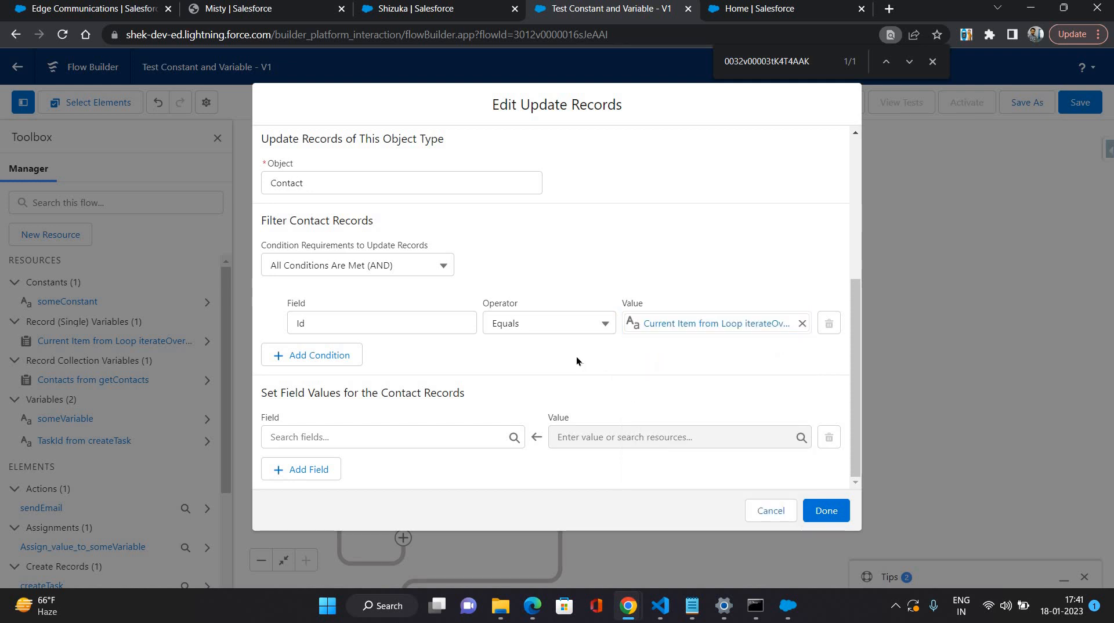
Step: Set the contact's LeadSource field to Partner Referral and finish editing the update element
left_click(418, 436)
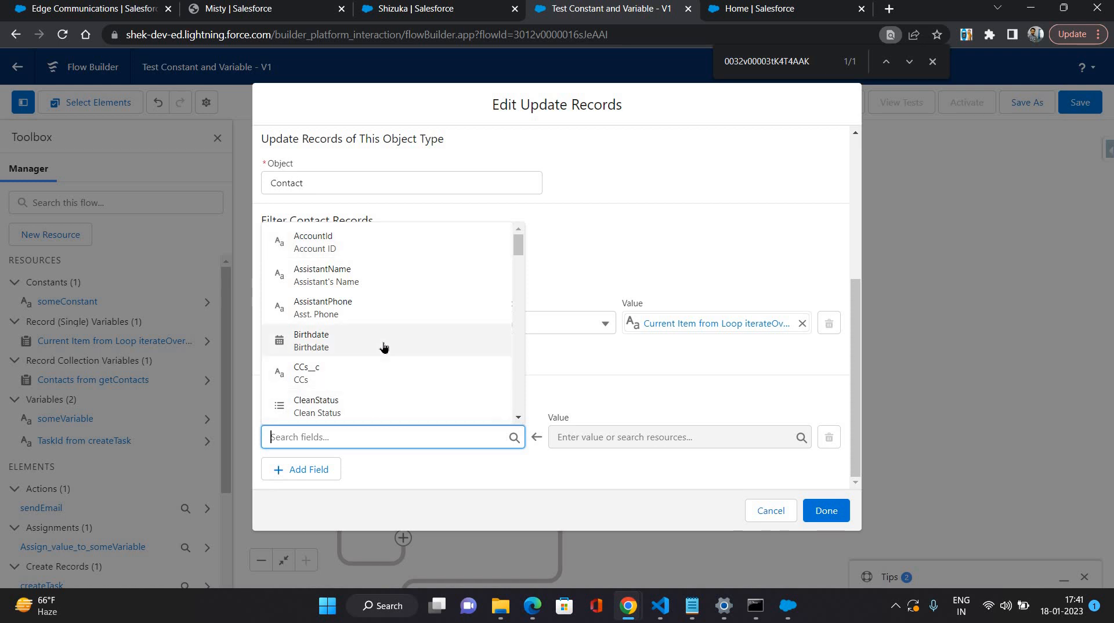
scroll(383, 345, "down", 2)
scroll(383, 347, "down", 6)
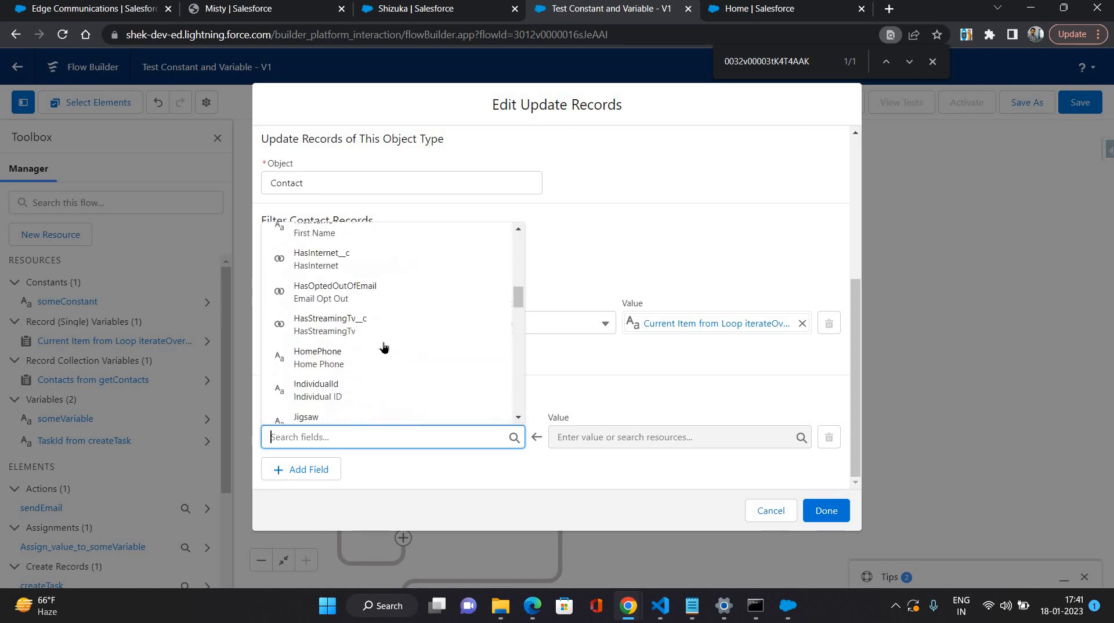
scroll(383, 347, "down", 2)
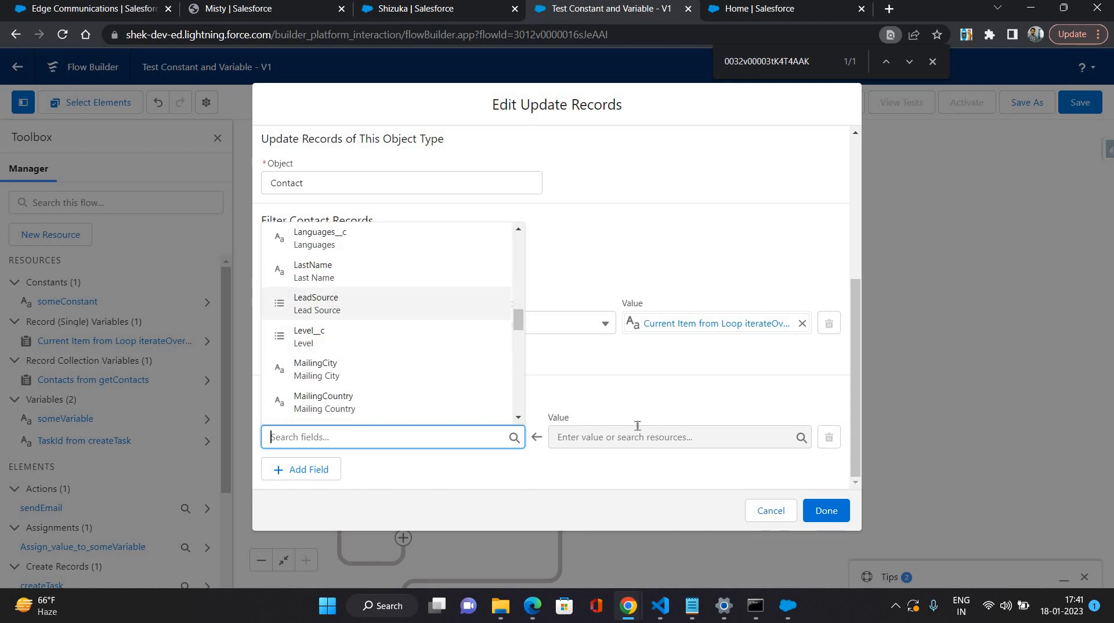
left_click(339, 303)
left_click(641, 432)
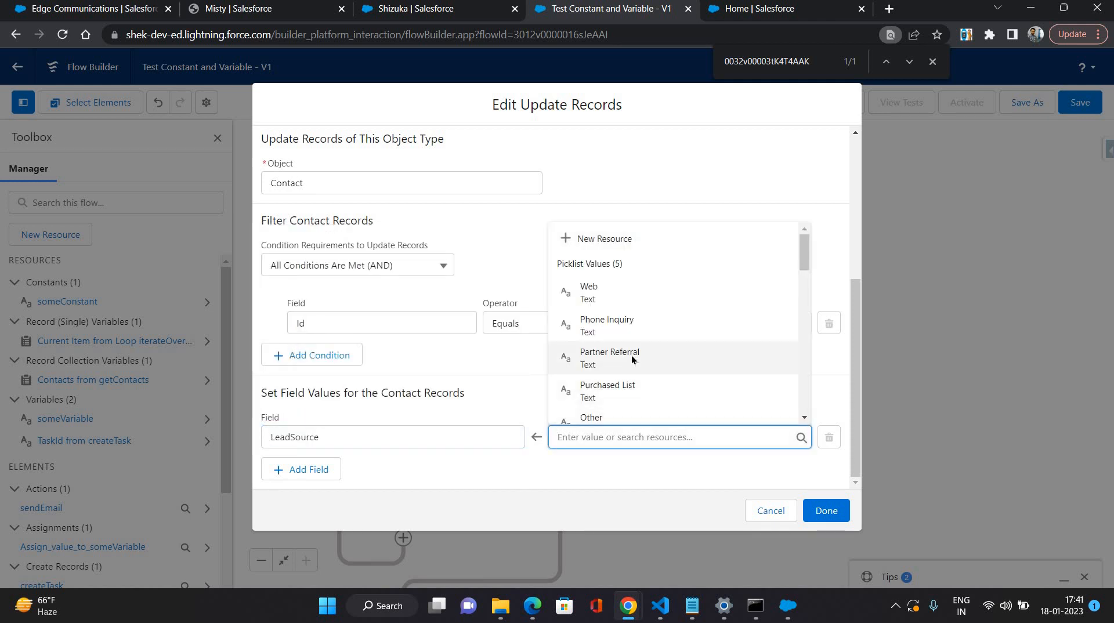
key("Return")
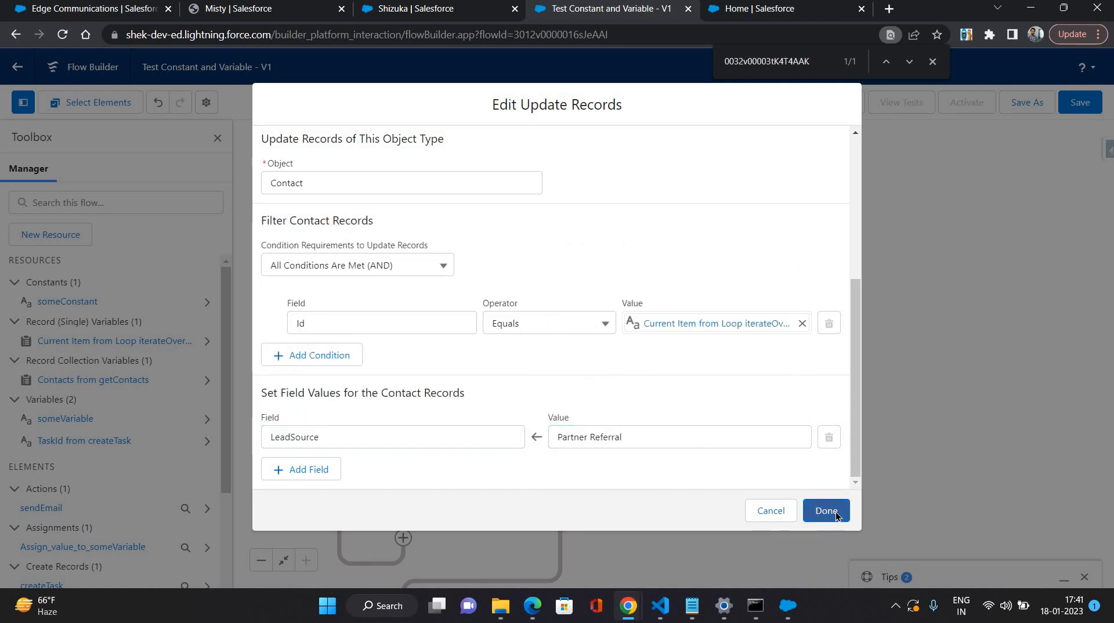
left_click(826, 511)
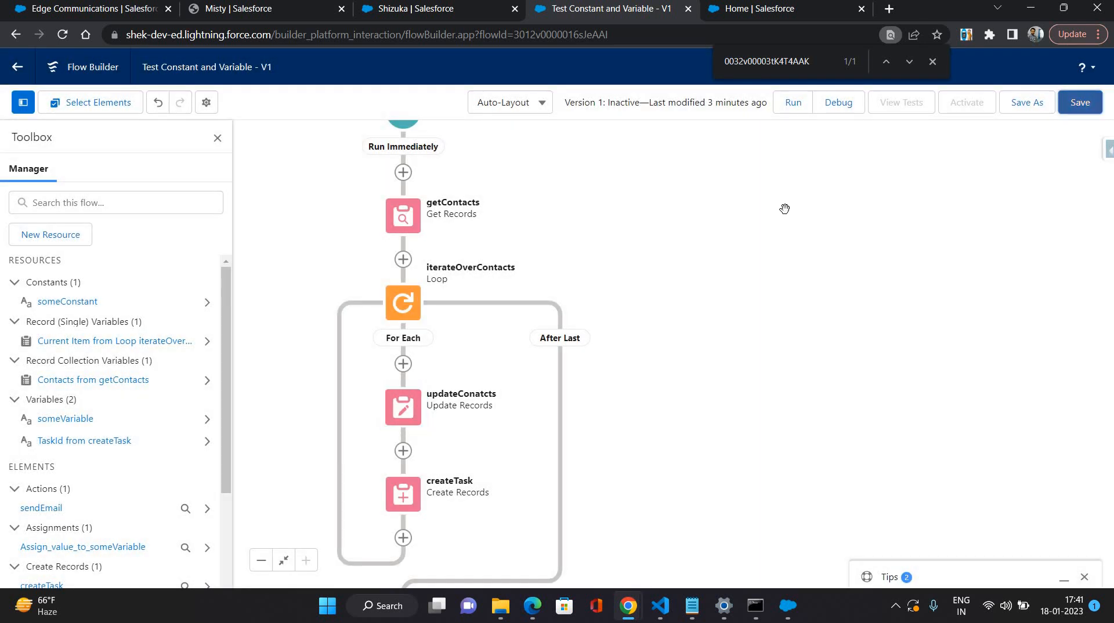
Step: Save the flow and debug its Run Immediately path with an account as the triggering record
key("ctrl+s")
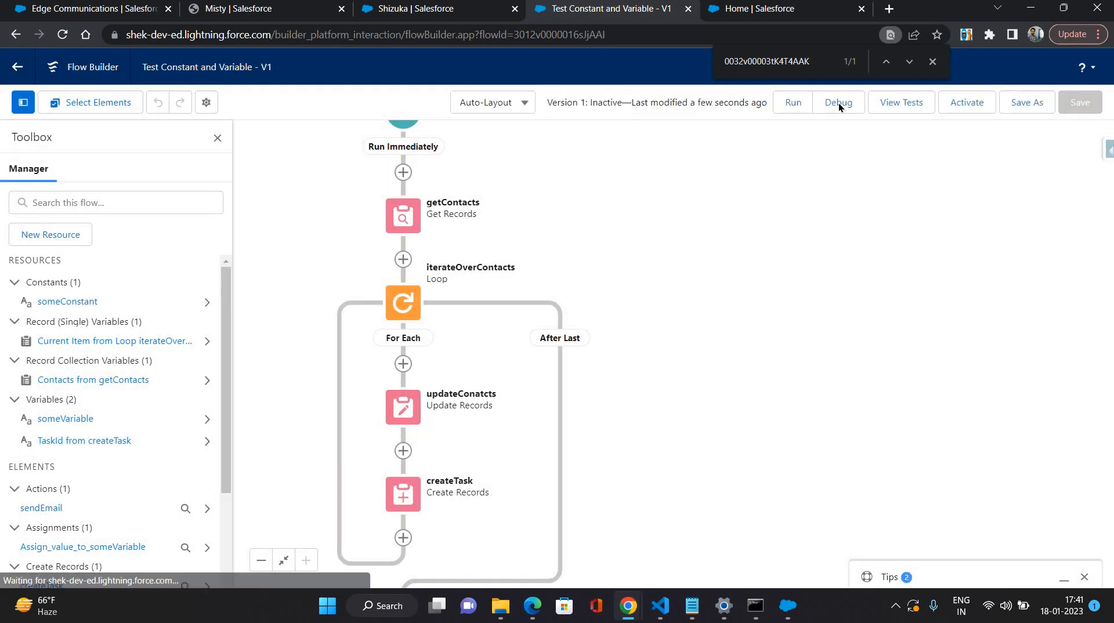
left_click(837, 103)
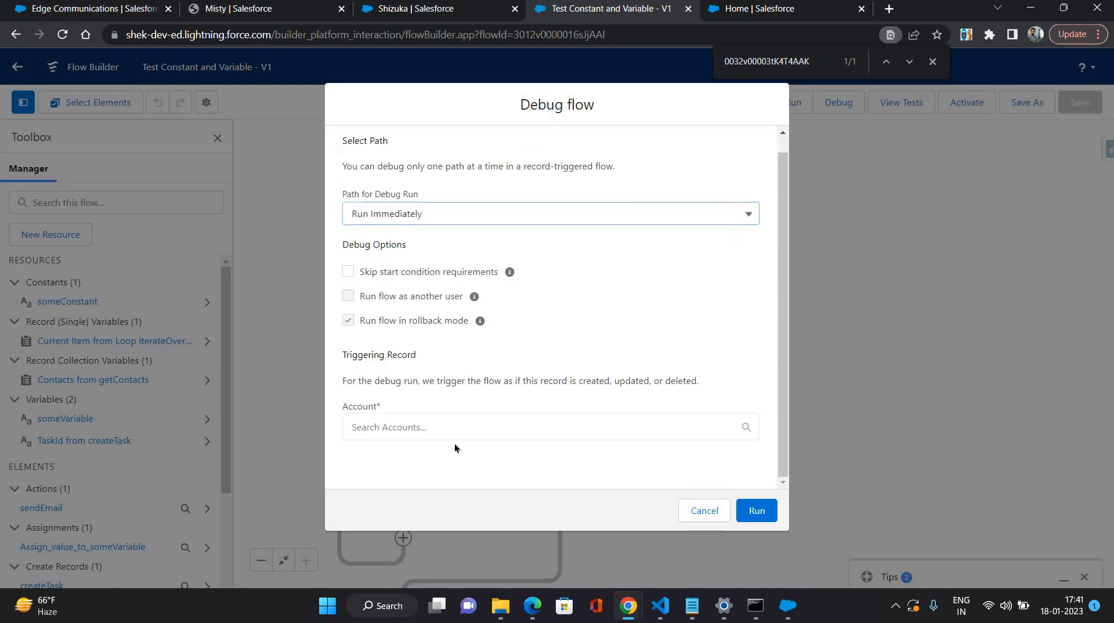
left_click(455, 436)
left_click(455, 458)
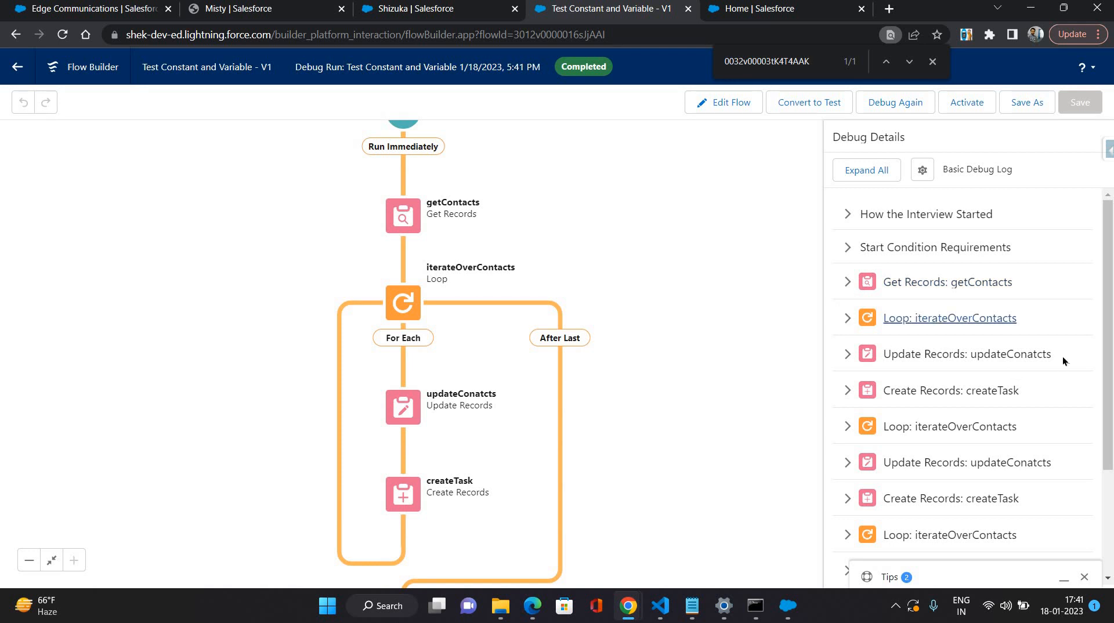
Step: Review the first loop iteration in the debug details, including the looped contact IDs, the LeadSource update and the created task
left_click(980, 318)
triple_click(846, 356)
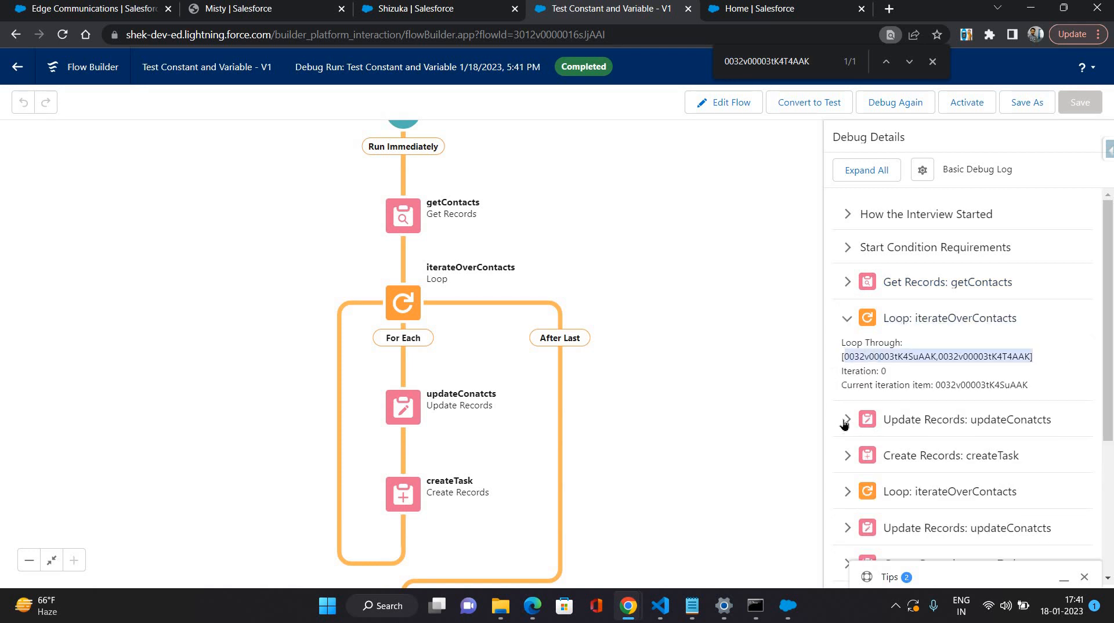
left_click(1040, 421)
scroll(980, 320, "down", 4)
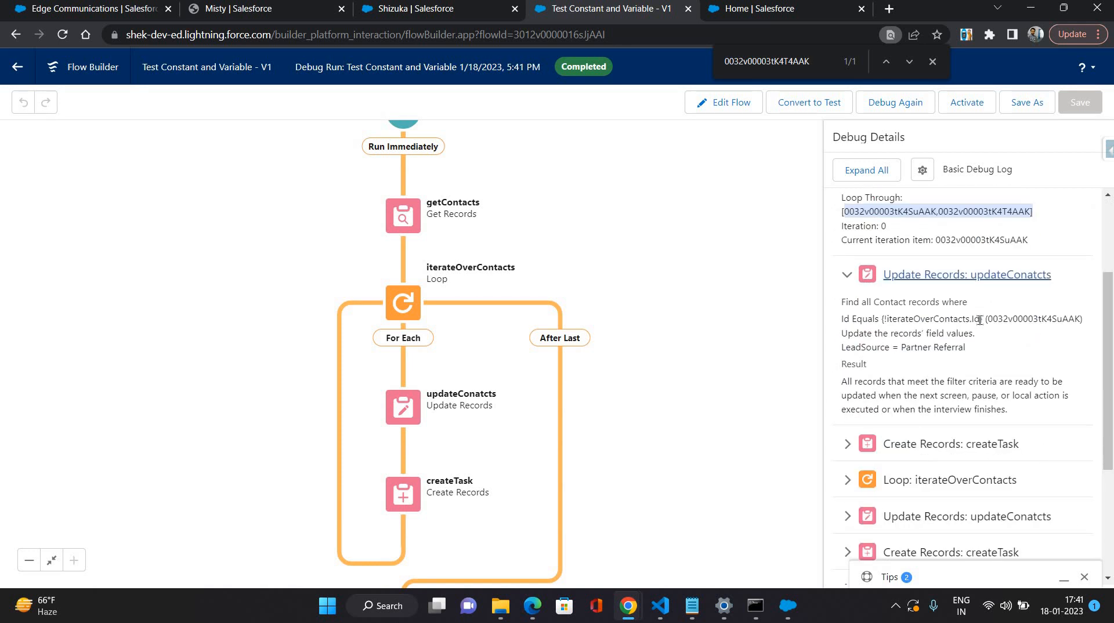
left_click(951, 371)
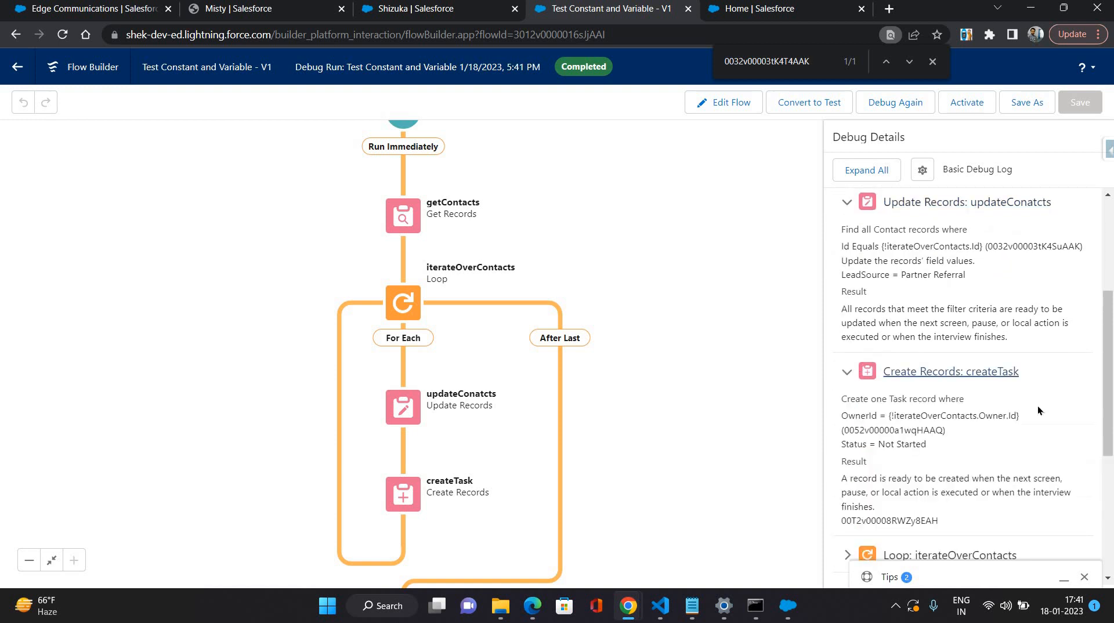
scroll(1028, 392, "down", 1)
scroll(934, 330, "up", 2)
left_click(900, 342)
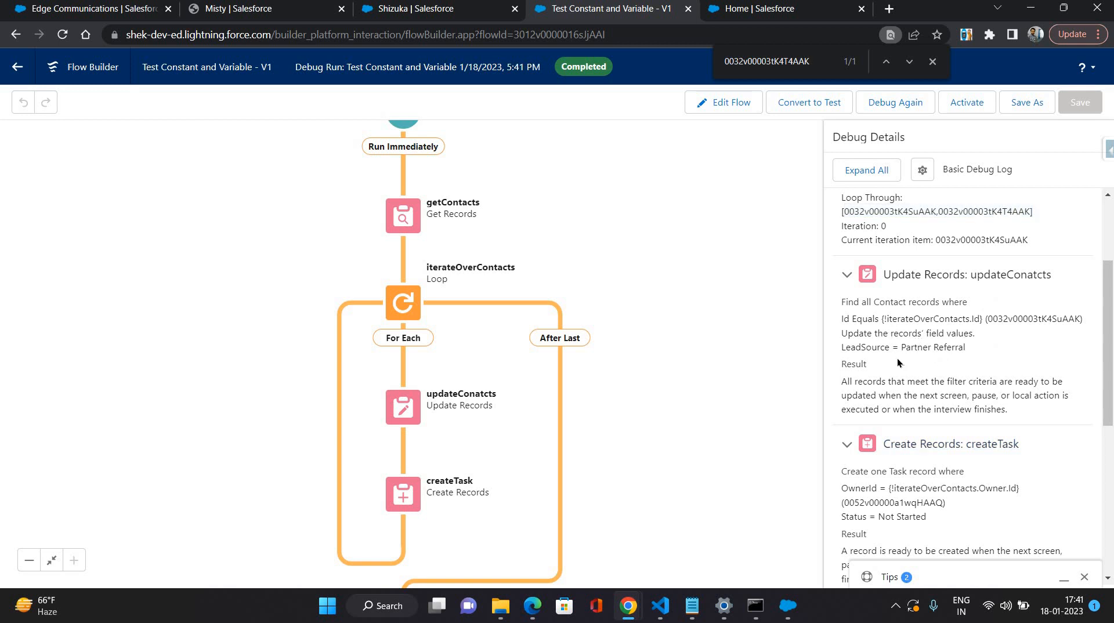
double_click(864, 347)
left_click_drag(901, 348, 966, 348)
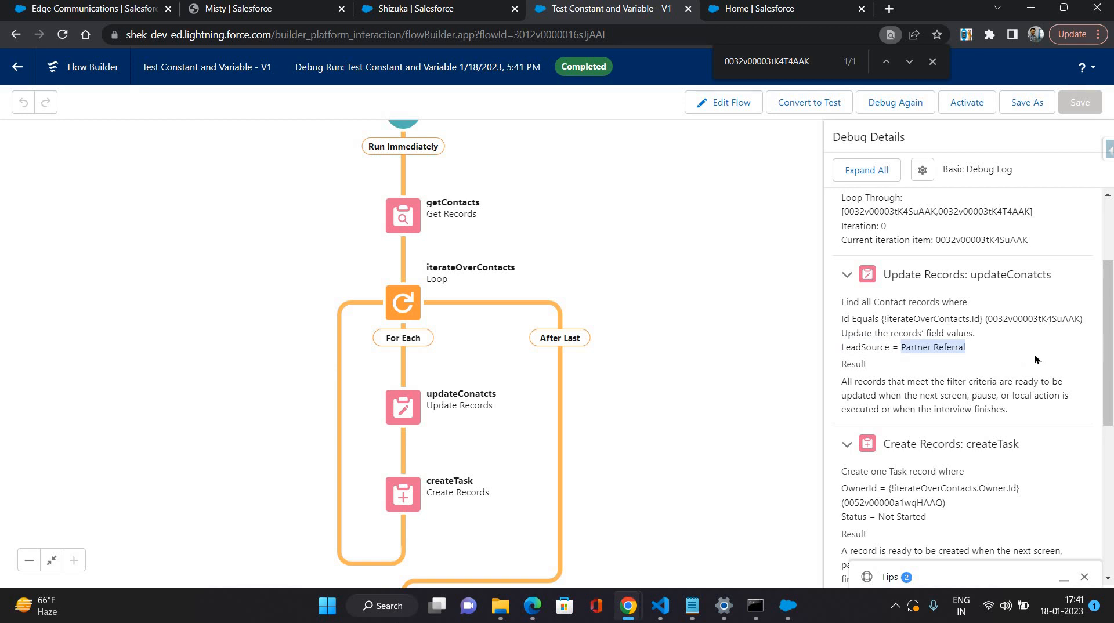
left_click(992, 335)
Step: Examine the second loop iteration's current contact and its updateConatcts field values in the debug details
scroll(992, 335, "down", 6)
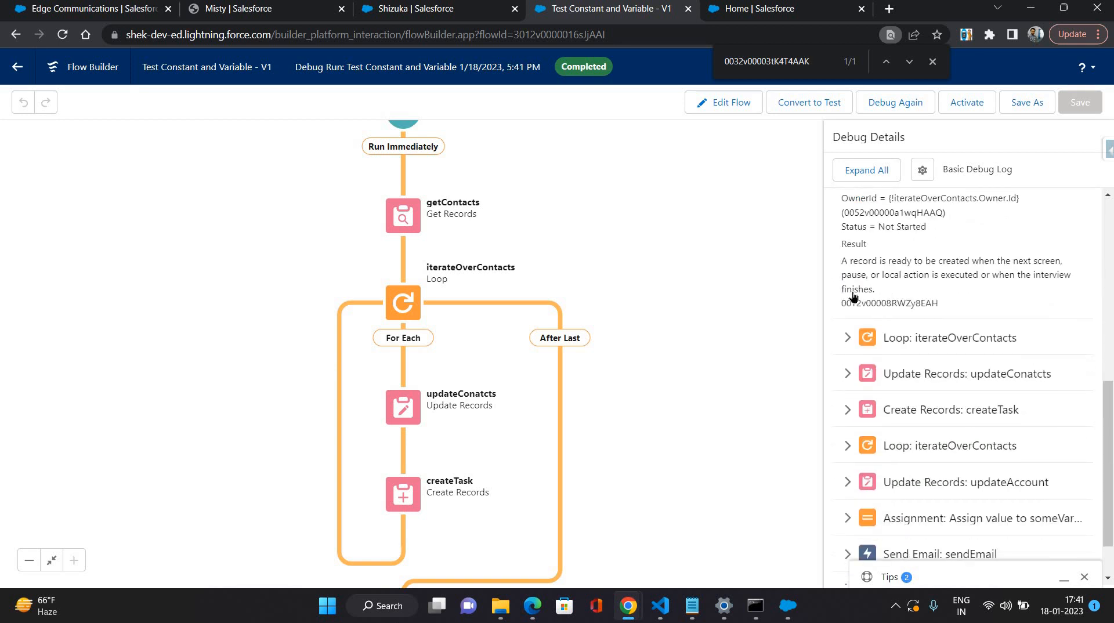
left_click(986, 282)
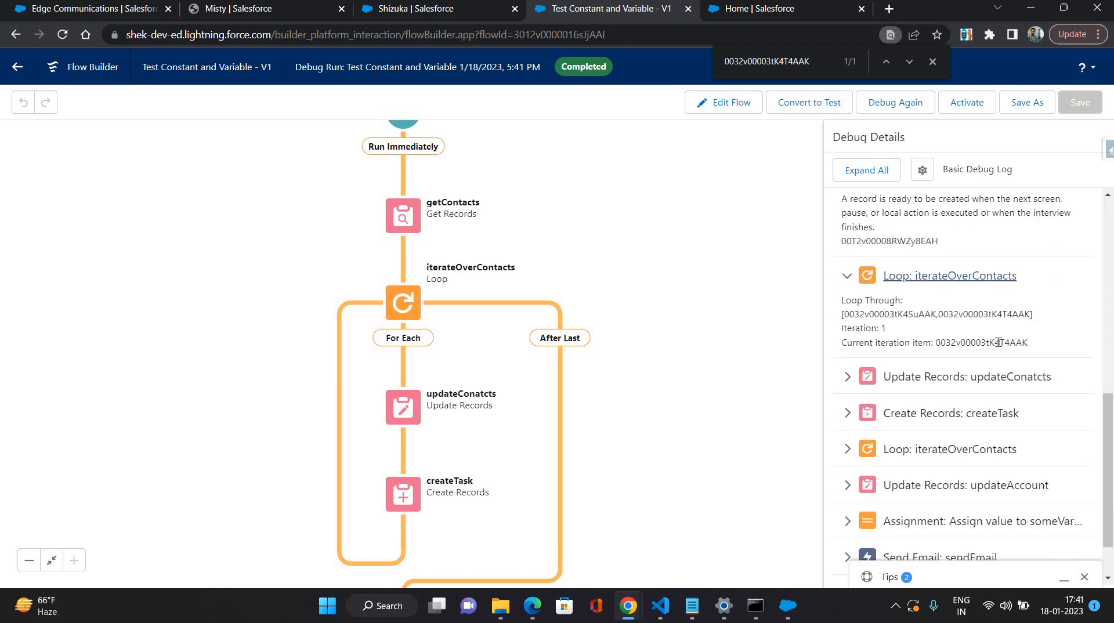
double_click(998, 342)
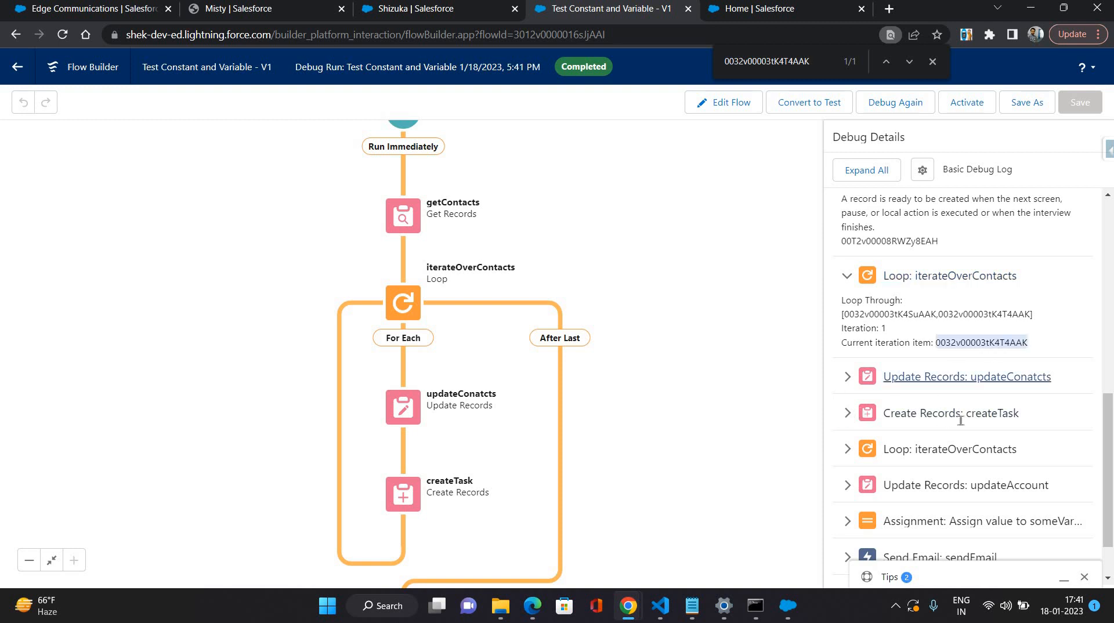
left_click(967, 377)
triple_click(967, 452)
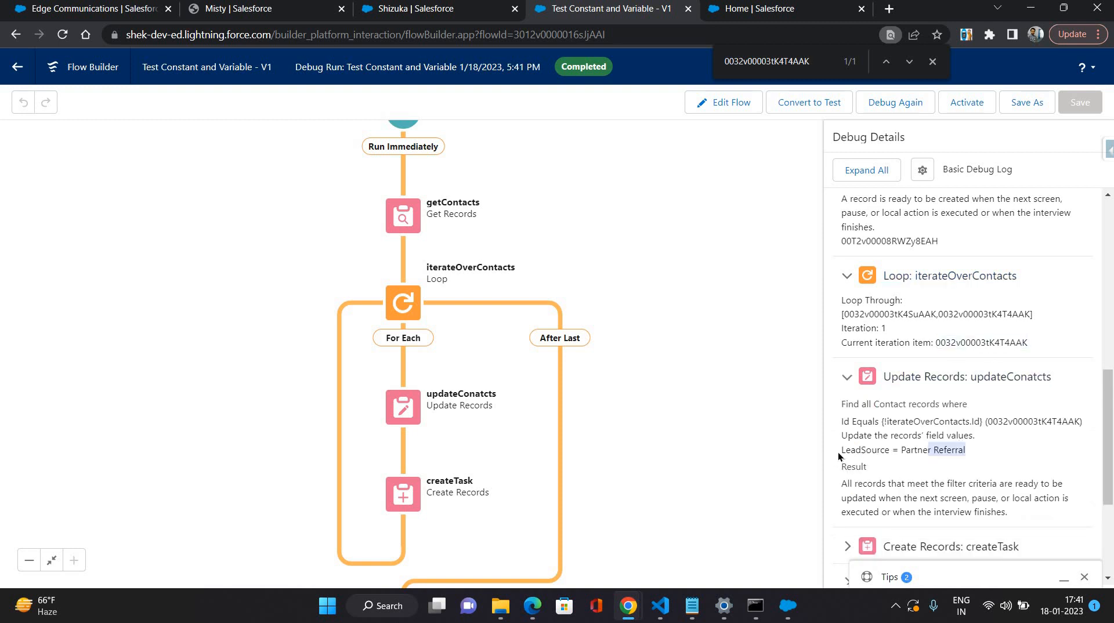
left_click(969, 444)
Step: Return to editing the flow and add a Delete Records element after createTask inside the loop's For Each branch
left_click(725, 103)
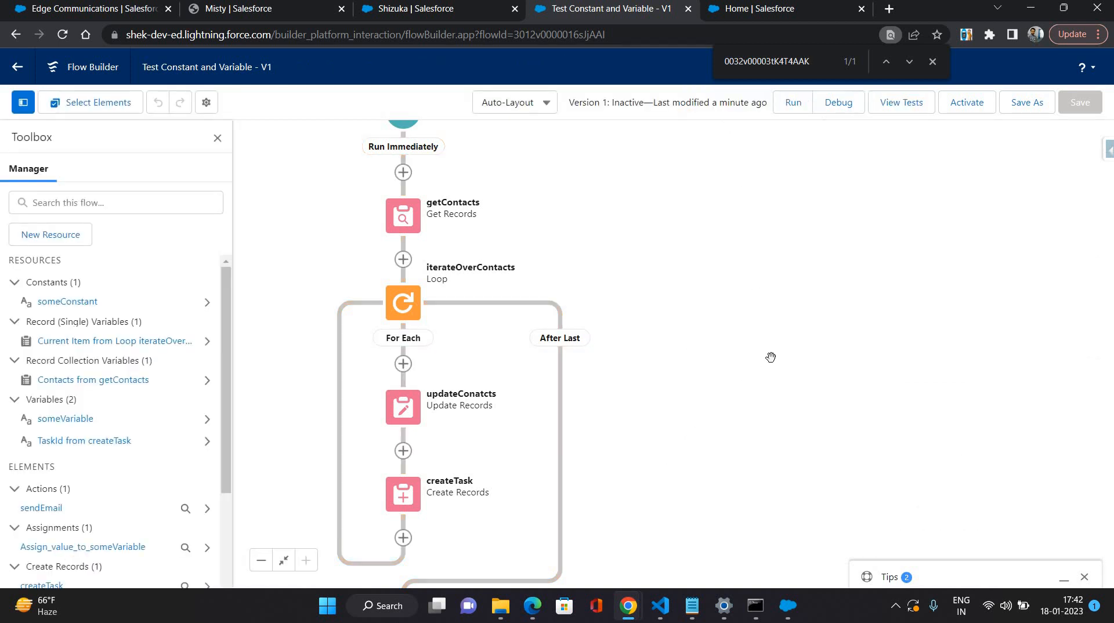
left_click_drag(768, 440, 789, 322)
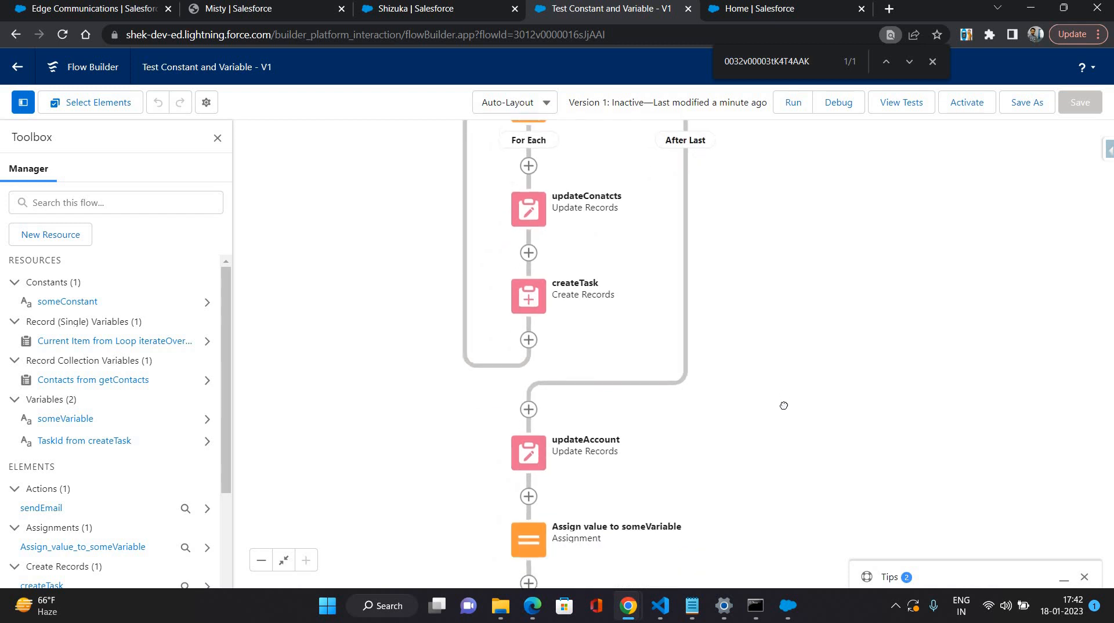
scroll(734, 402, "up", 3)
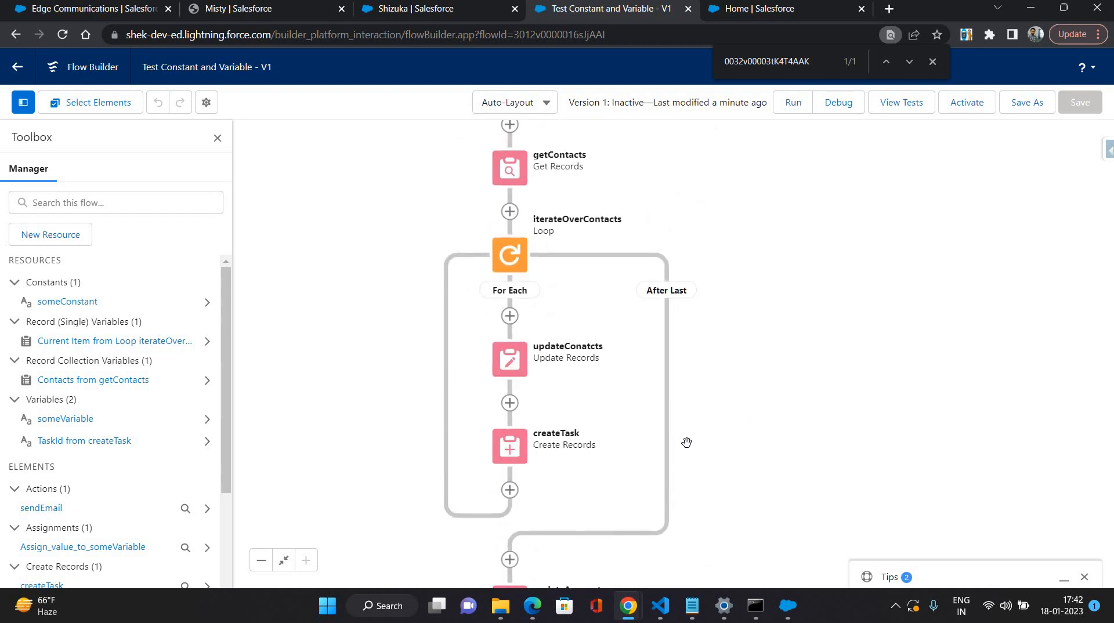
scroll(605, 427, "down", 1)
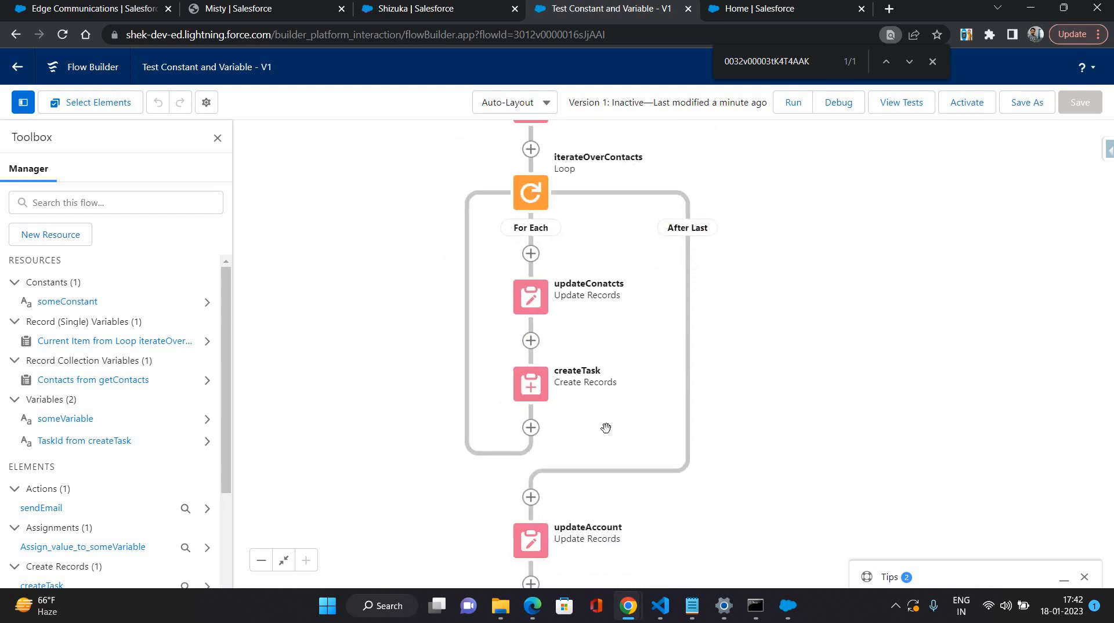
left_click(532, 430)
scroll(529, 528, "down", 6)
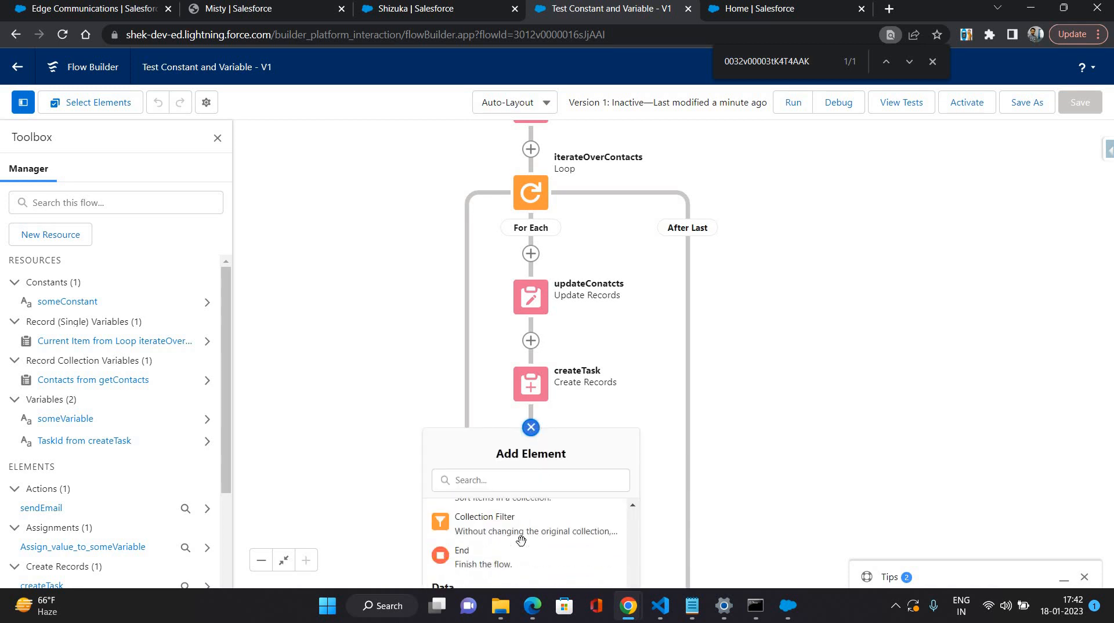
scroll(651, 352, "down", 3)
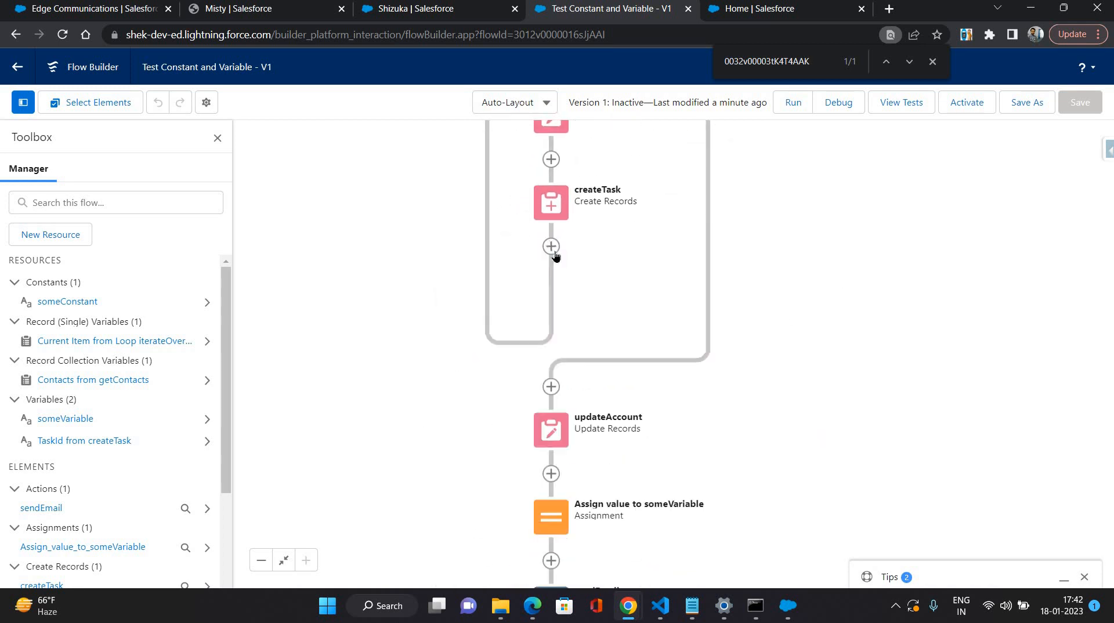
left_click(552, 245)
scroll(522, 441, "down", 6)
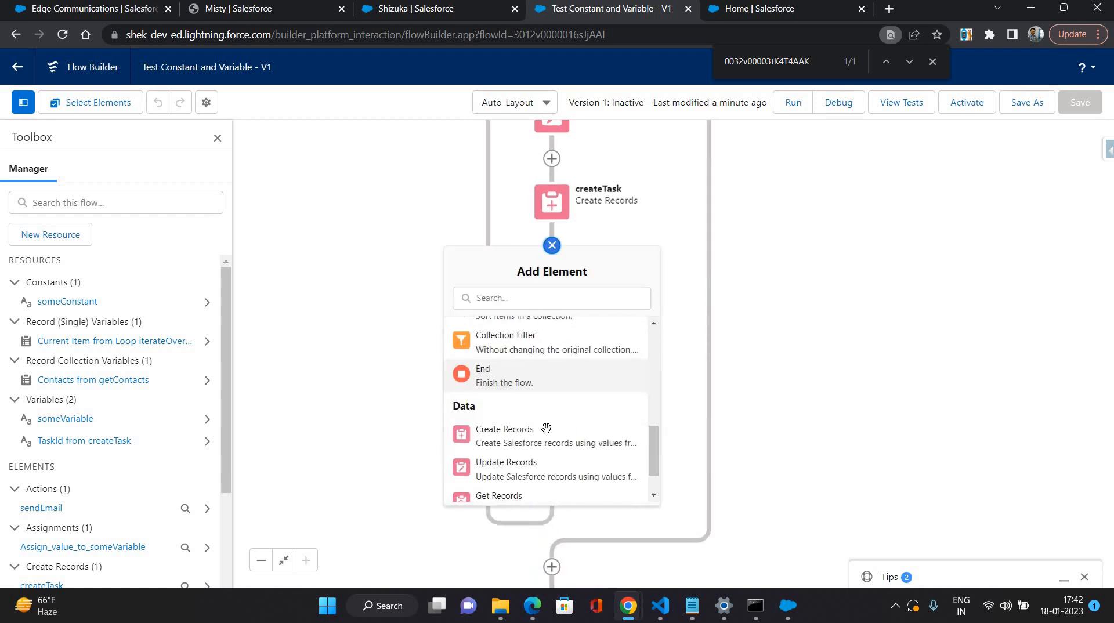
left_click(509, 484)
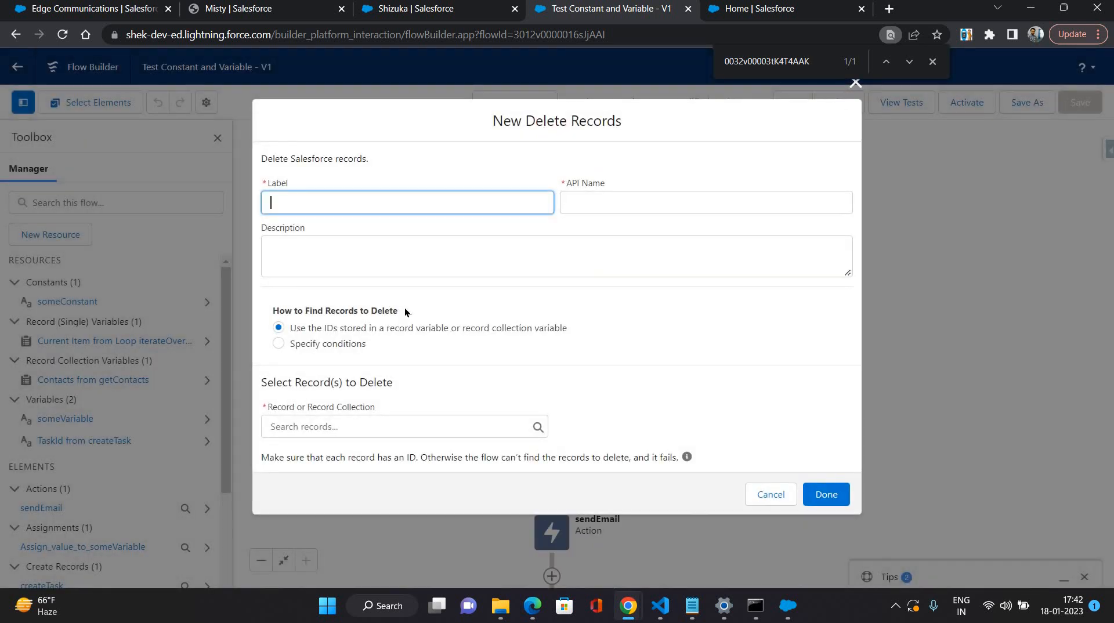
Step: Label the element deleteConatcts, choose Current Item from Loop iterateOverContacts as the record to delete, and finish it
type("delete")
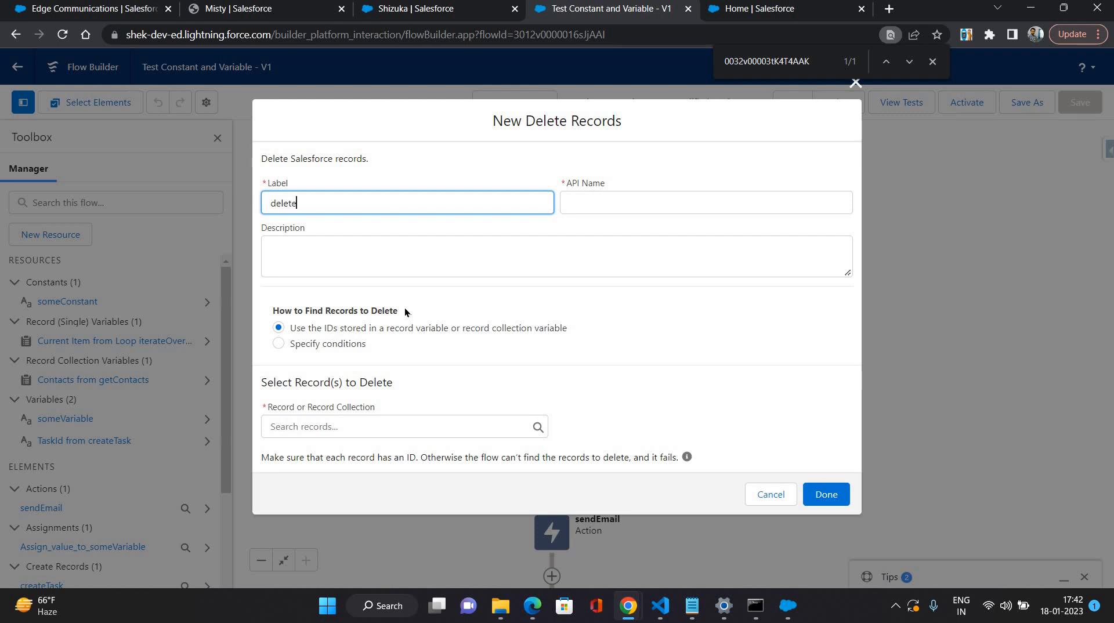
type("Conatcts")
left_click(464, 347)
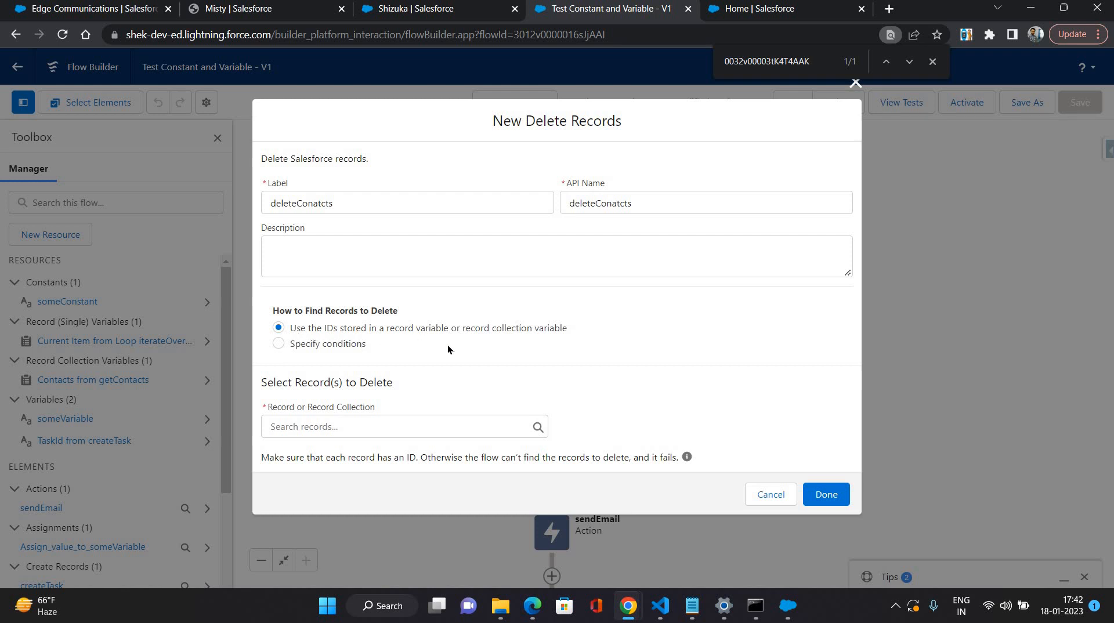
left_click(340, 428)
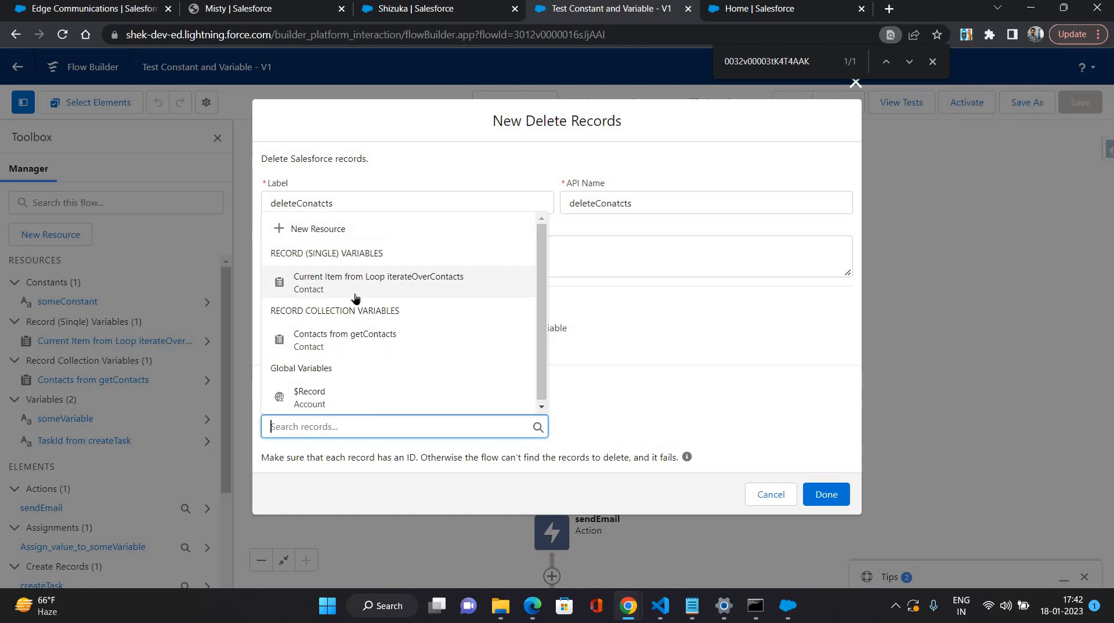
left_click(640, 410)
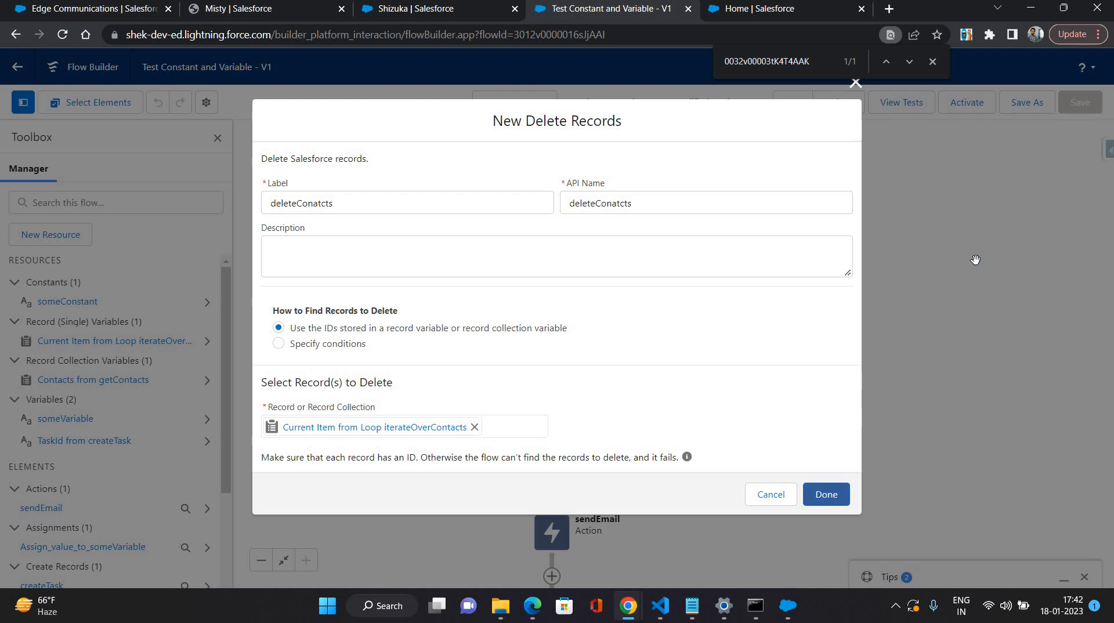
left_click(826, 495)
Step: Save the flow and debug its Run Immediately path with the Edge Communications account as the triggering record
left_click(1072, 102)
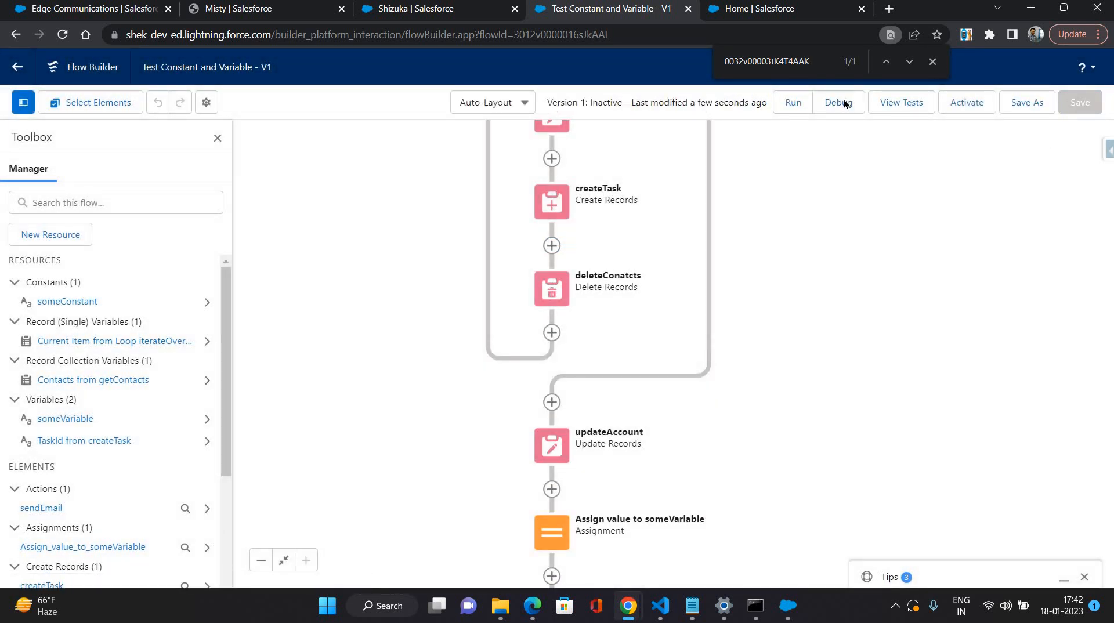
left_click(838, 103)
left_click(445, 452)
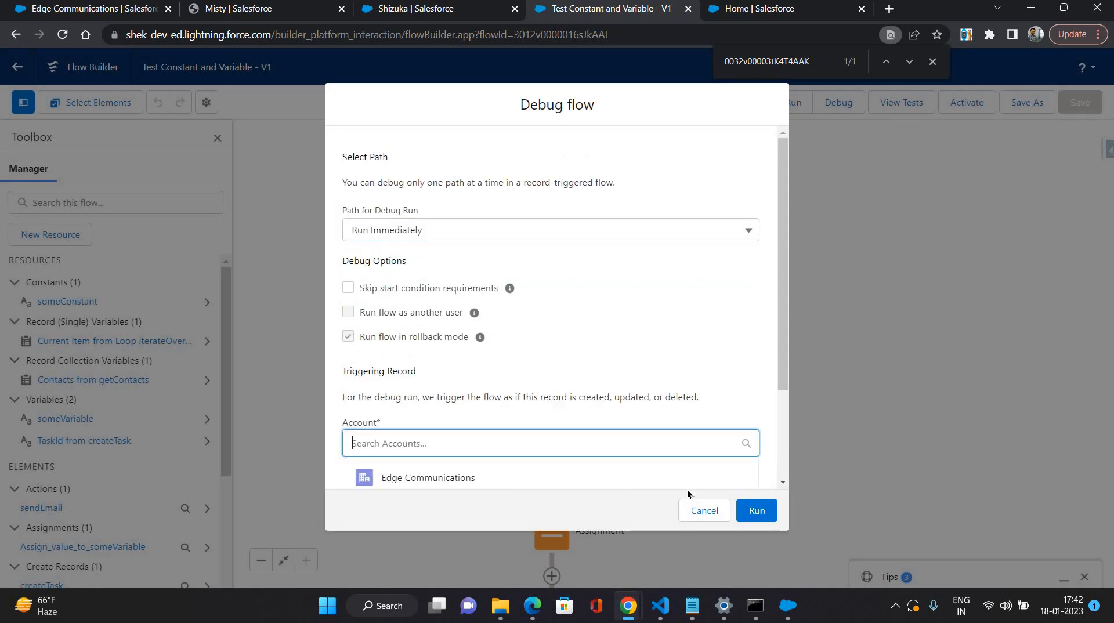
left_click(749, 474)
left_click(757, 511)
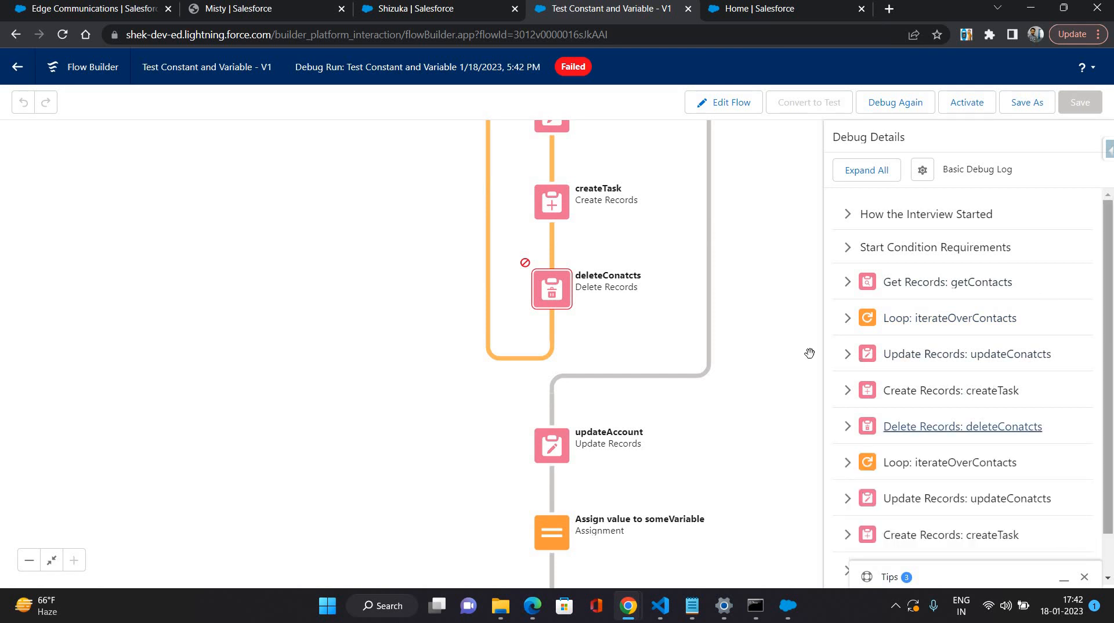
Step: Examine the first deleteConatcts entry and the error entry in the debug details, closing the Tips box that covers them
scroll(835, 377, "down", 1)
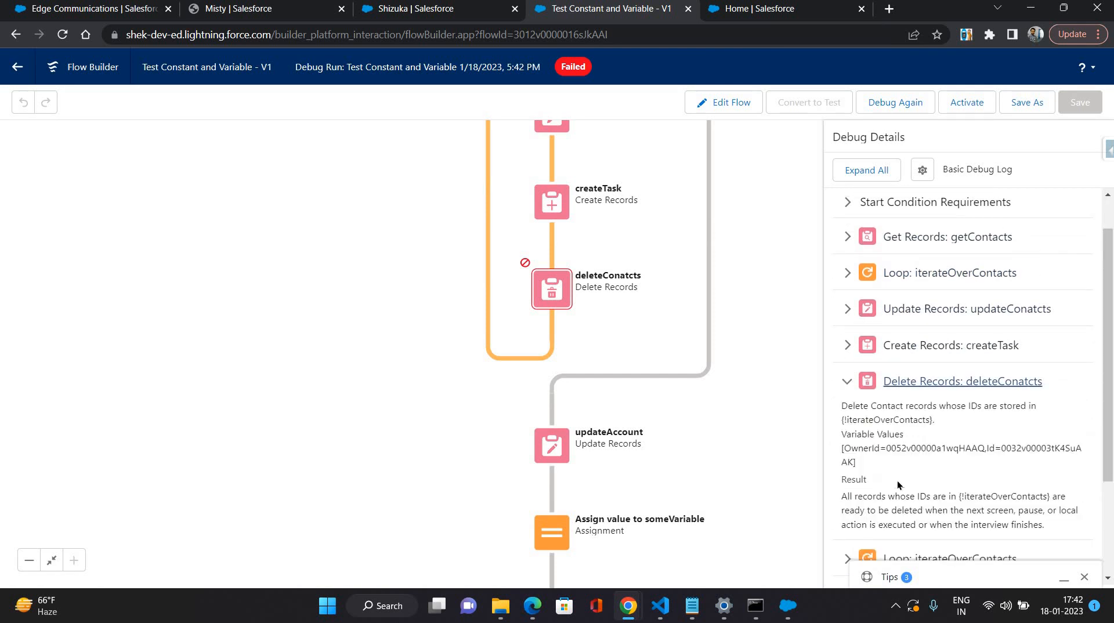
left_click(897, 480)
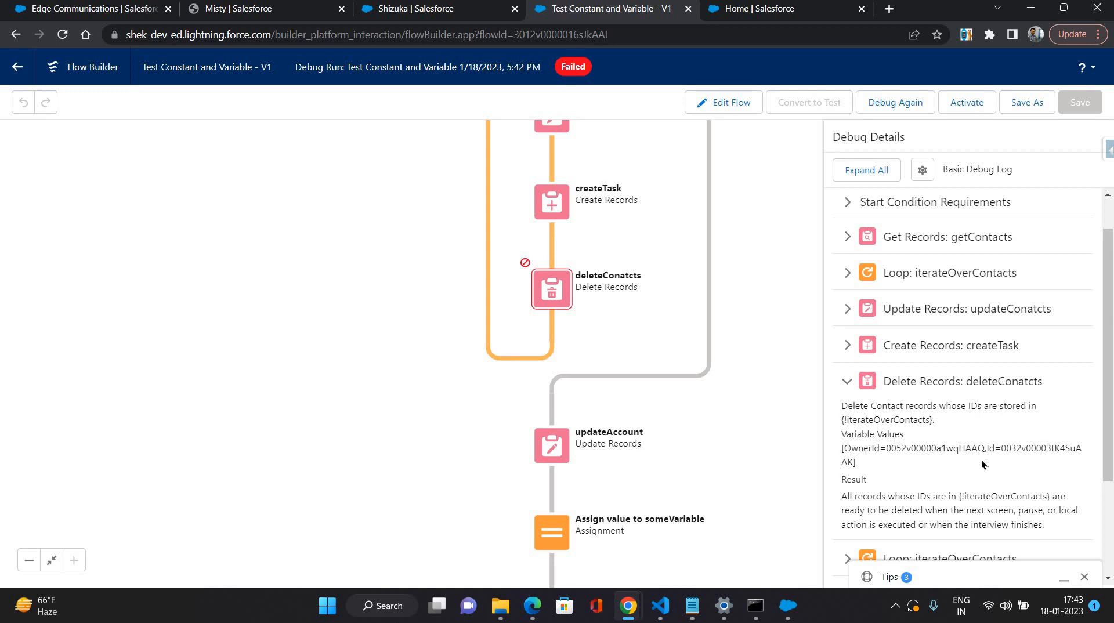
scroll(970, 435, "down", 2)
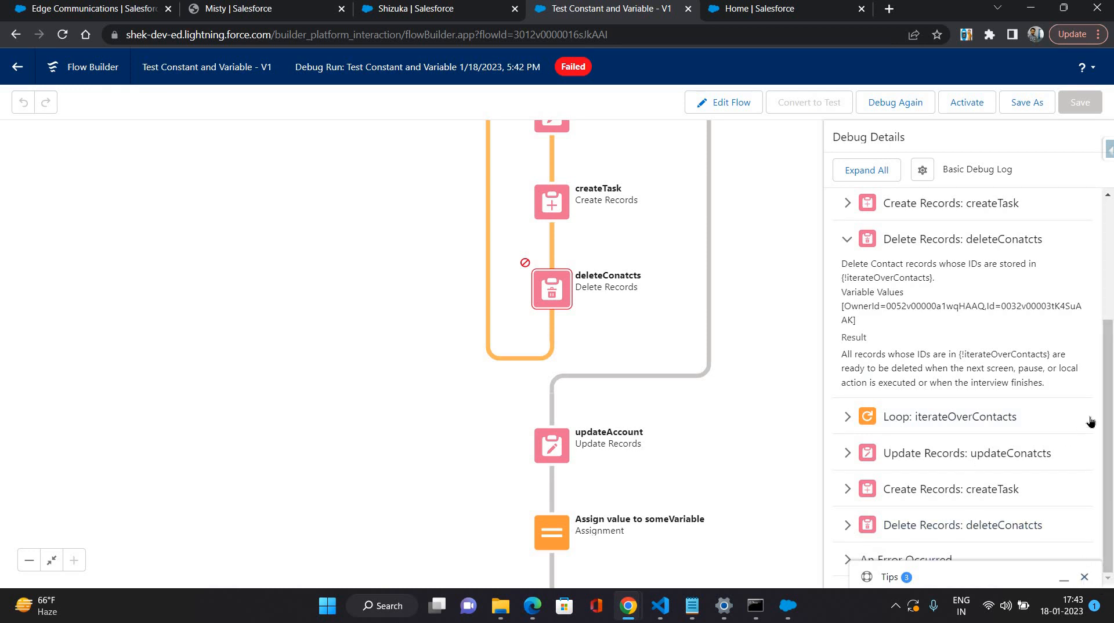
left_click(1084, 577)
left_click(1016, 558)
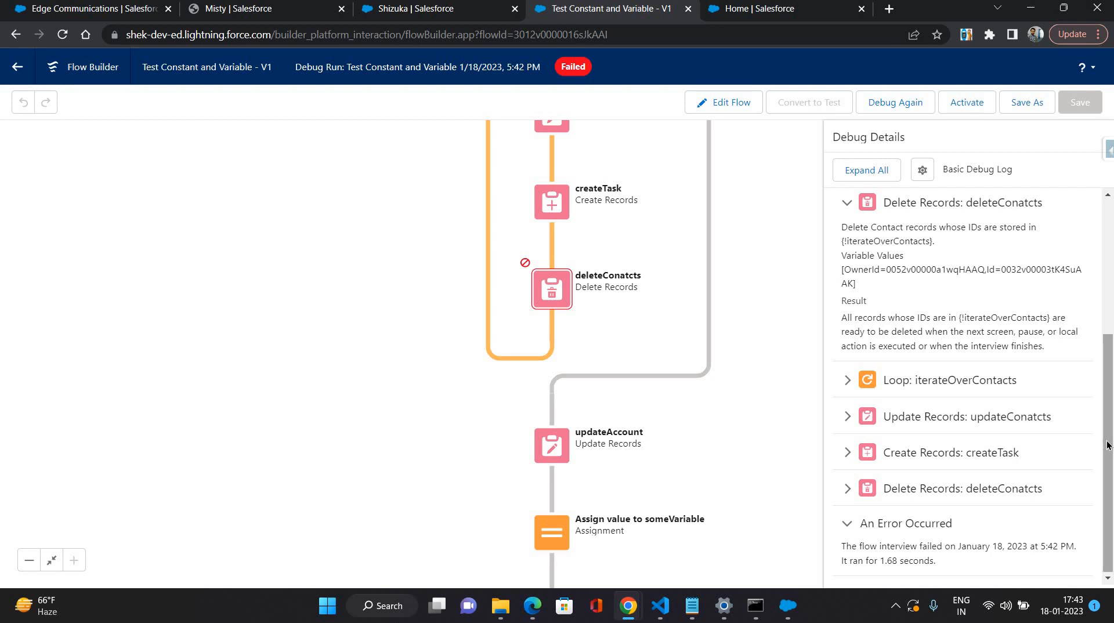
Step: Review the debug run's path on the flow diagram, from the start element through the contact loop to deleteConatcts and updateAccount
scroll(1107, 446, "up", 2)
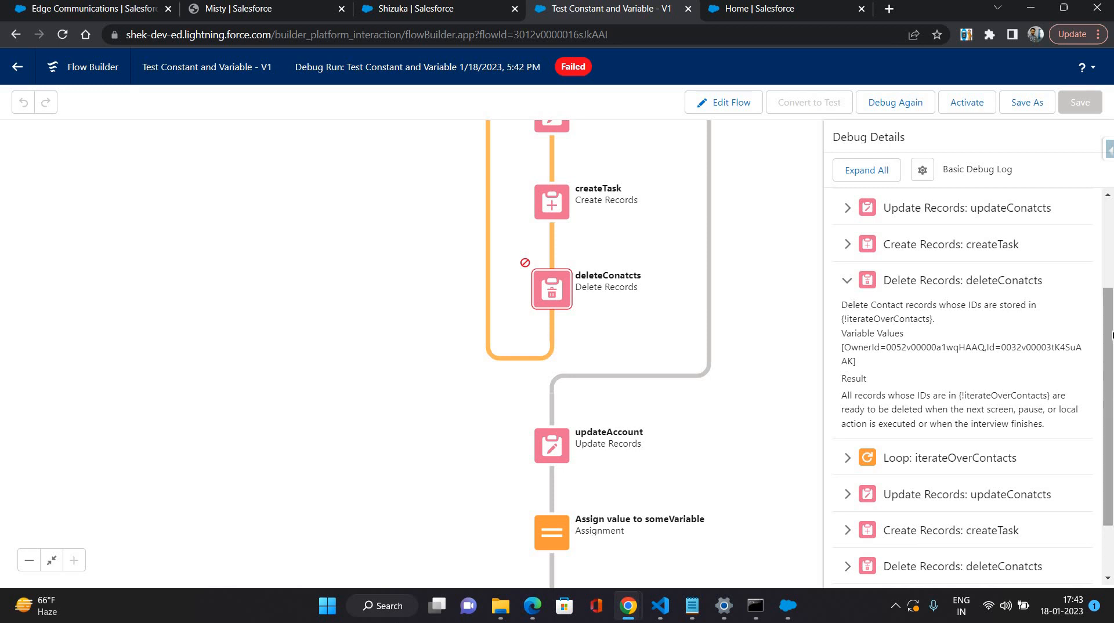
scroll(843, 333, "up", 4)
scroll(736, 396, "up", 6)
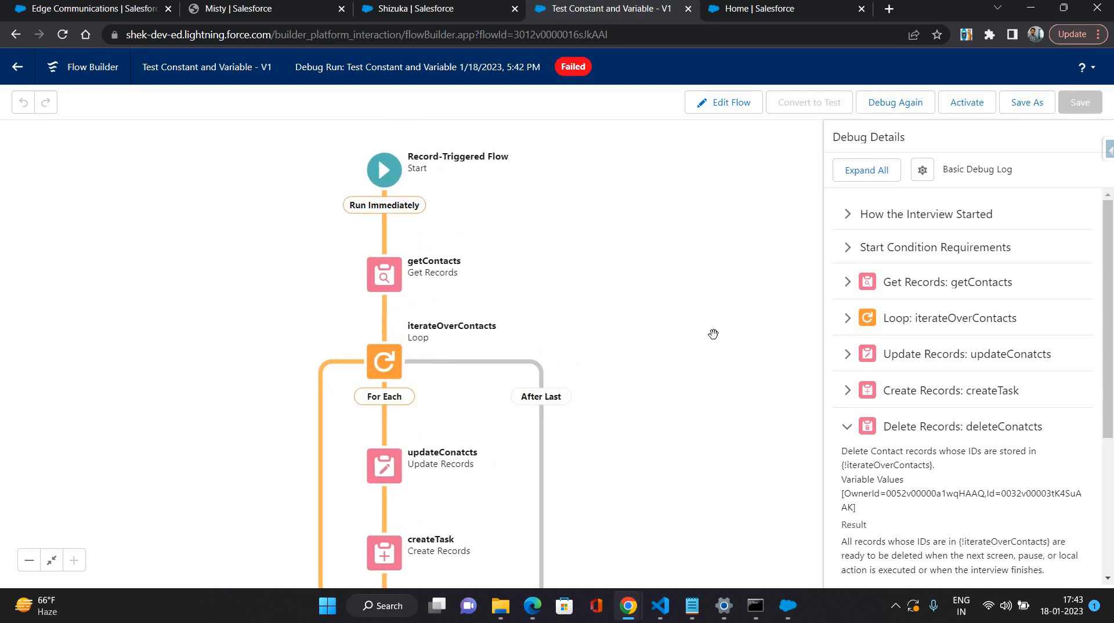
scroll(713, 334, "down", 3)
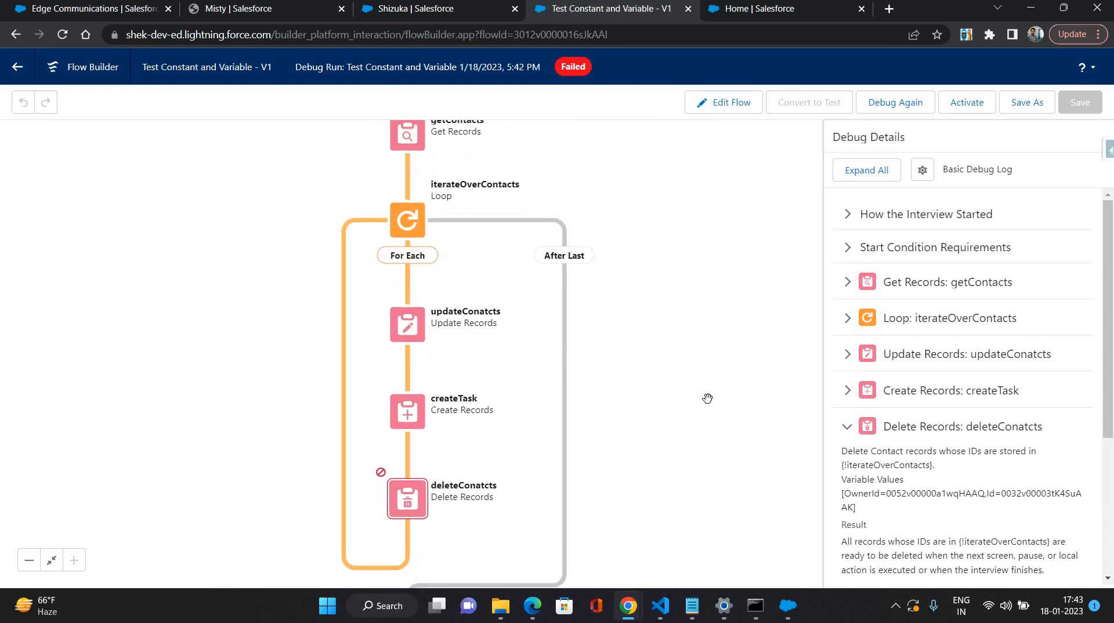
scroll(714, 414, "down", 2)
scroll(714, 413, "down", 3)
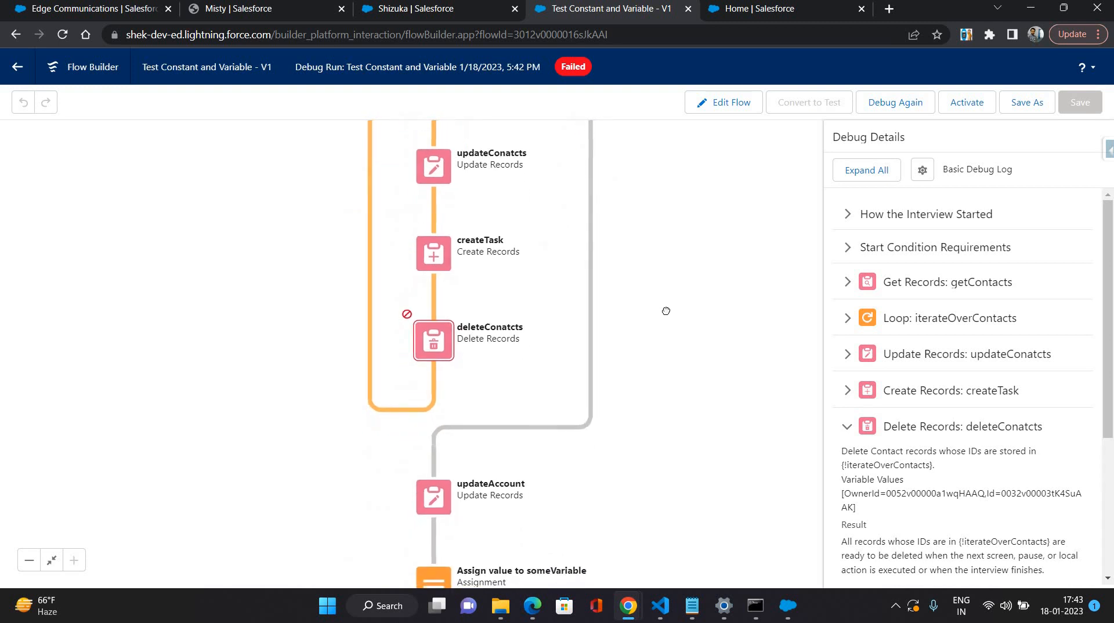
scroll(647, 462, "up", 5)
scroll(704, 358, "up", 3)
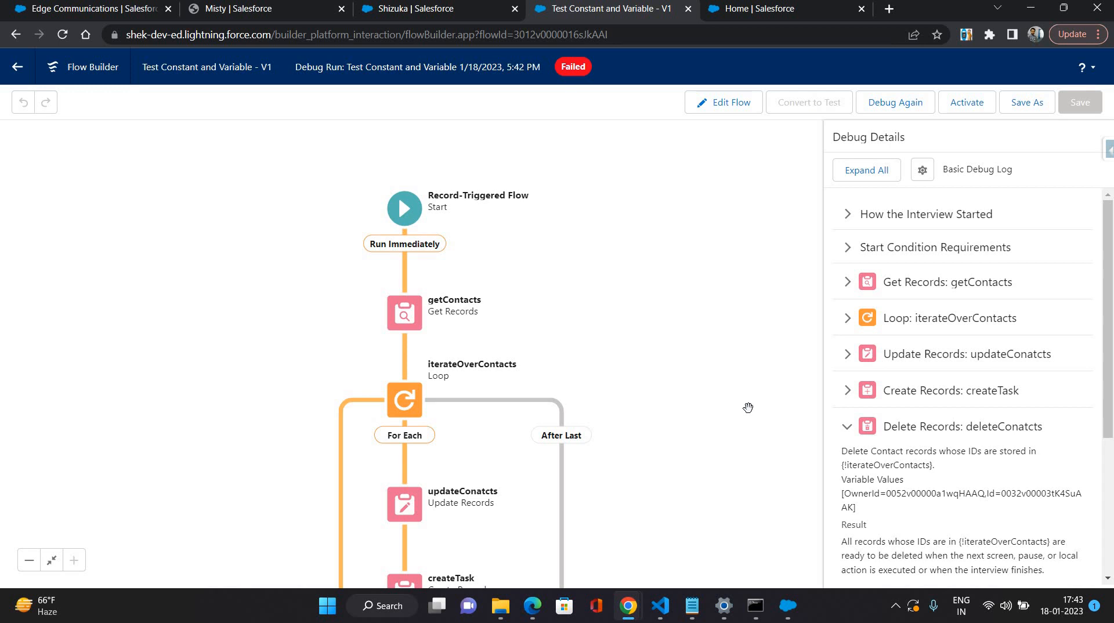
scroll(687, 399, "down", 1)
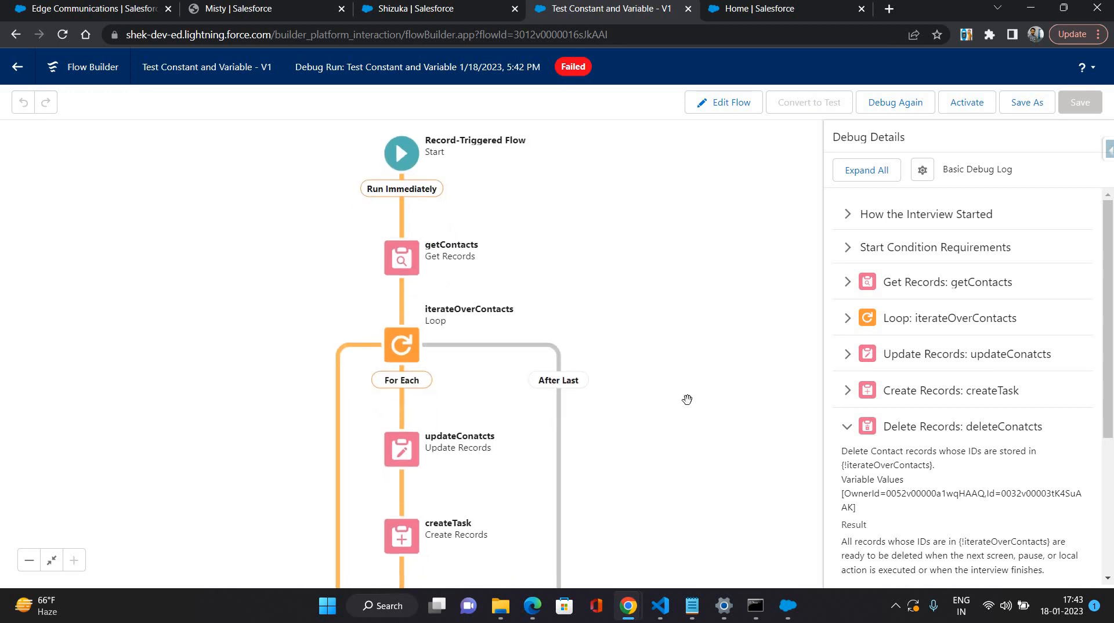